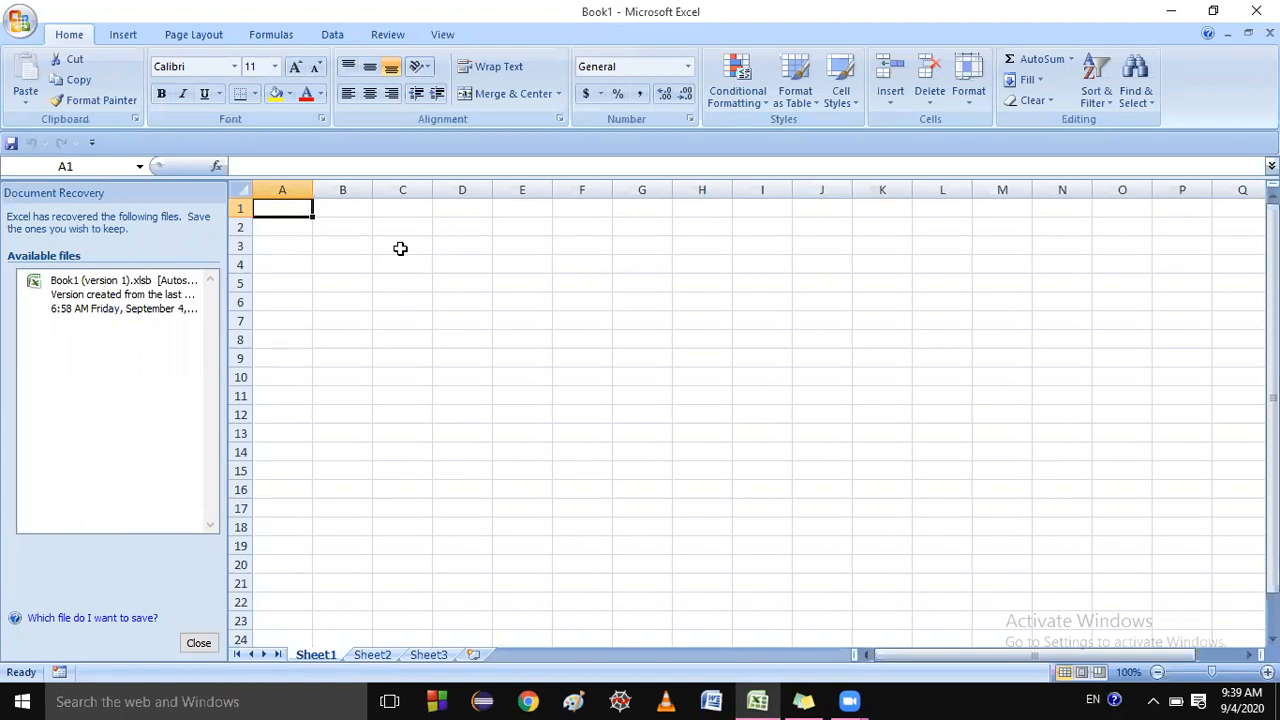
- Enter the headings Name and Marks in C3 and D3, and widen columns C and D
click(400, 247)
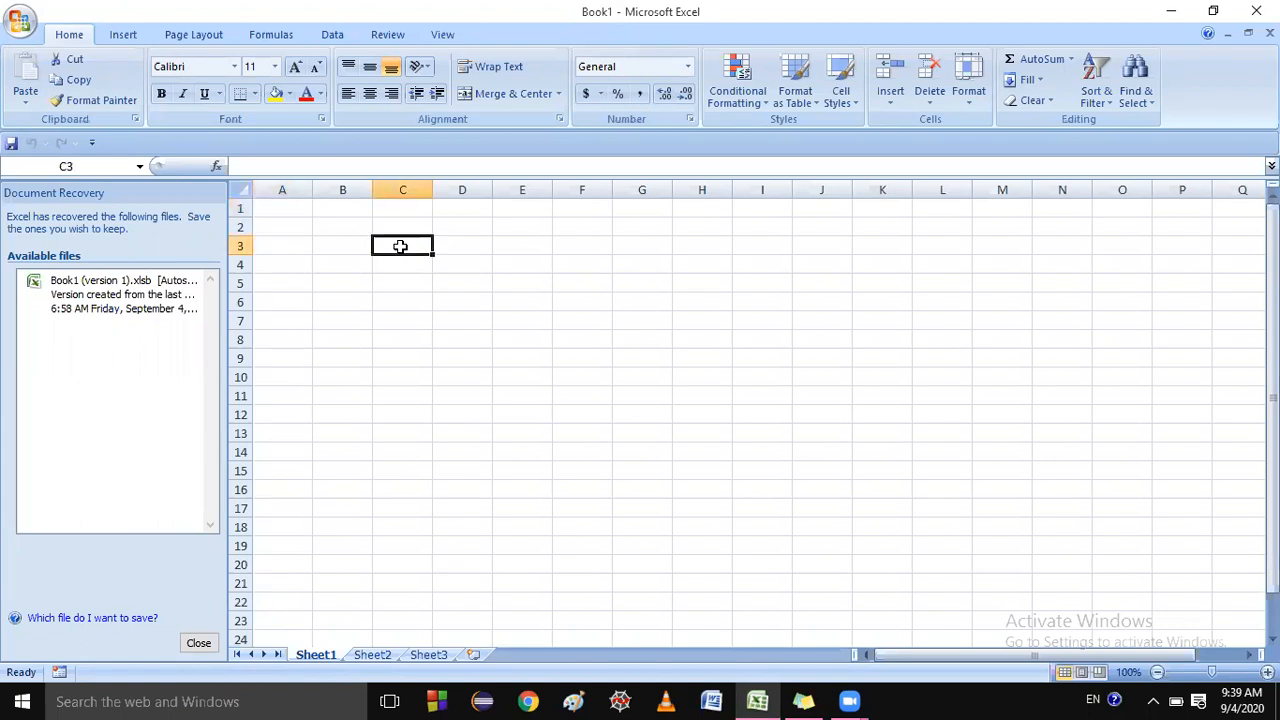
text(Name)
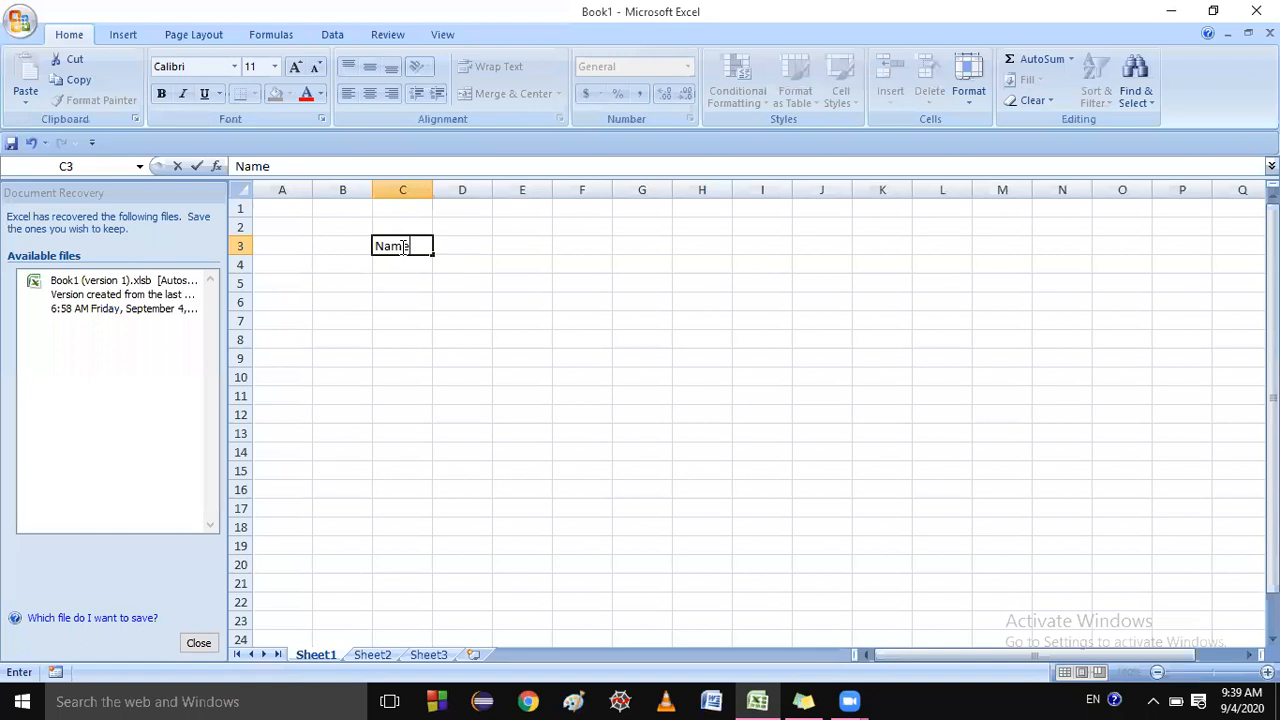
key(Tab)
text(Ma)
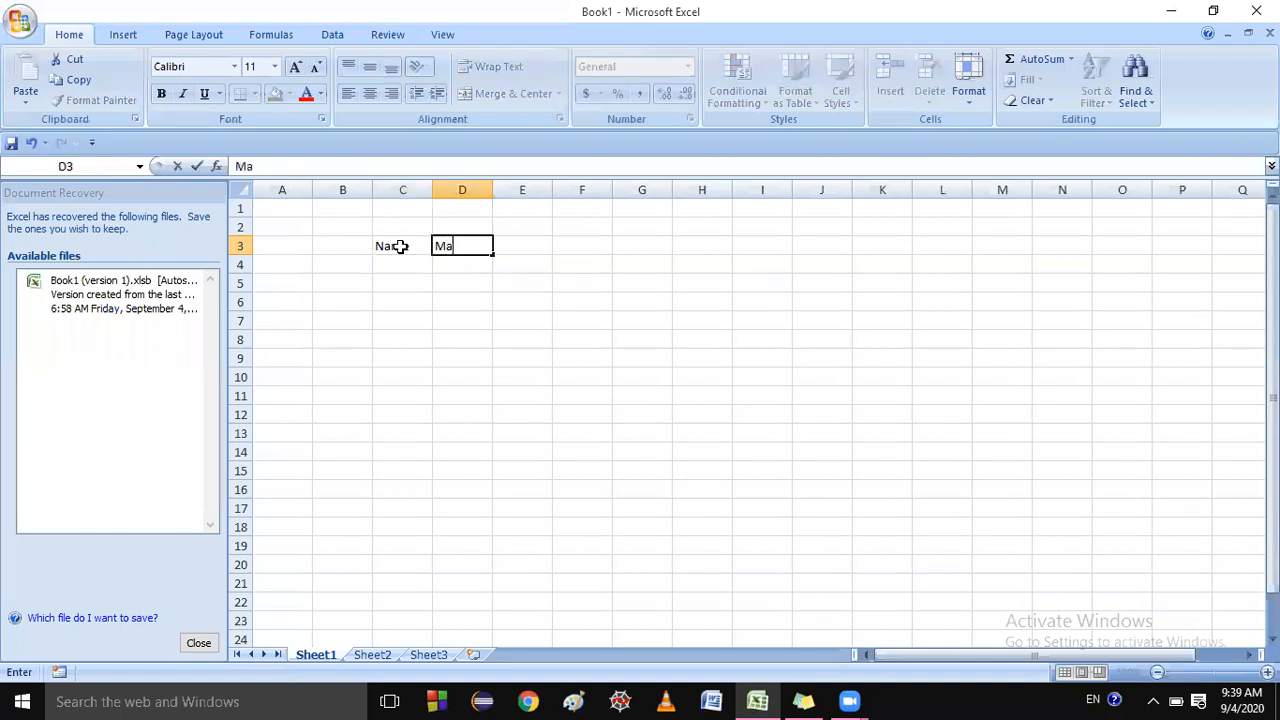
text(rks)
click(410, 302)
drag(432, 189, 603, 184)
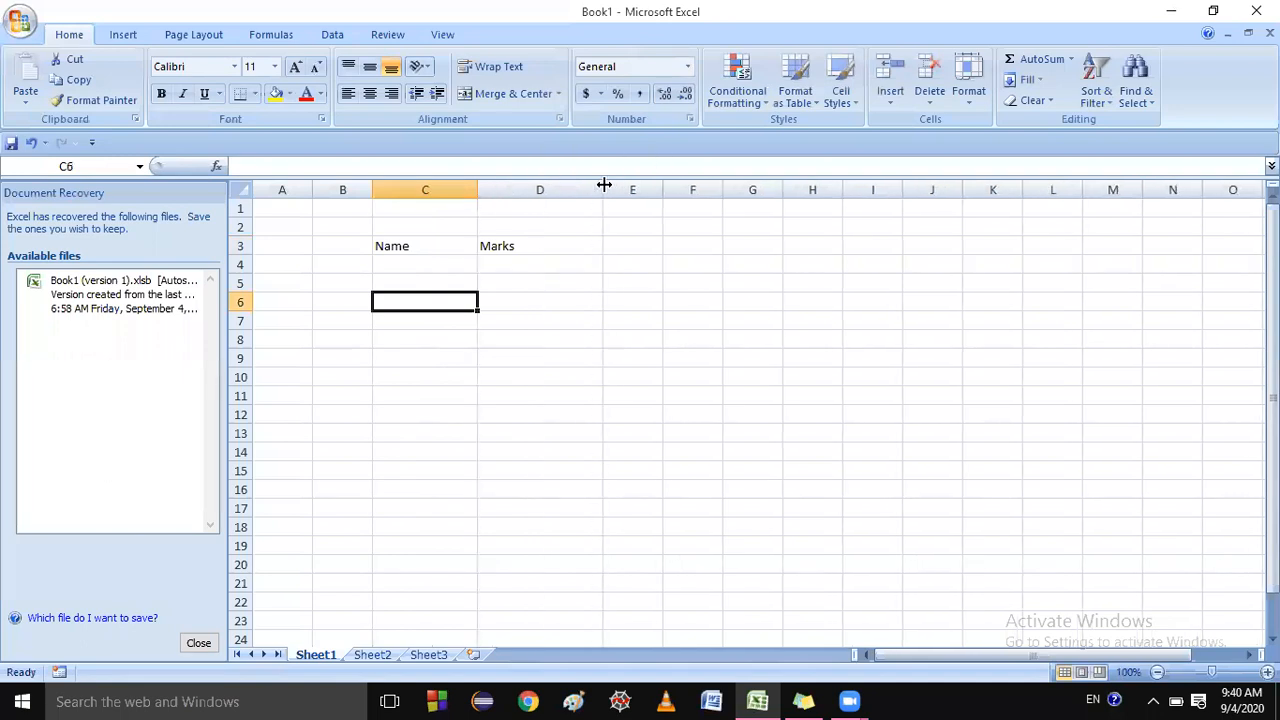
- Format the headings in C3:D3 as bold, 16 pt and horizontally centred
click(430, 243)
drag(430, 243, 540, 246)
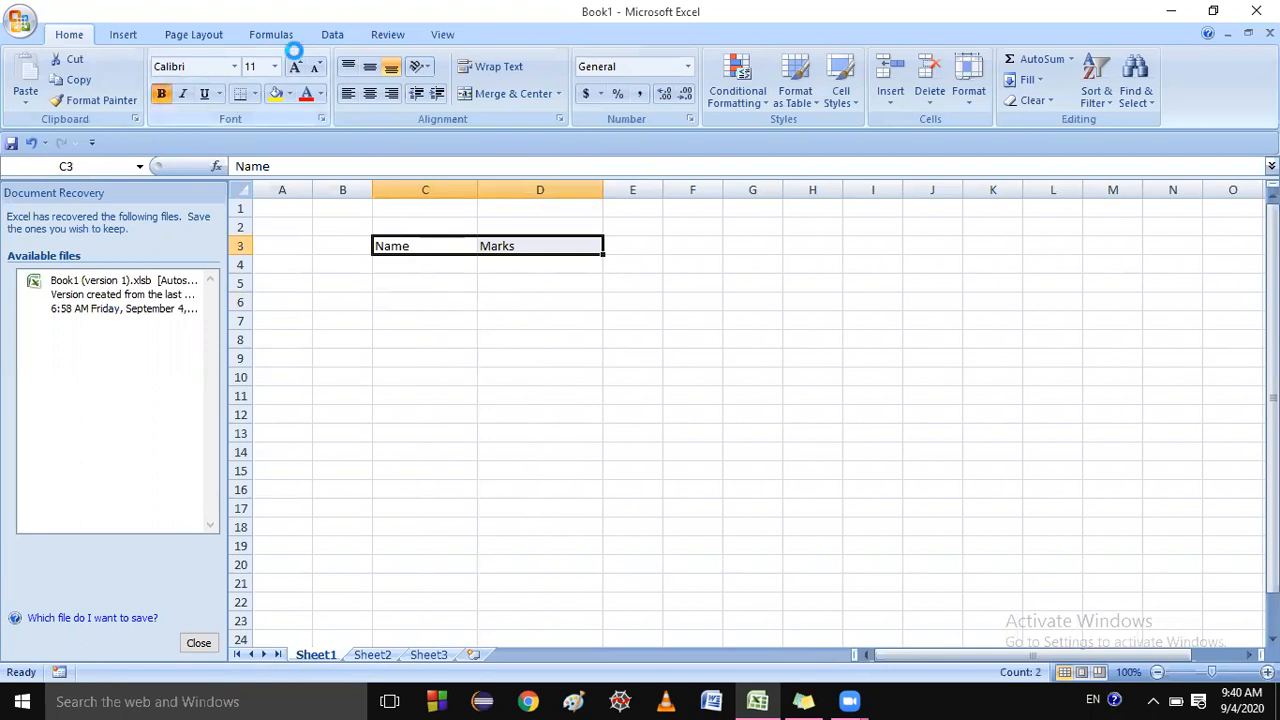
key(ctrl+b)
click(296, 66)
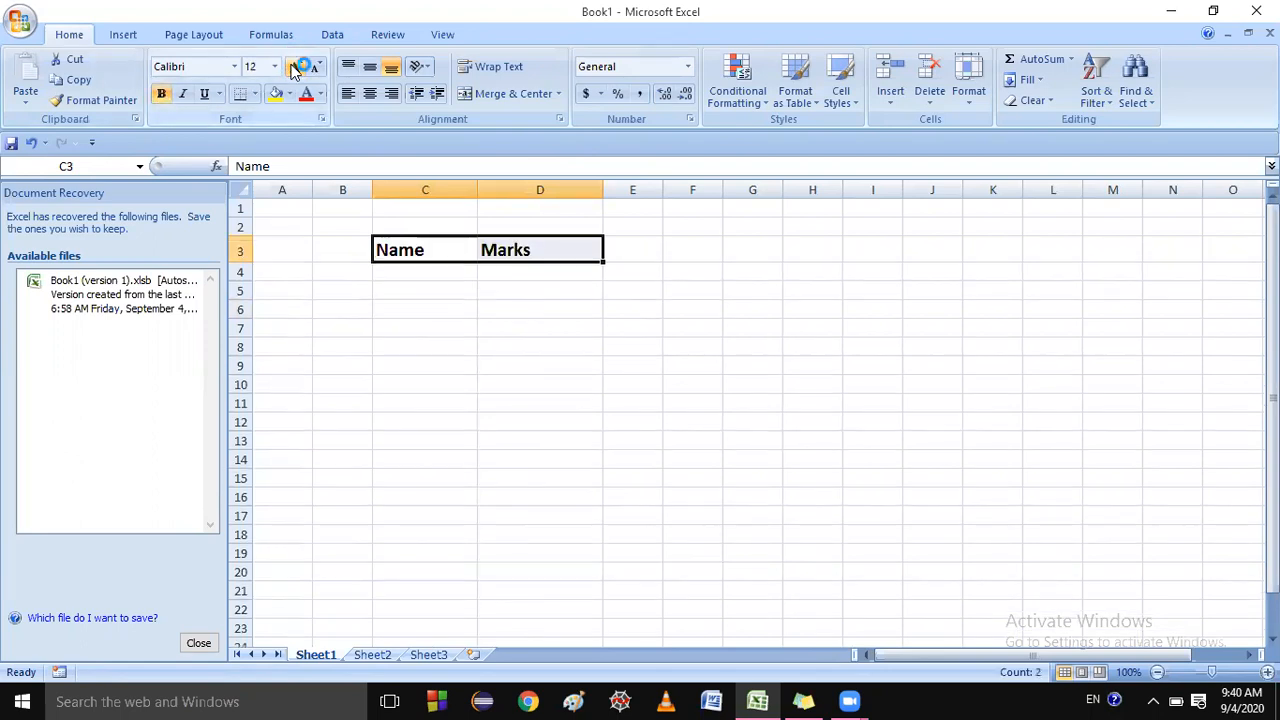
click(369, 94)
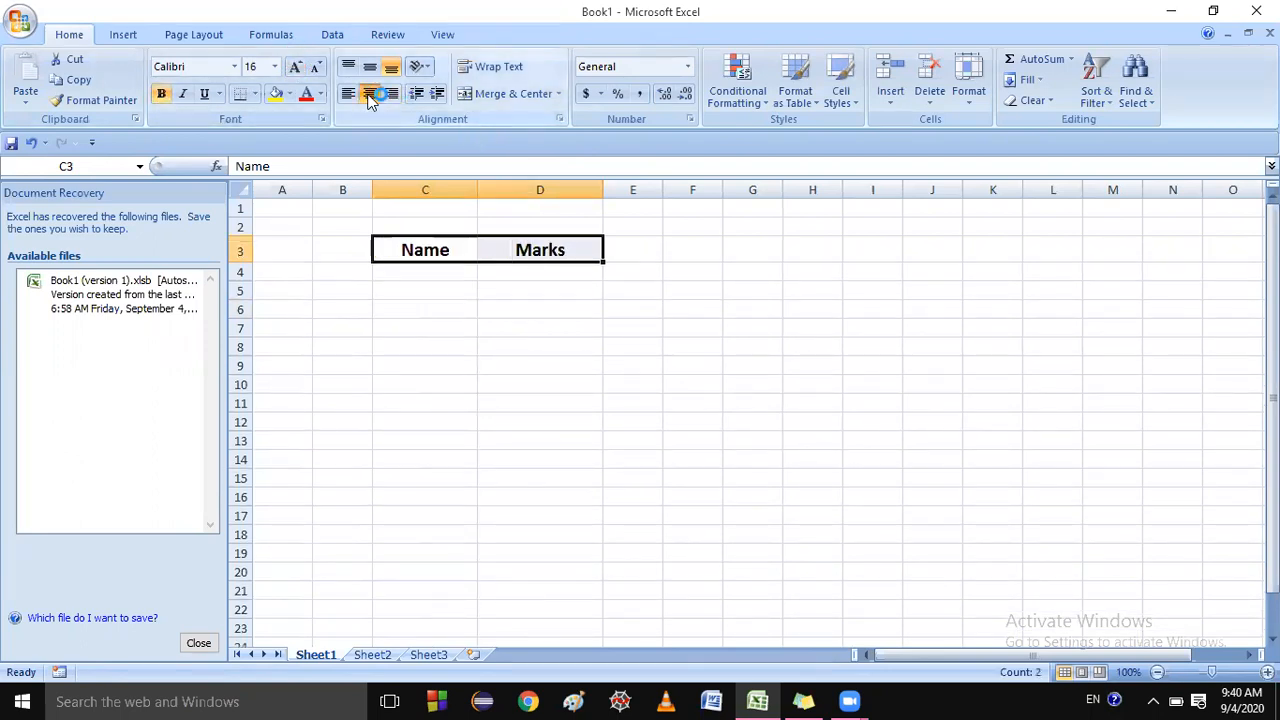
click(457, 424)
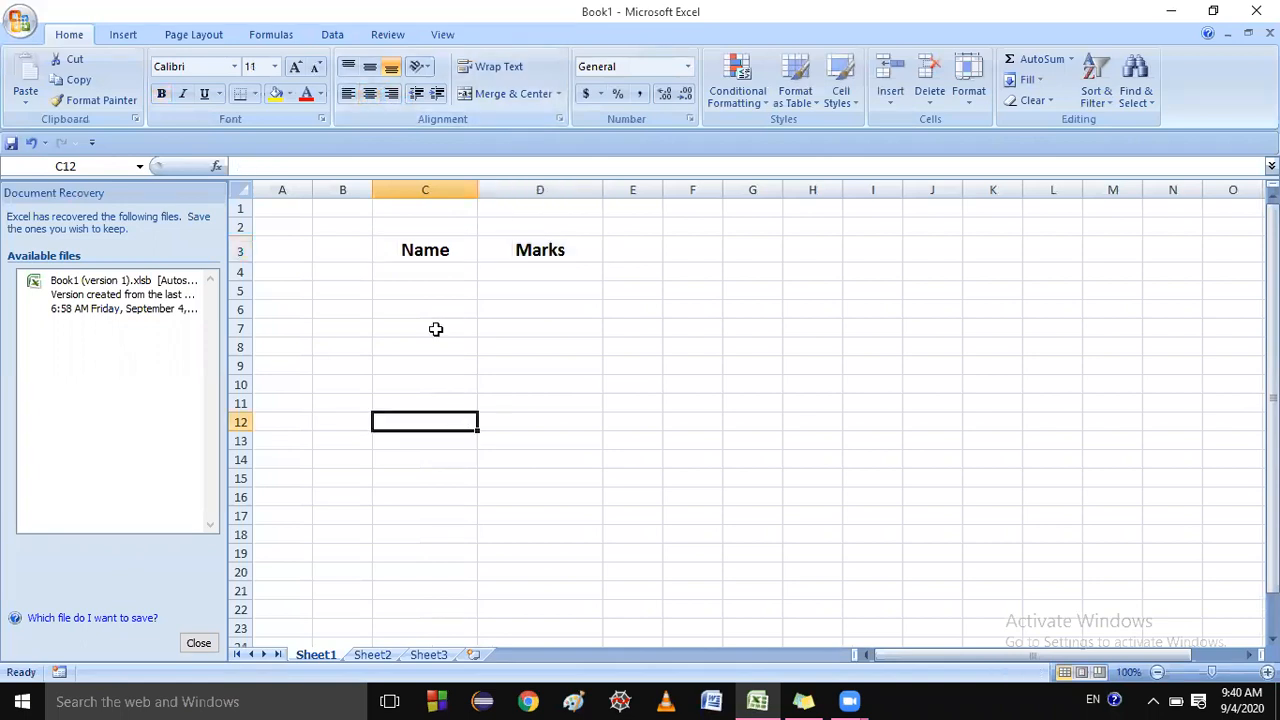
- Enter the first two students' names in C4 and C5 with marks 23 and 24 in D4 and D5
click(423, 273)
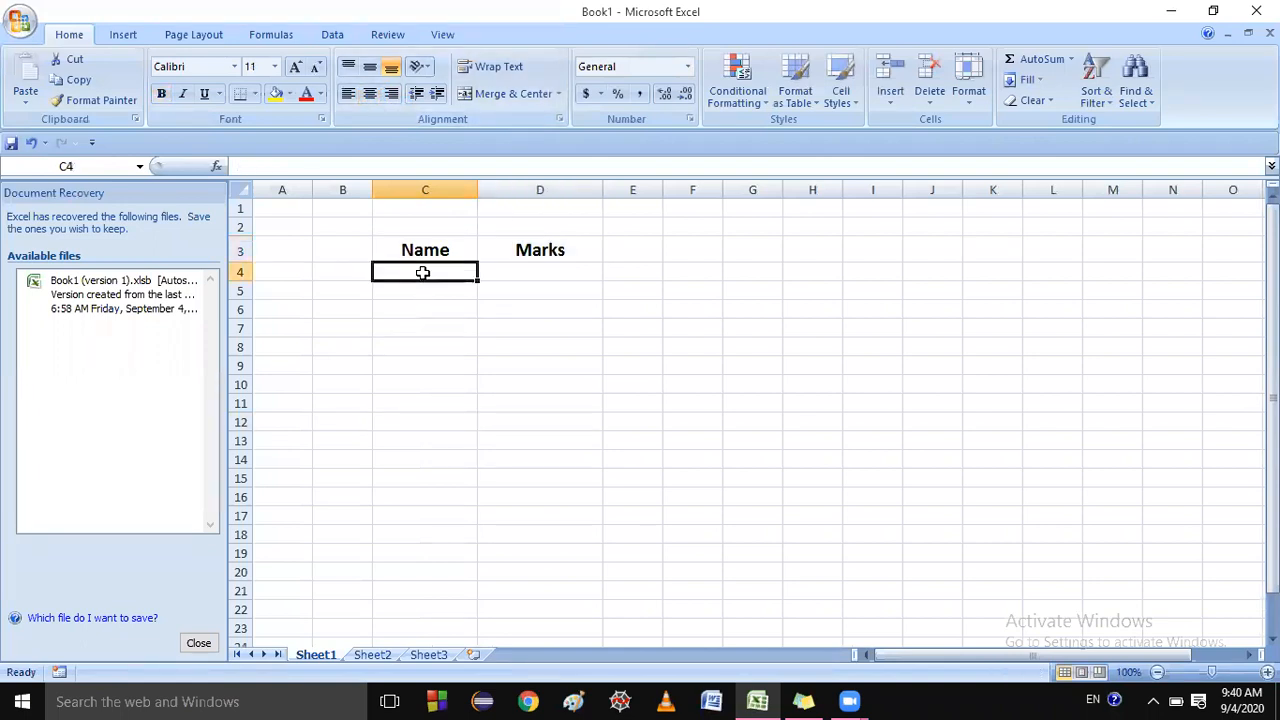
text(Ravi)
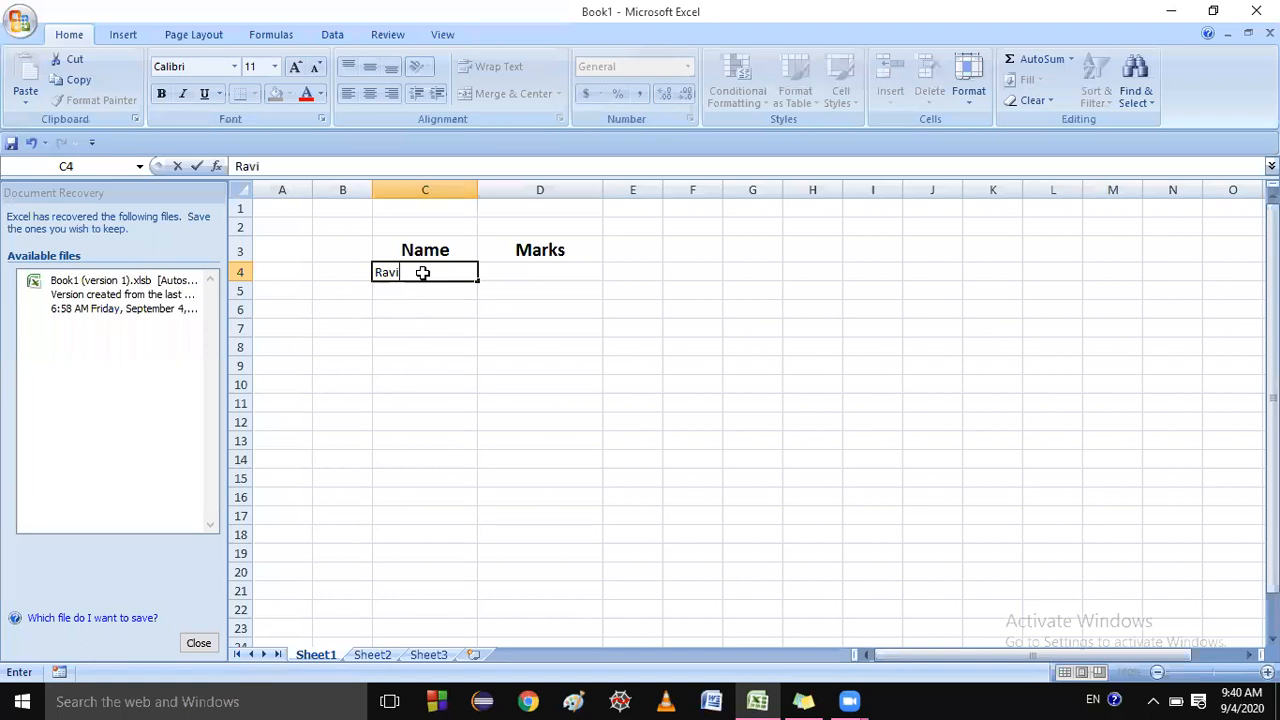
key(Tab)
text(23)
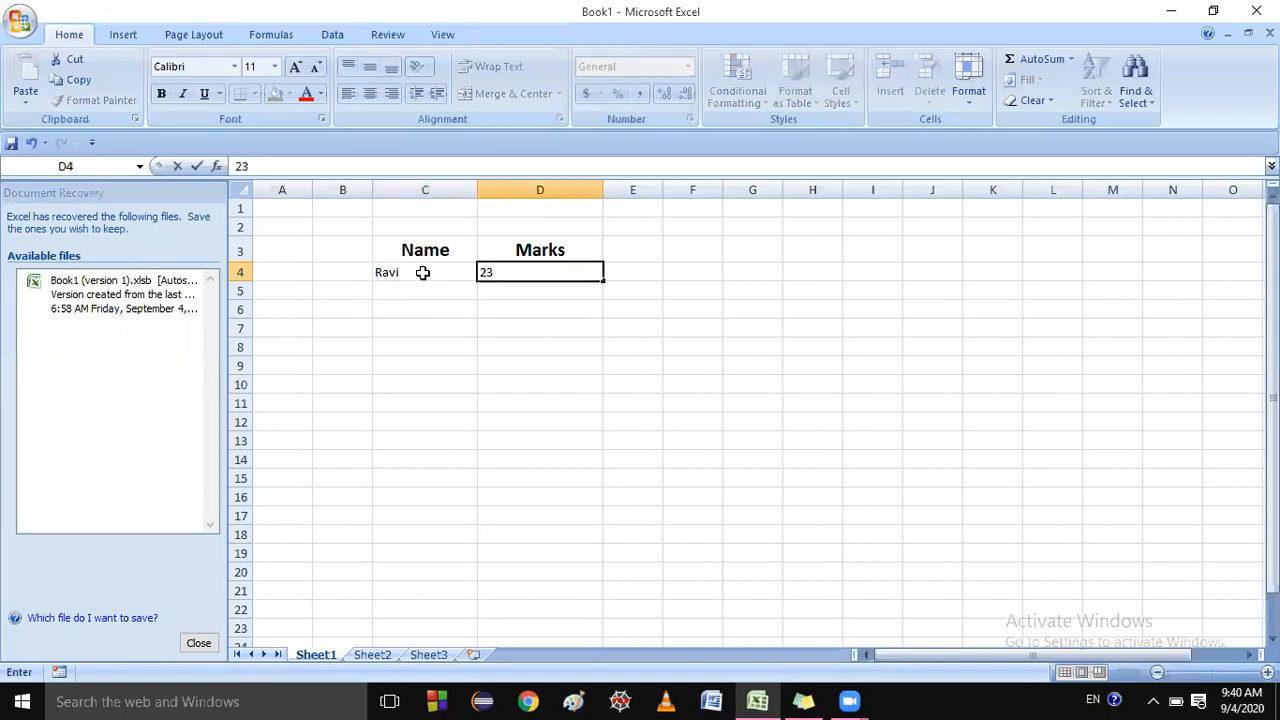
key(Return)
text(Mohan)
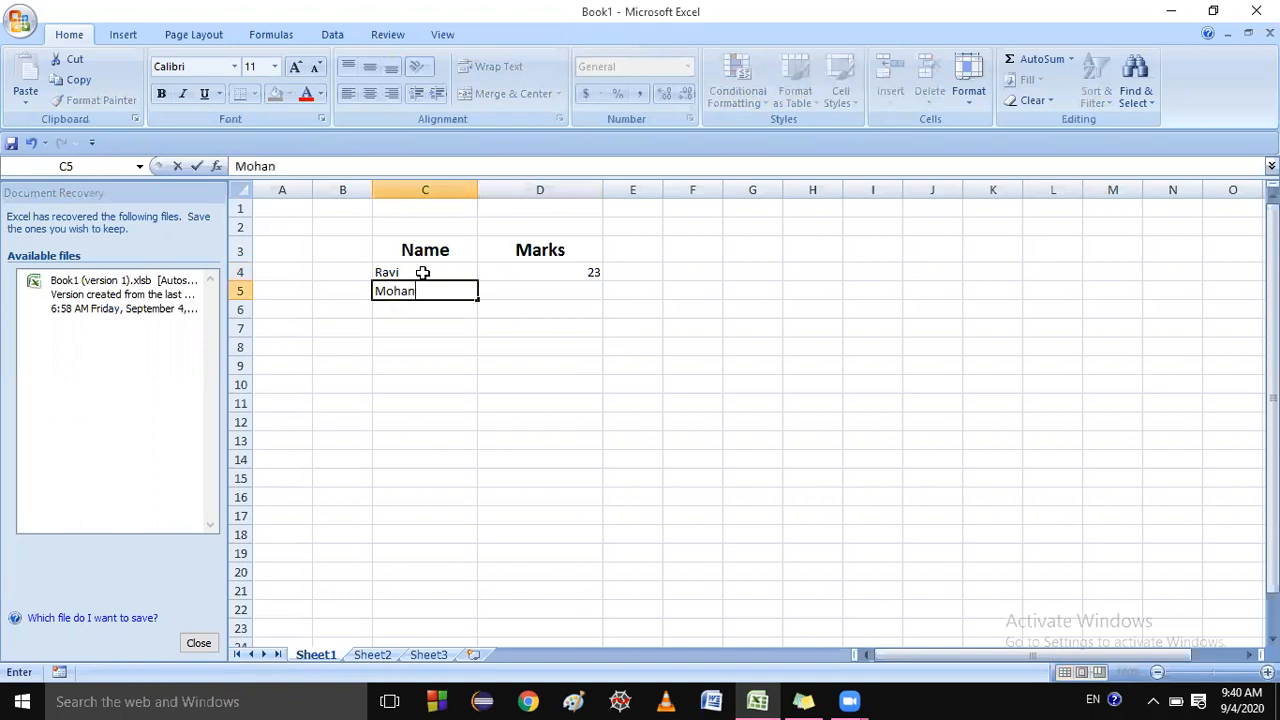
key(Tab)
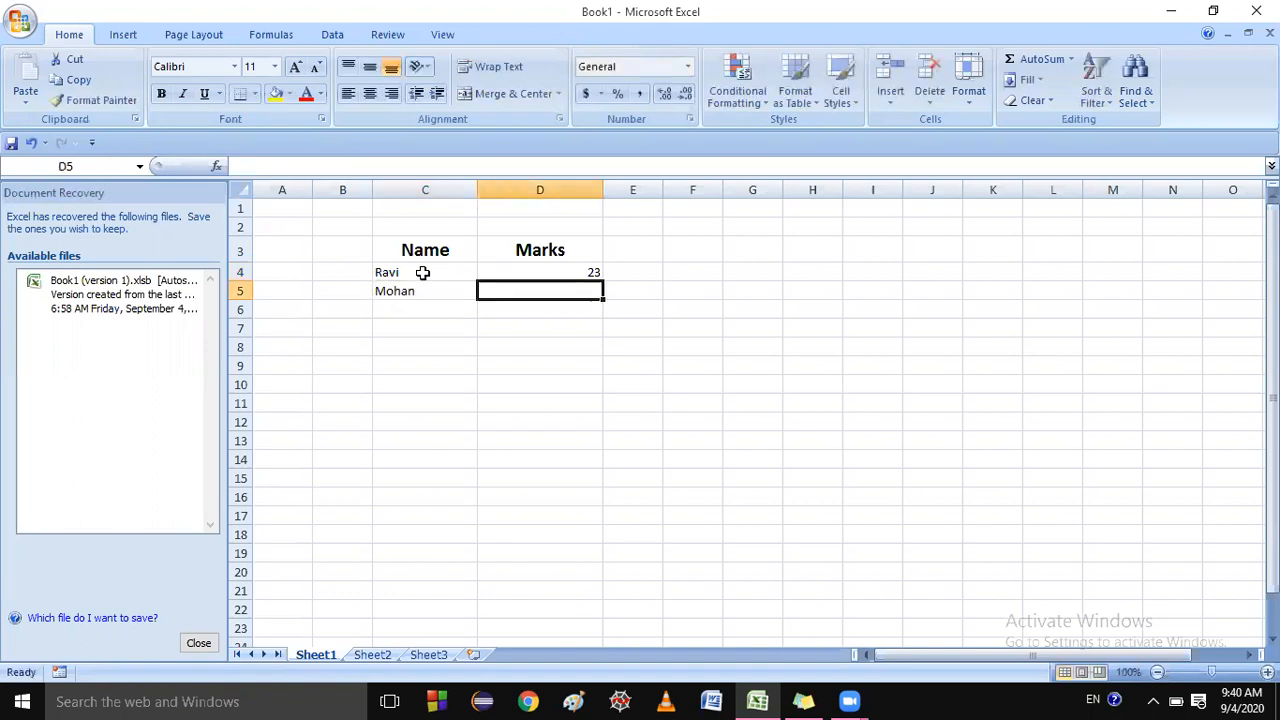
text(24)
key(Return)
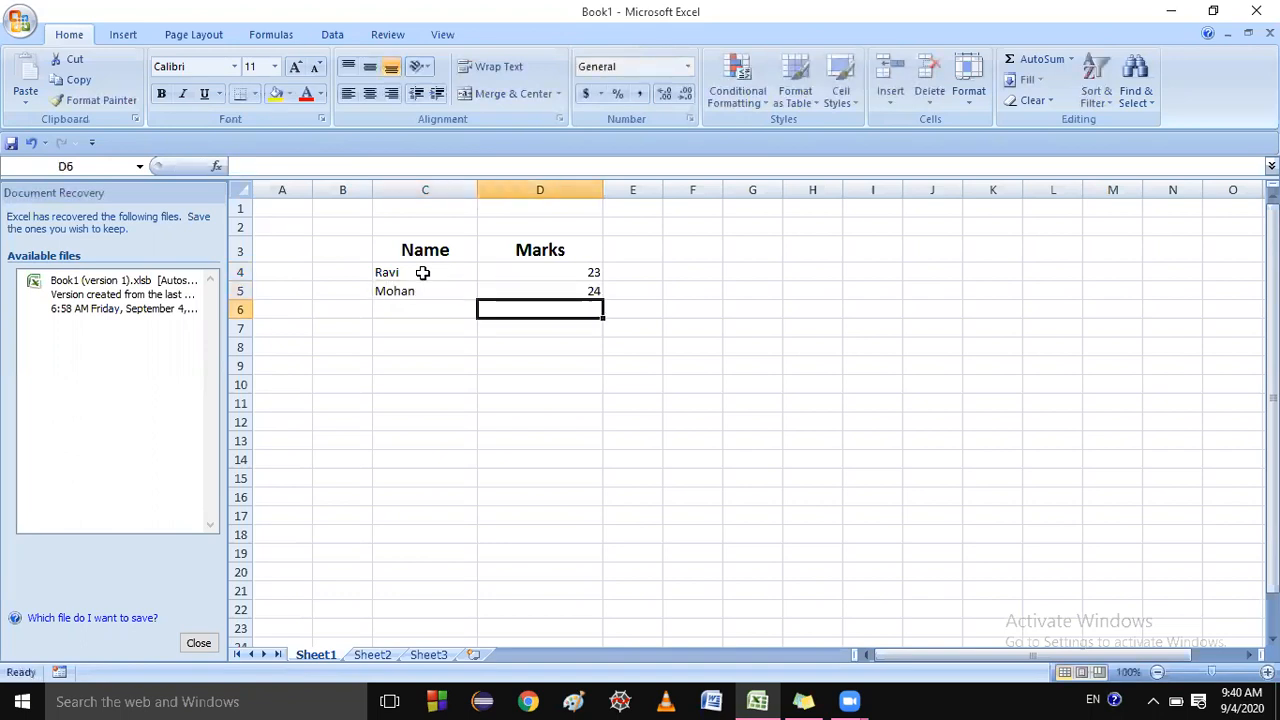
- Add two more students' names in C6 and C7 with marks 45 and 67 in D6 and D7
text(45)
key(Left)
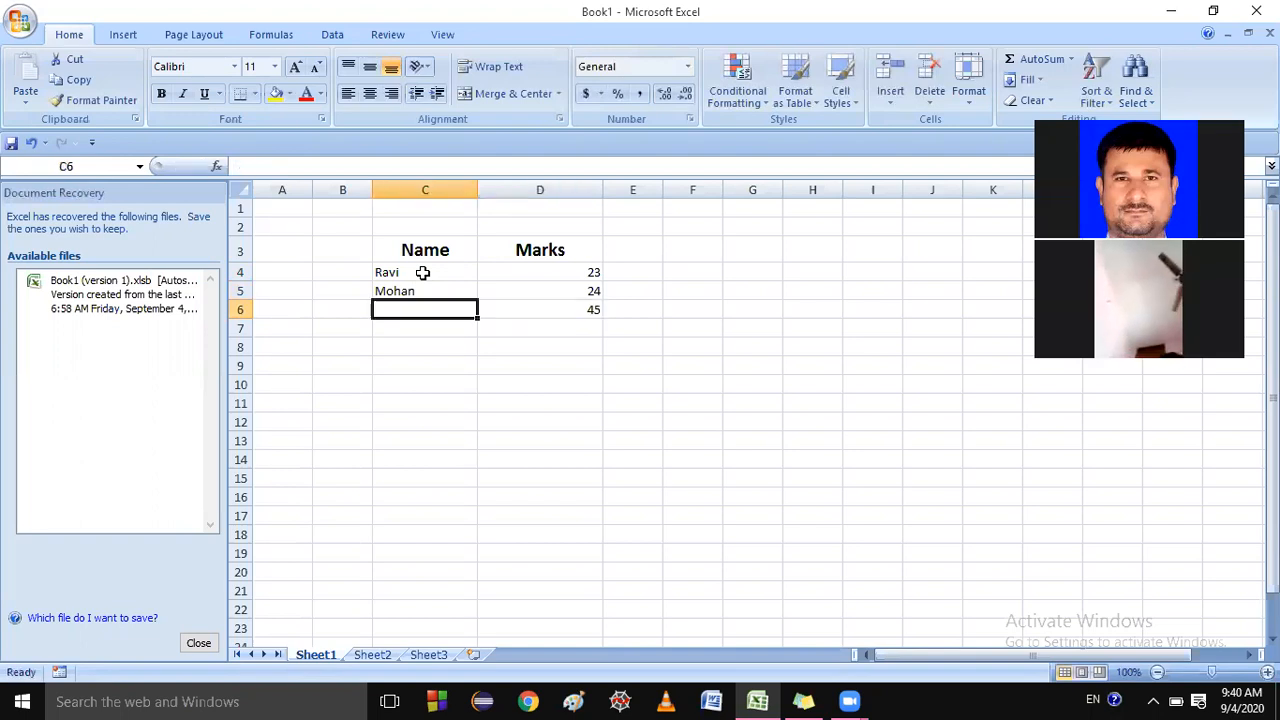
text(R)
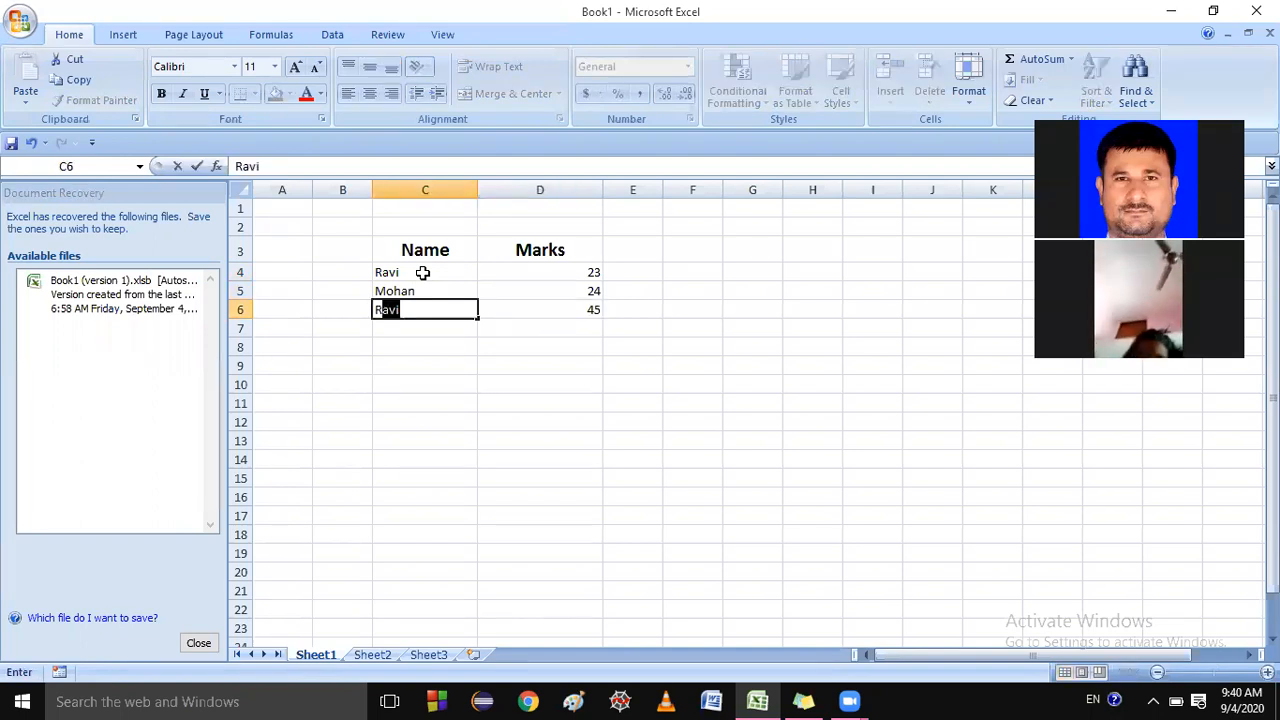
text(akesh)
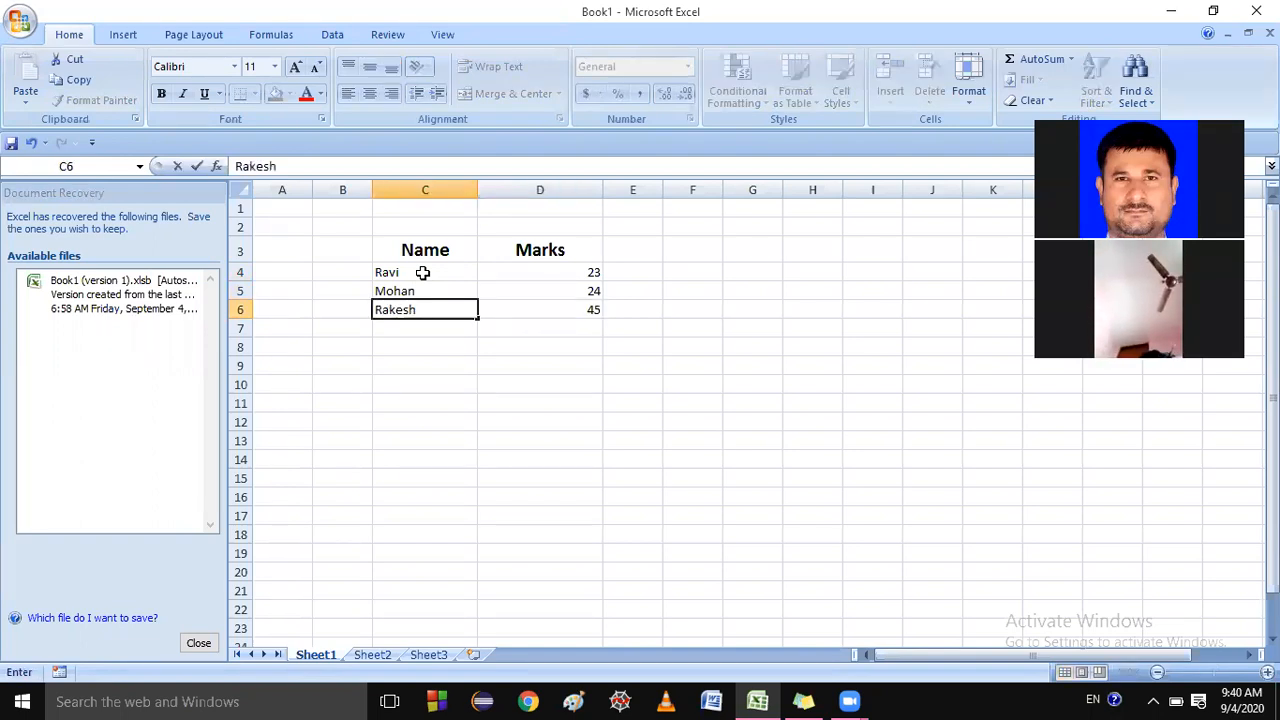
key(Return)
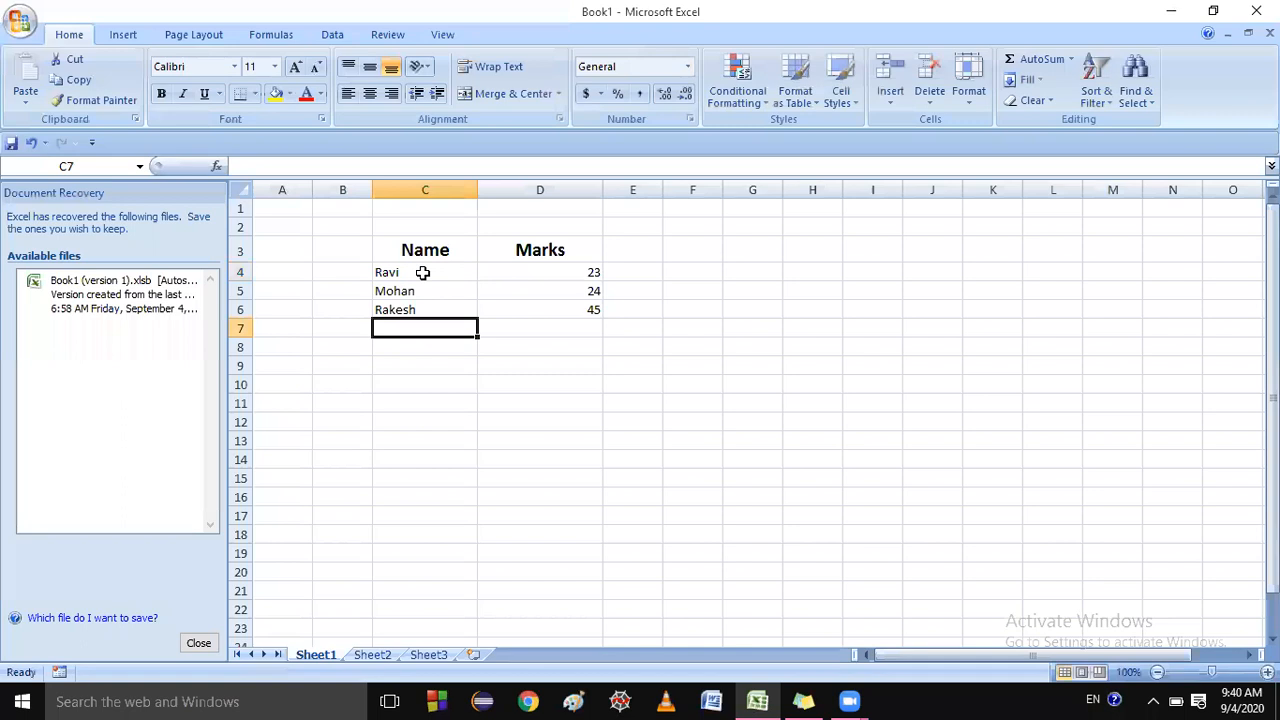
text(T)
key(BackSpace)
text(Rajmani)
key(Tab)
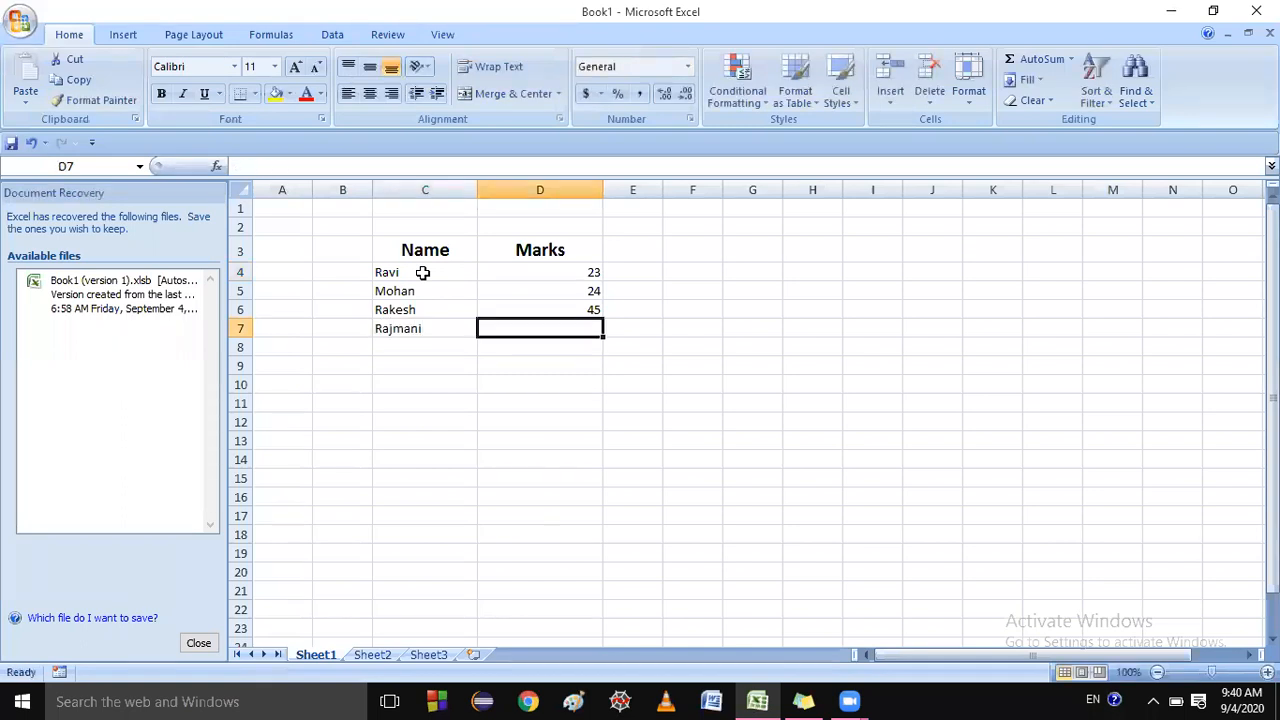
text(67)
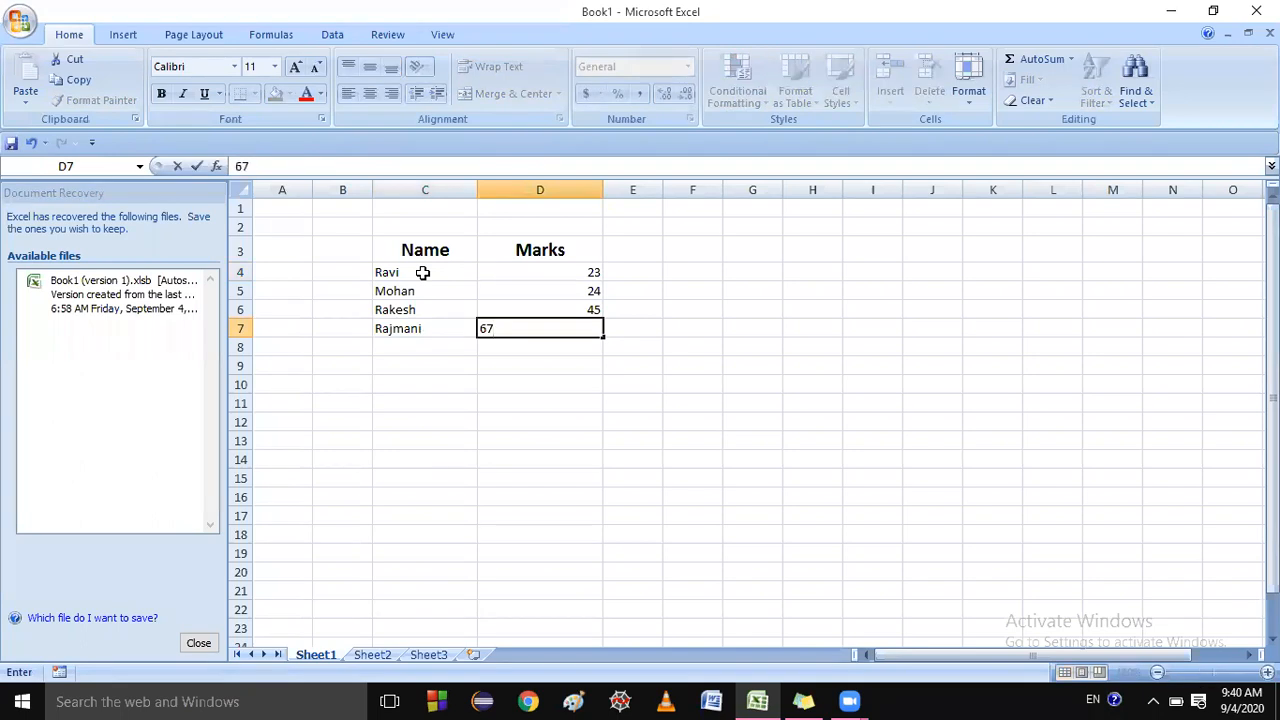
click(565, 393)
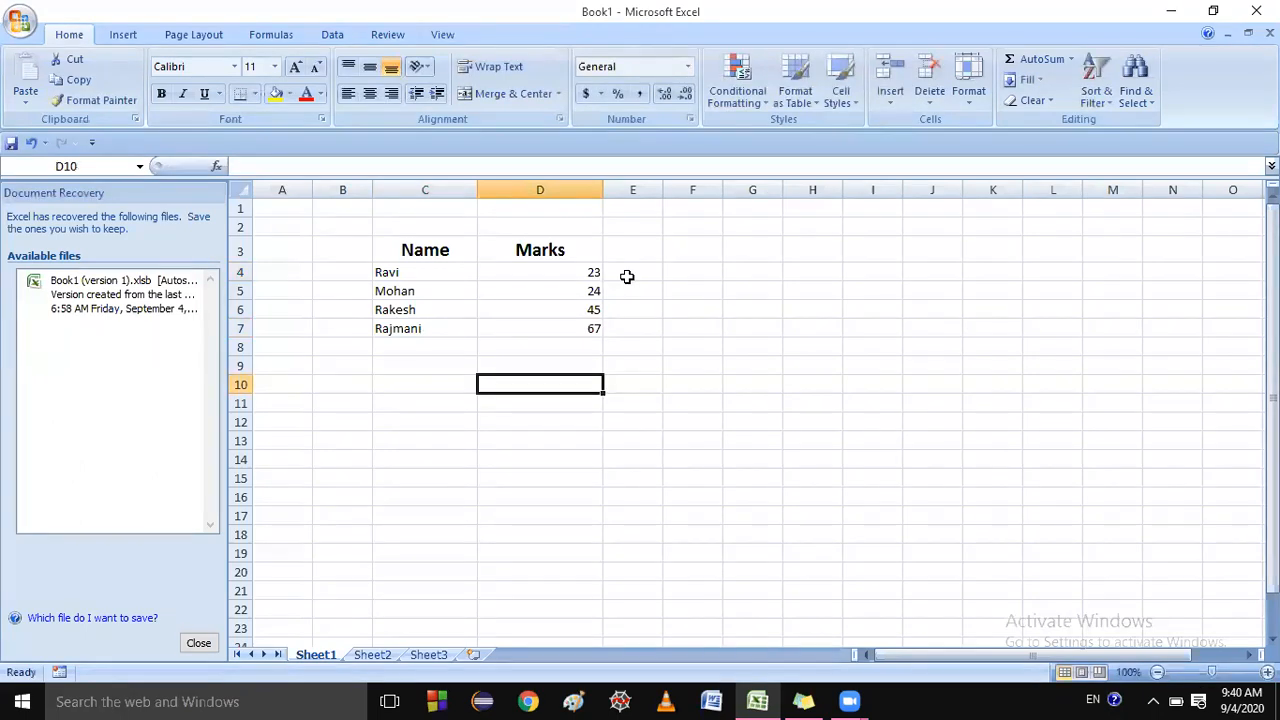
- Insert a clustered column chart from the data in C3:D7 and place it beside the table, starting around column E
click(389, 246)
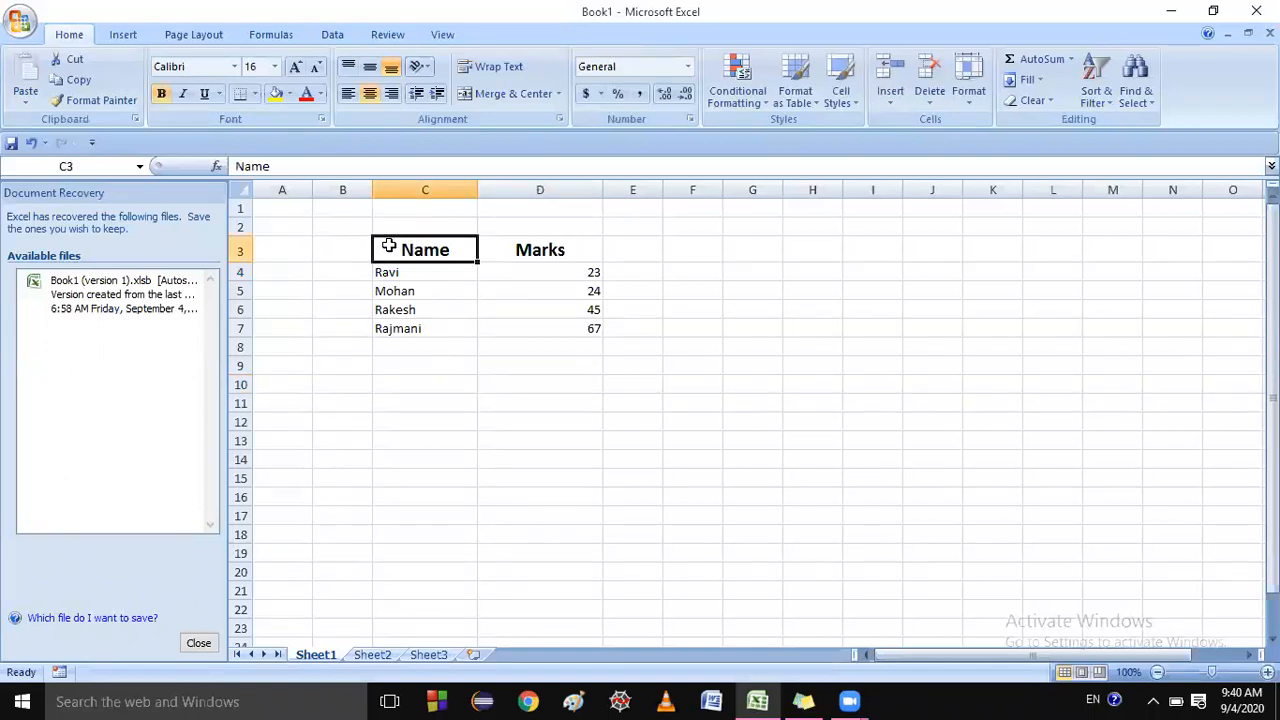
key(shift+Right)
key(shift+Down)
key(shift+Down)
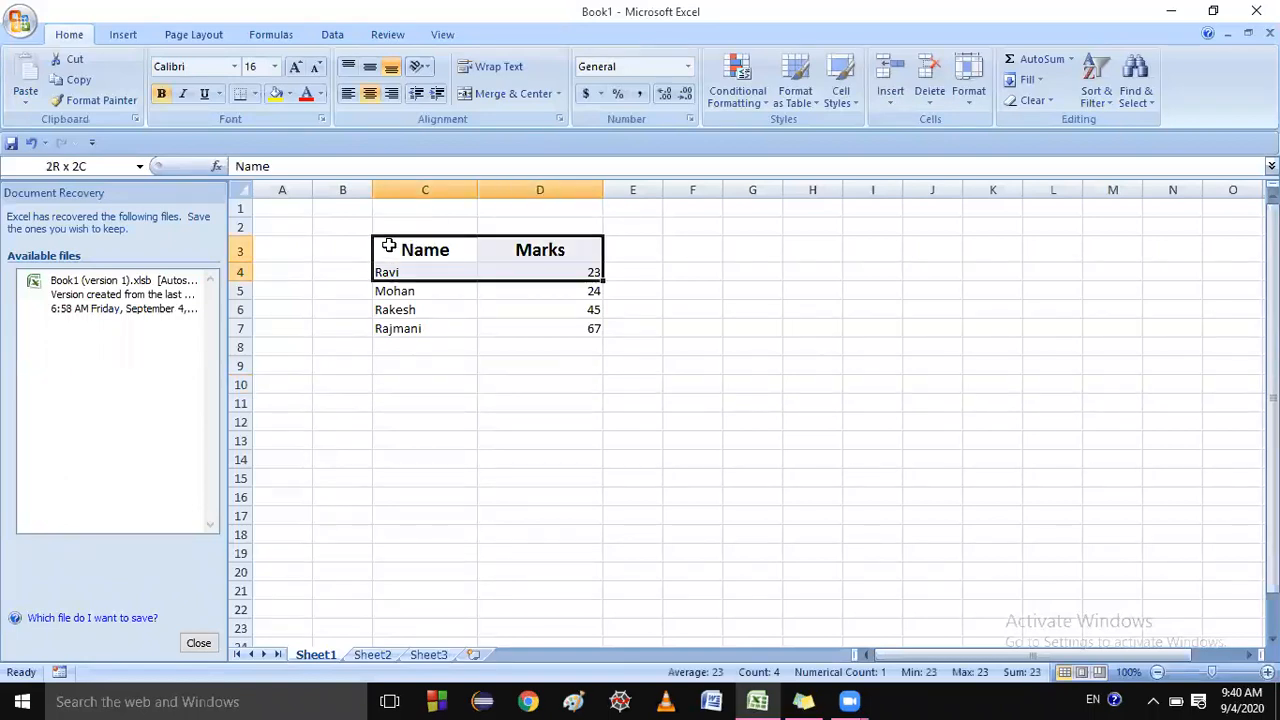
key(shift+Down)
key(shift+Down)
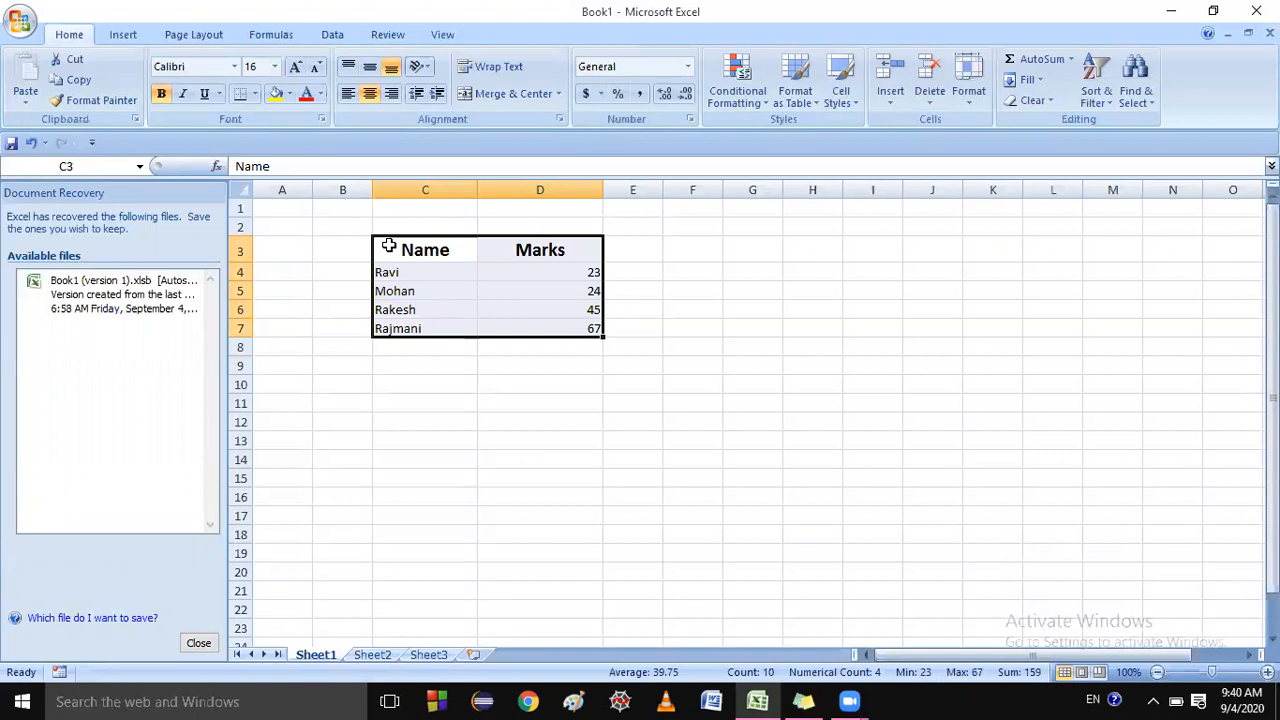
click(120, 36)
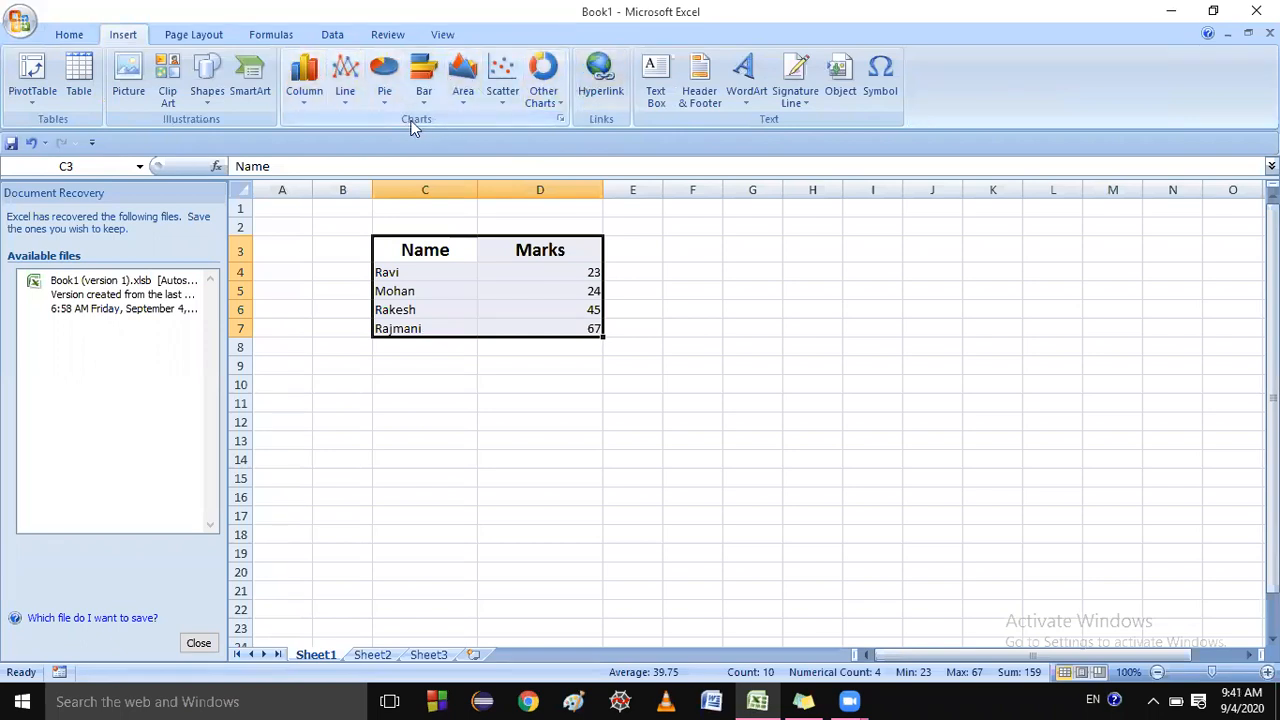
click(561, 119)
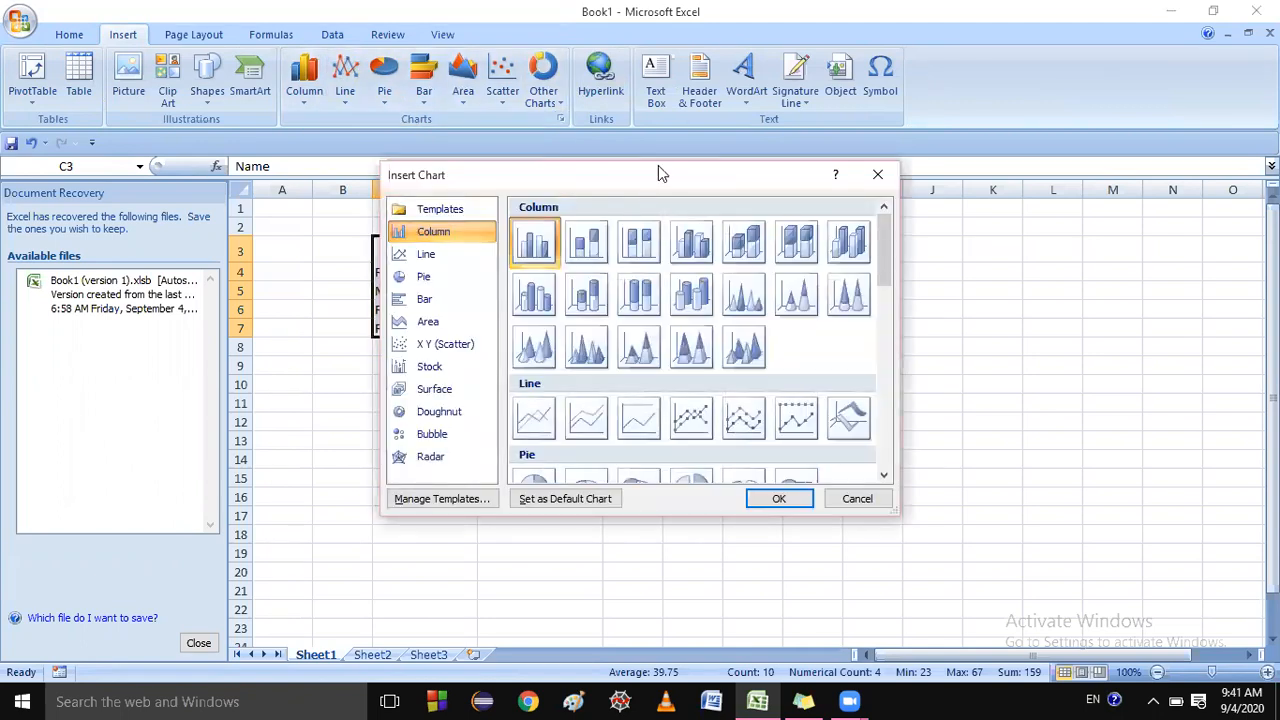
drag(658, 168, 730, 50)
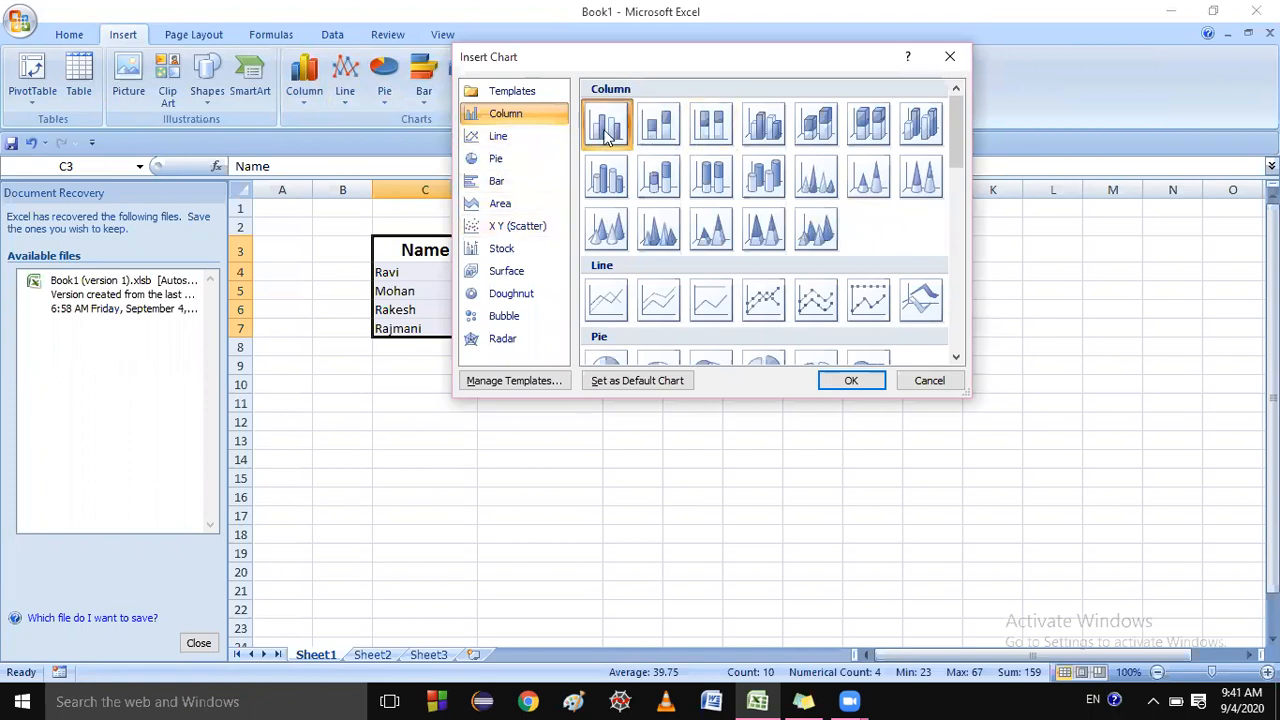
key(Escape)
key(alt+F1)
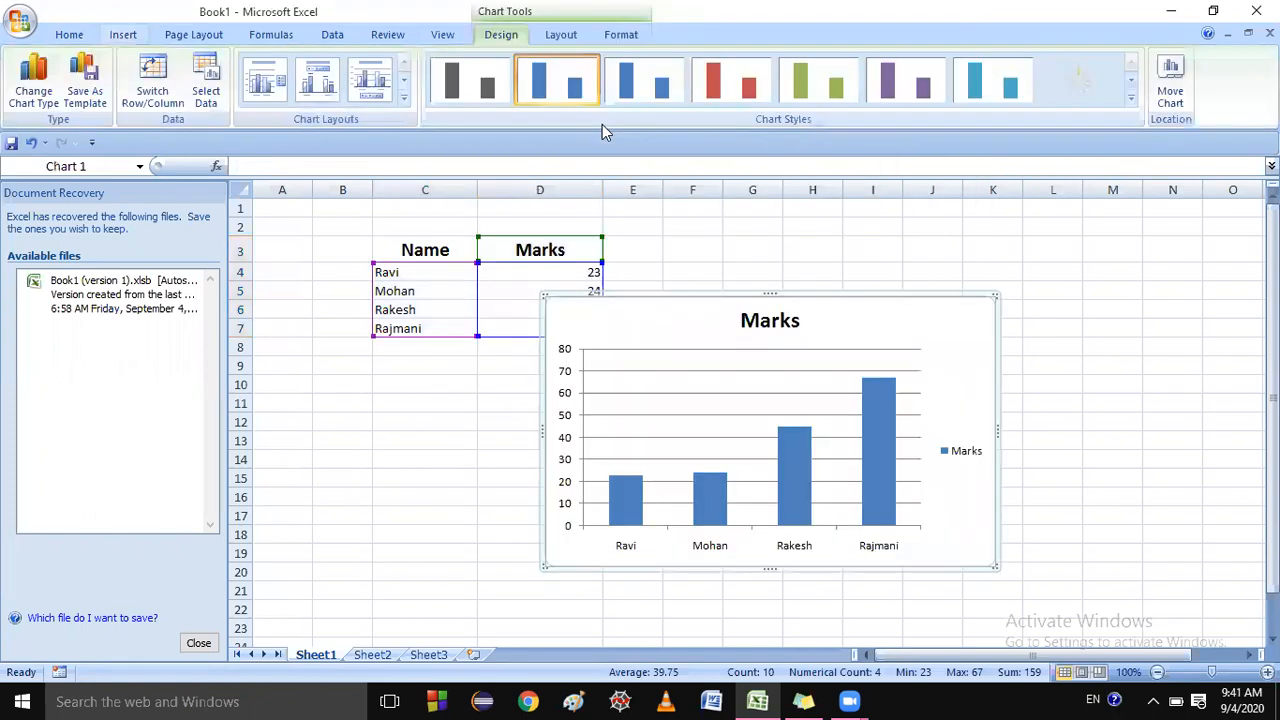
drag(834, 331, 926, 266)
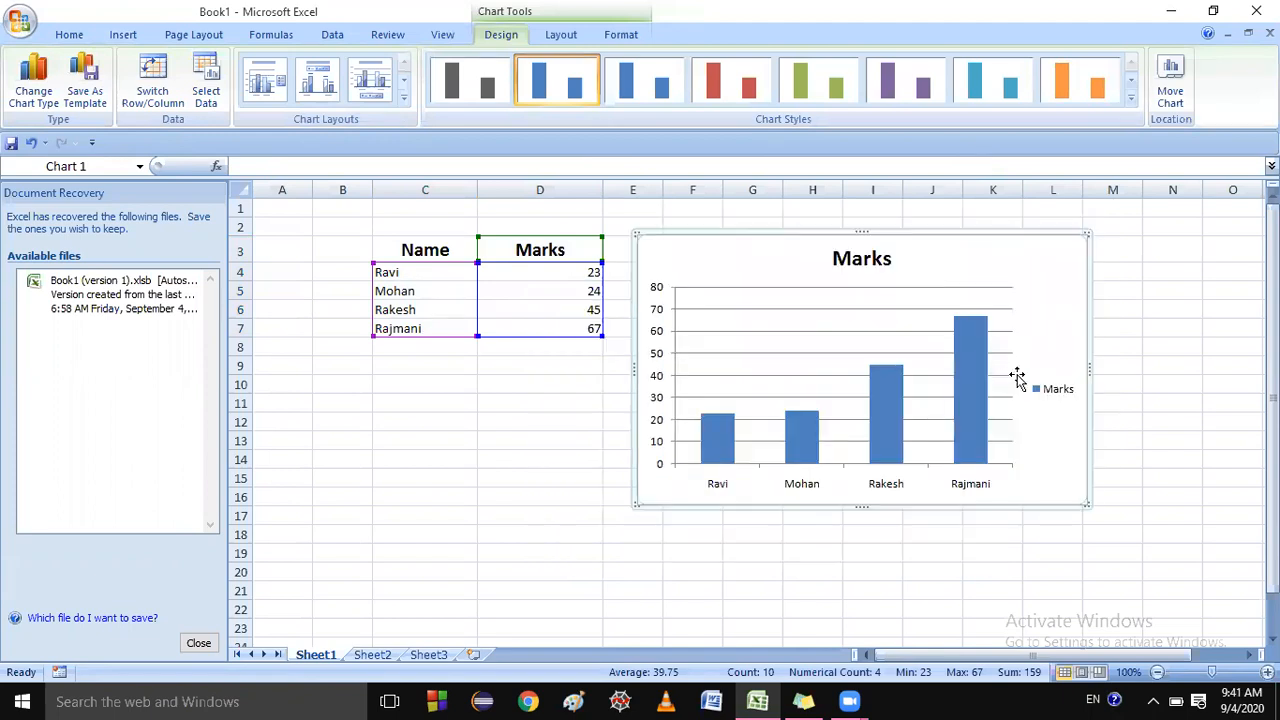
- Examine the chart's horizontal category axis with the student names and its vertical value axis with the marks scale
click(727, 495)
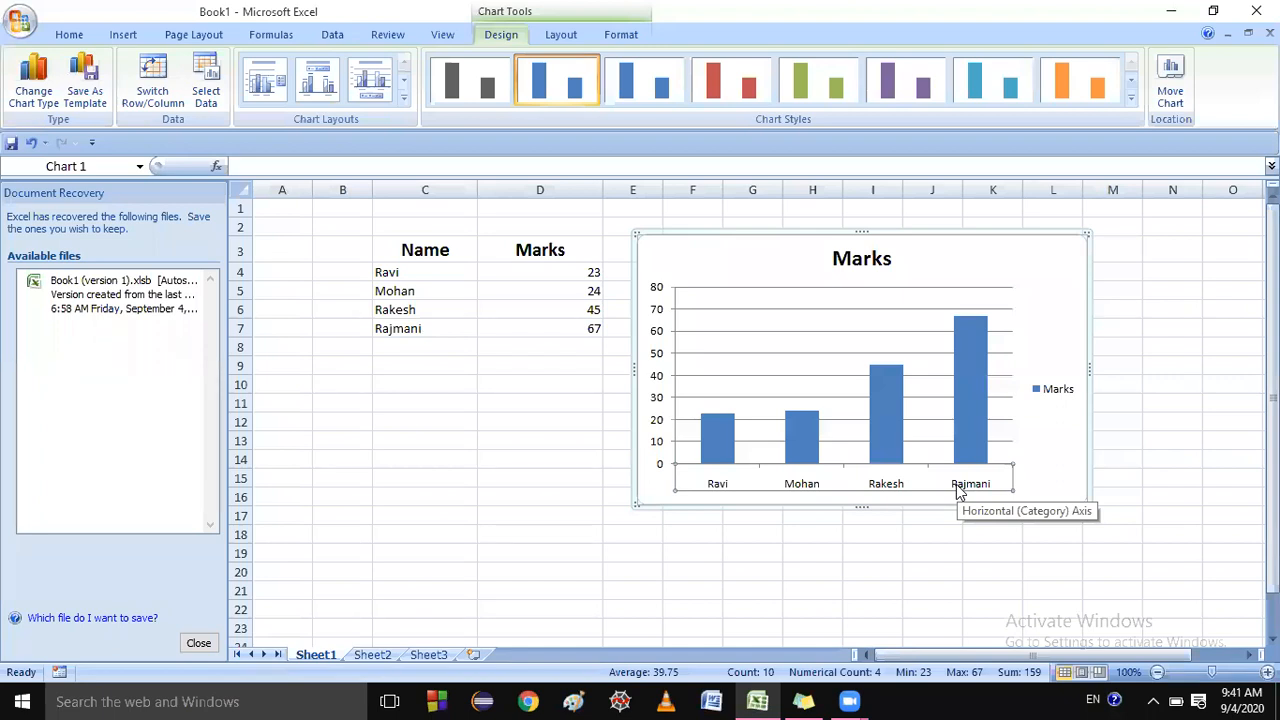
click(662, 362)
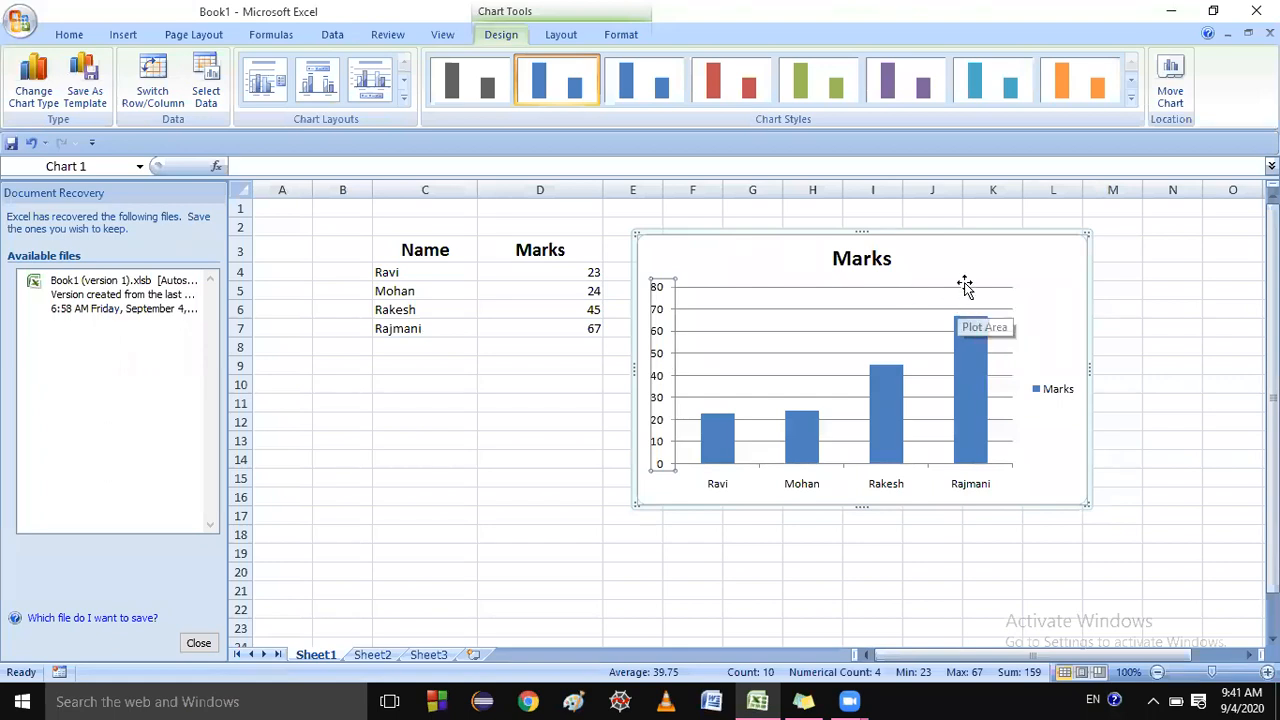
click(1071, 252)
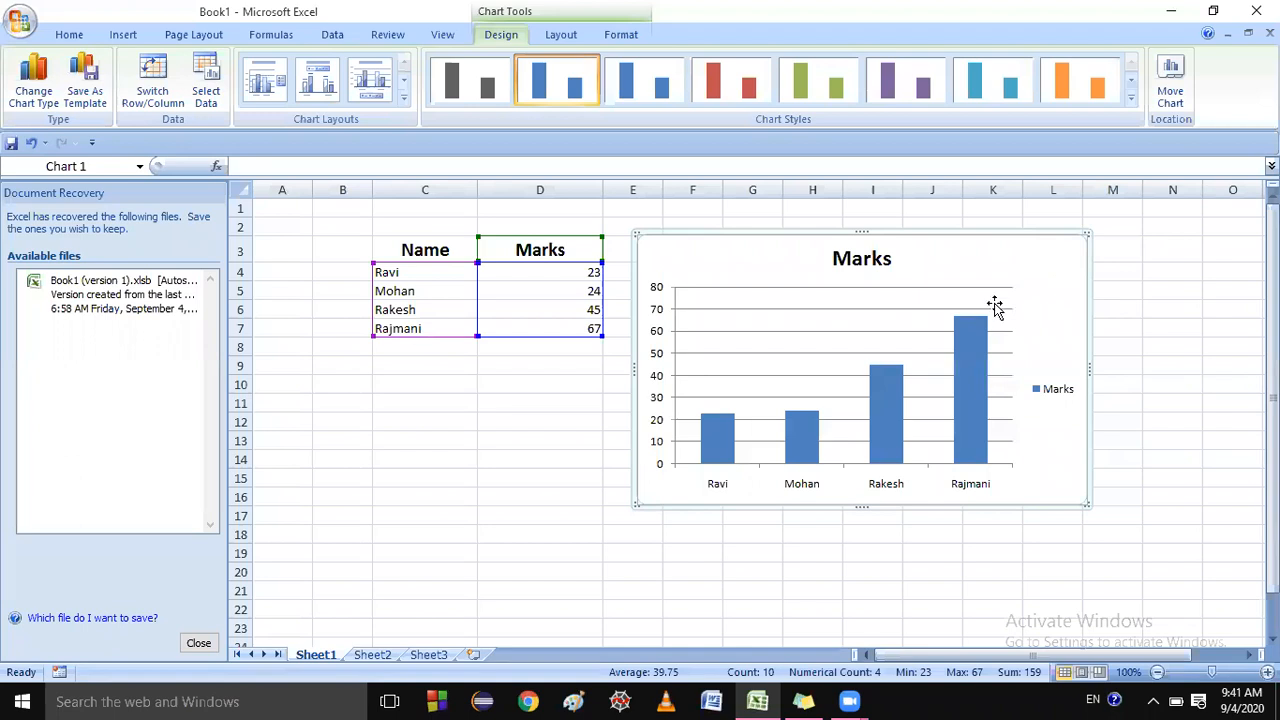
click(824, 490)
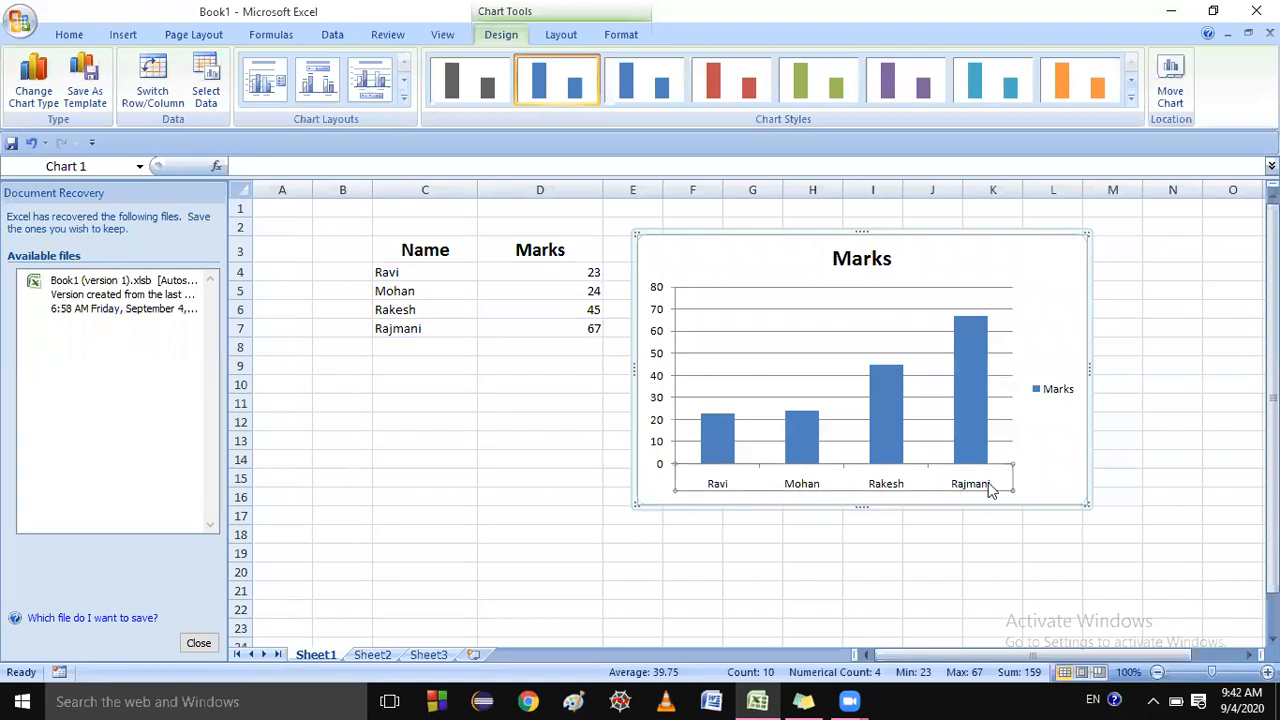
click(910, 490)
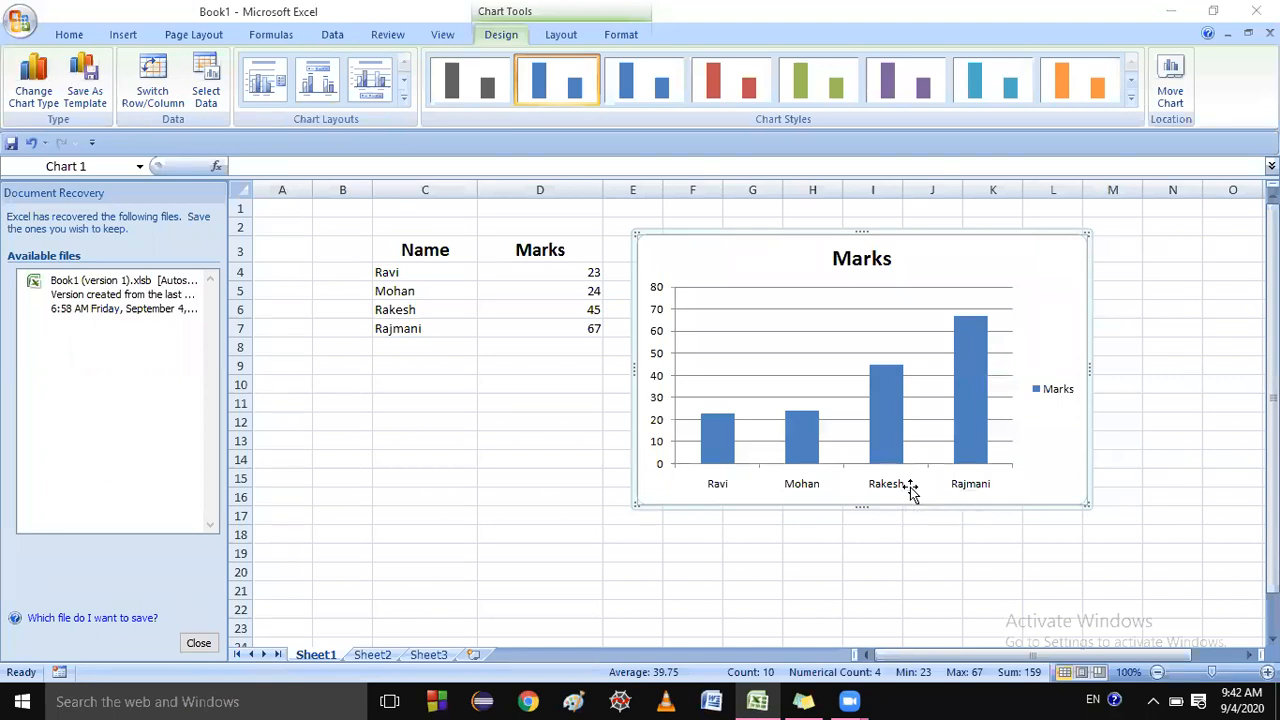
click(816, 488)
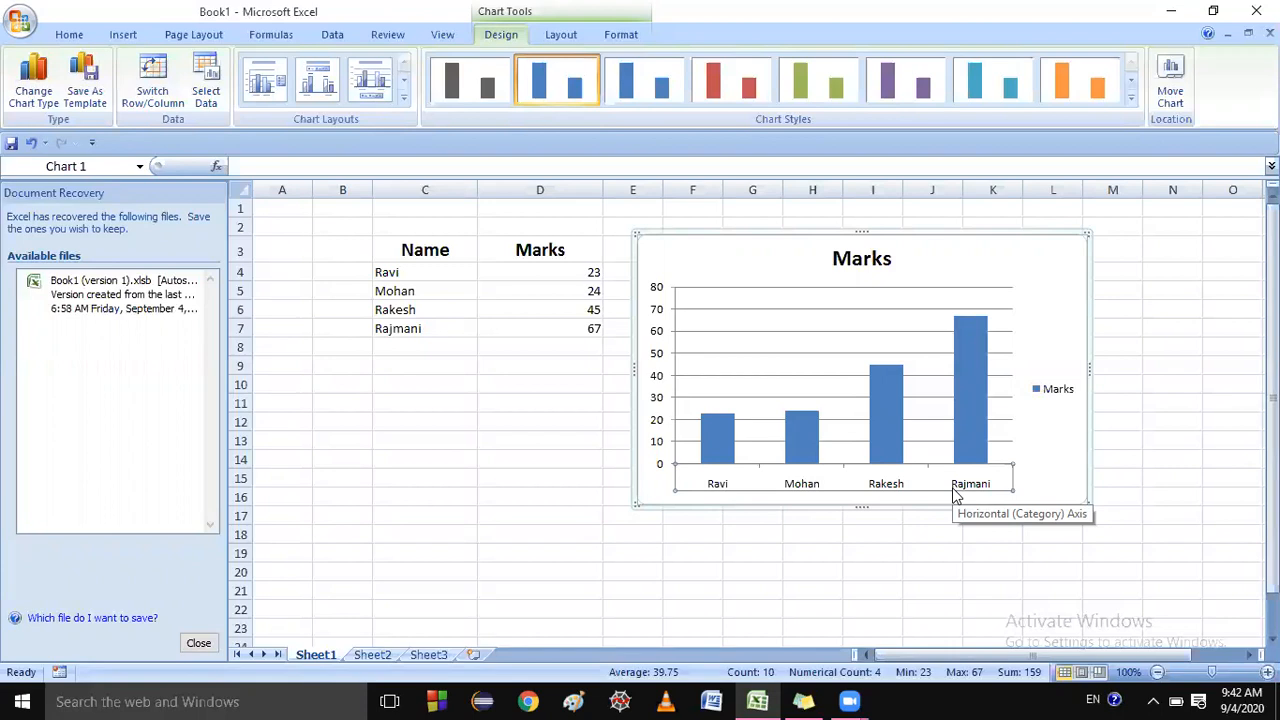
- Examine how the chart's Marks columns relate to the vertical value axis and the horizontal category axis
click(657, 299)
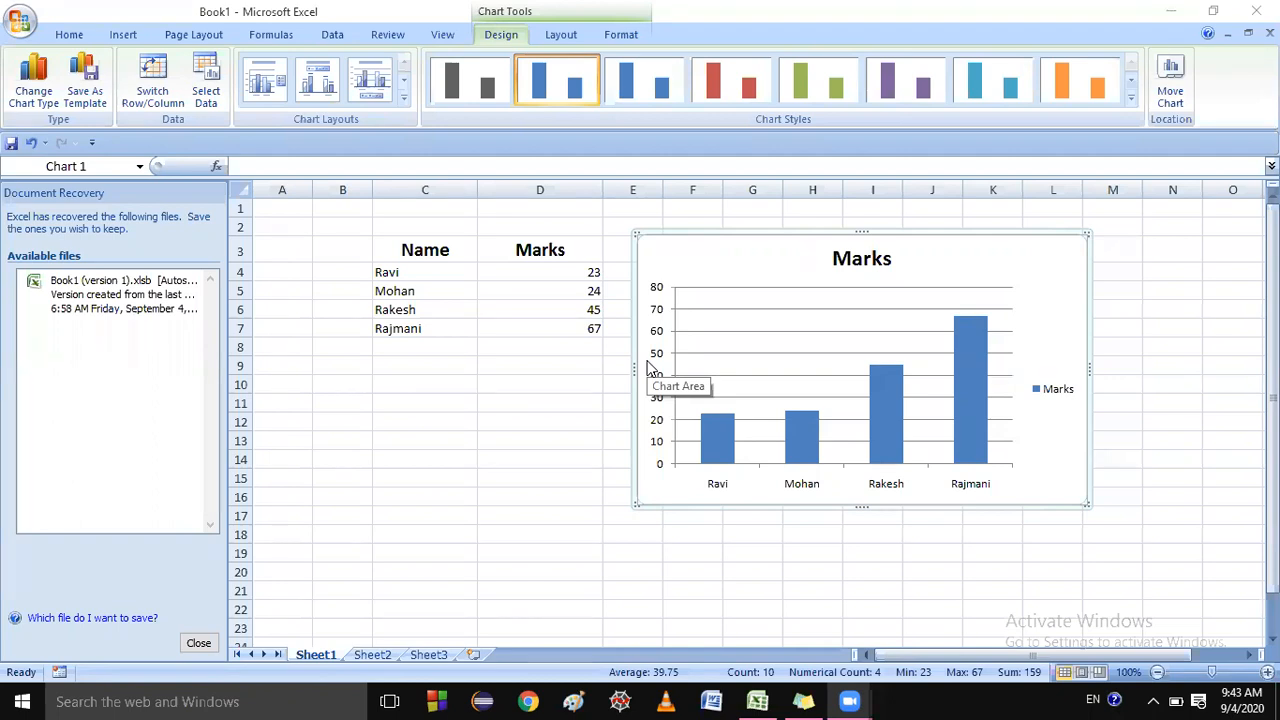
click(719, 430)
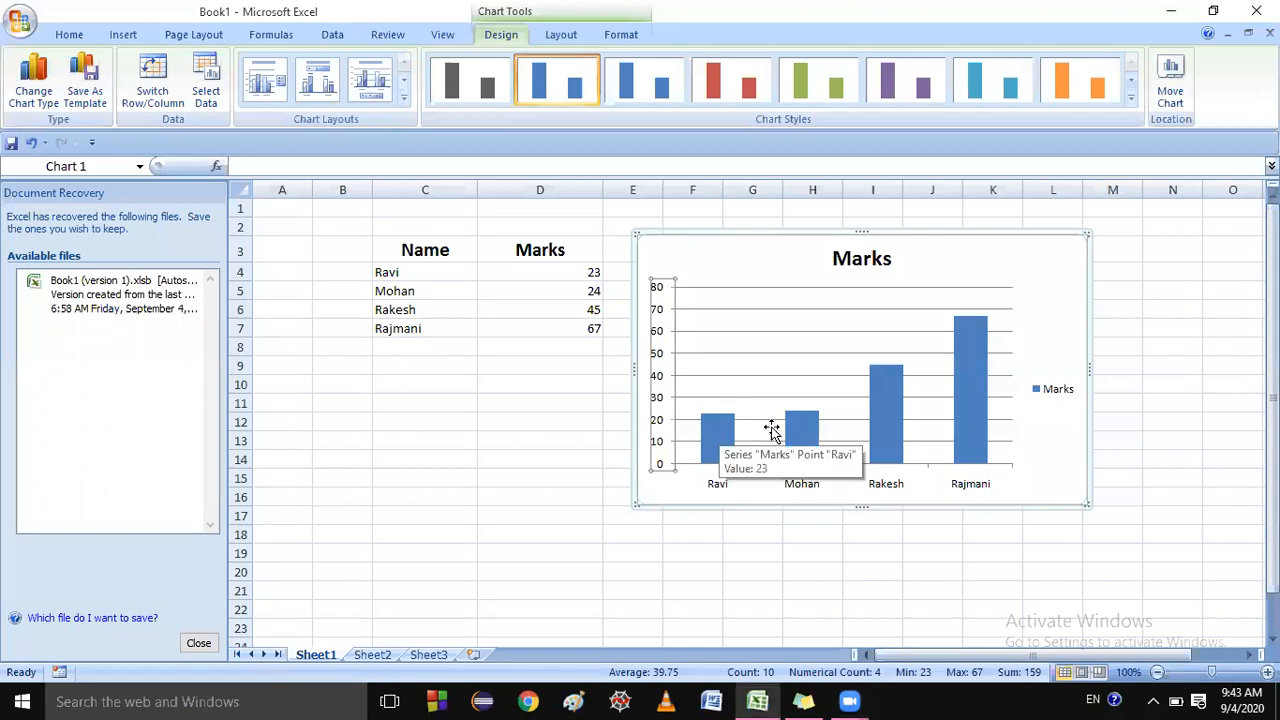
click(797, 432)
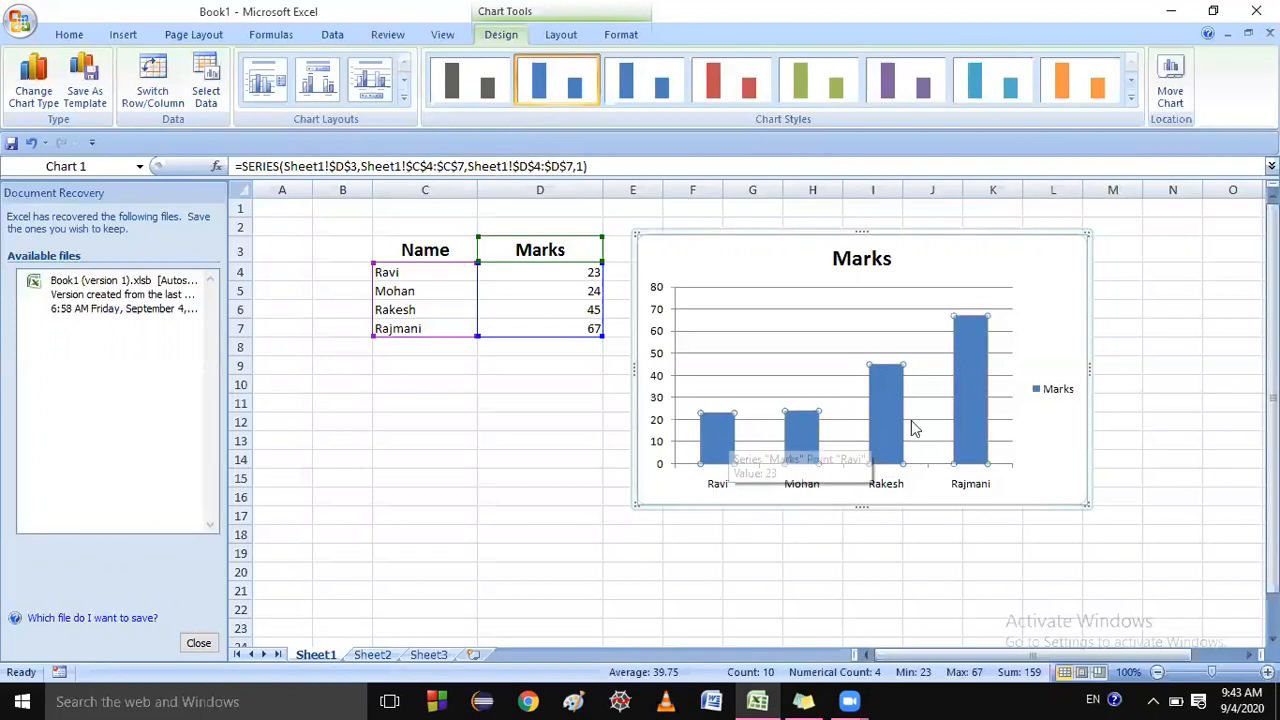
mouse_move(805, 450)
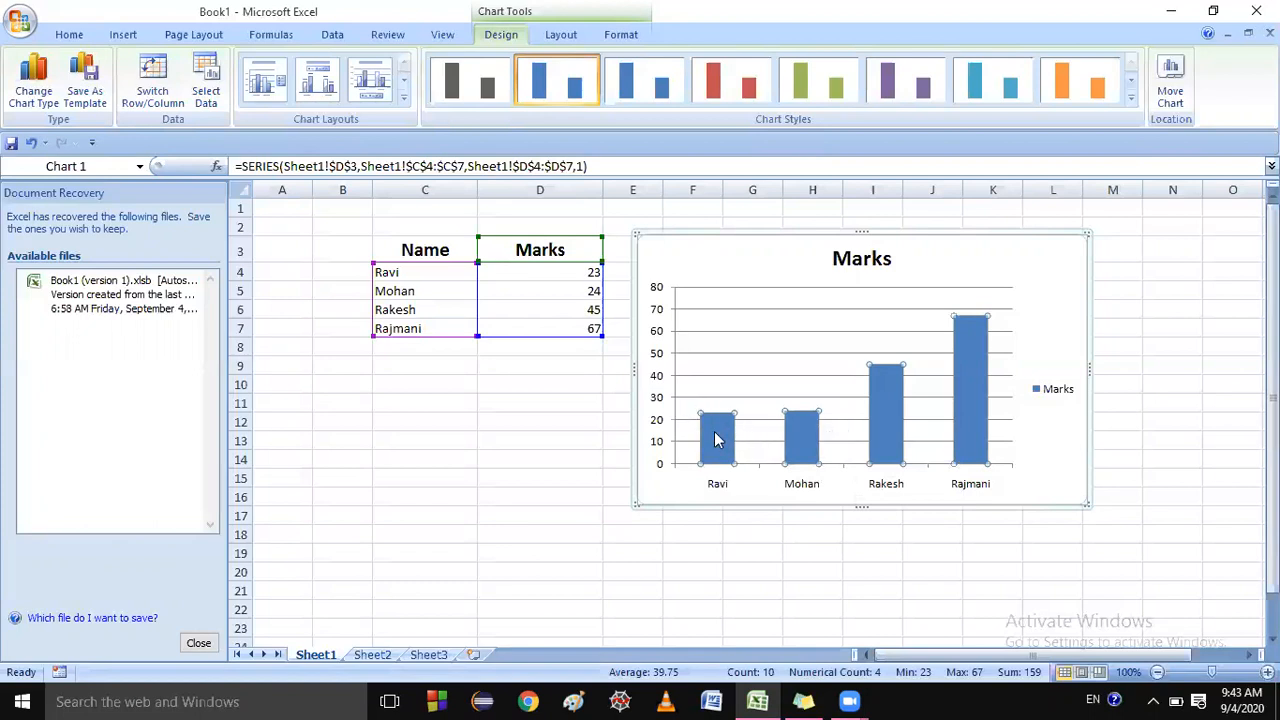
mouse_move(722, 437)
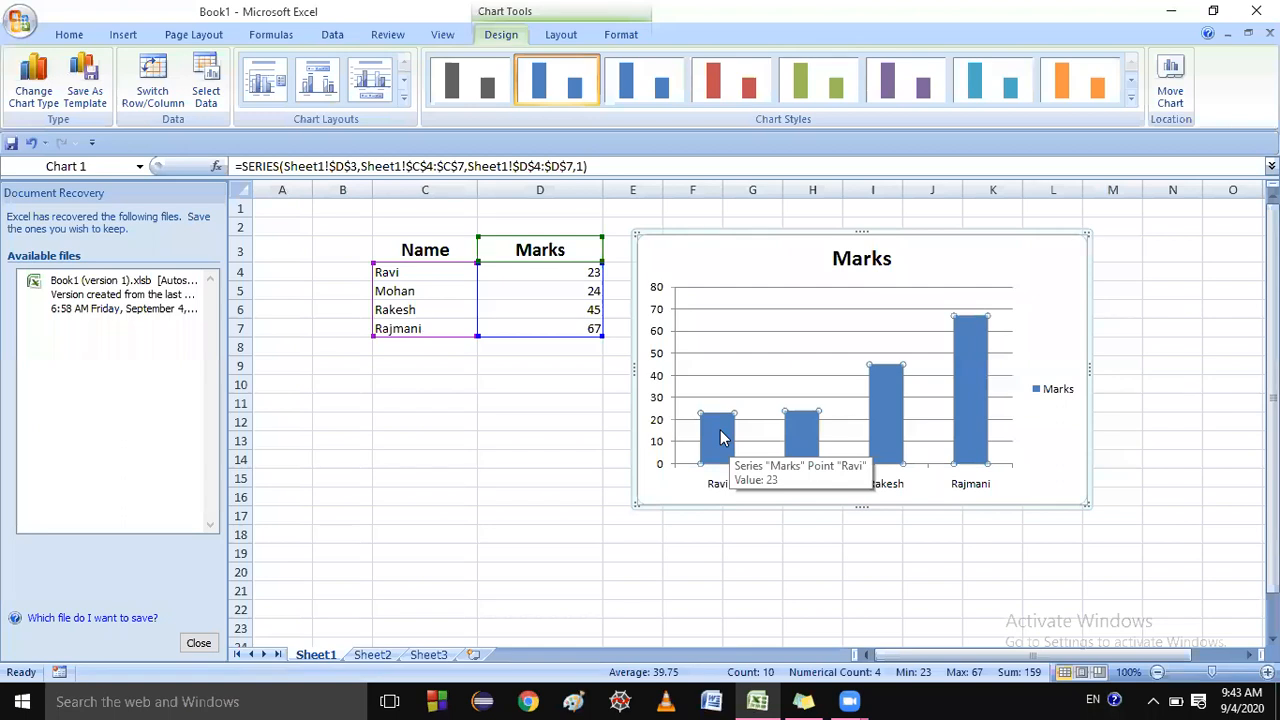
click(1006, 472)
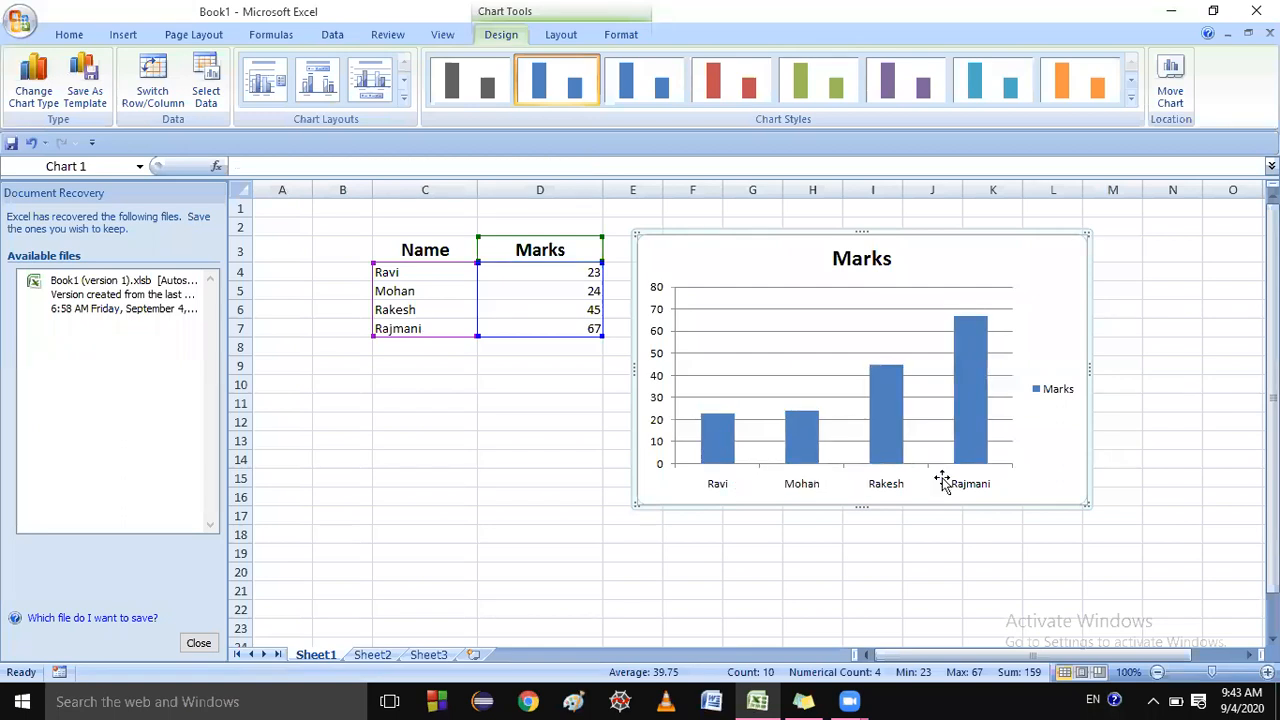
click(869, 490)
click(659, 375)
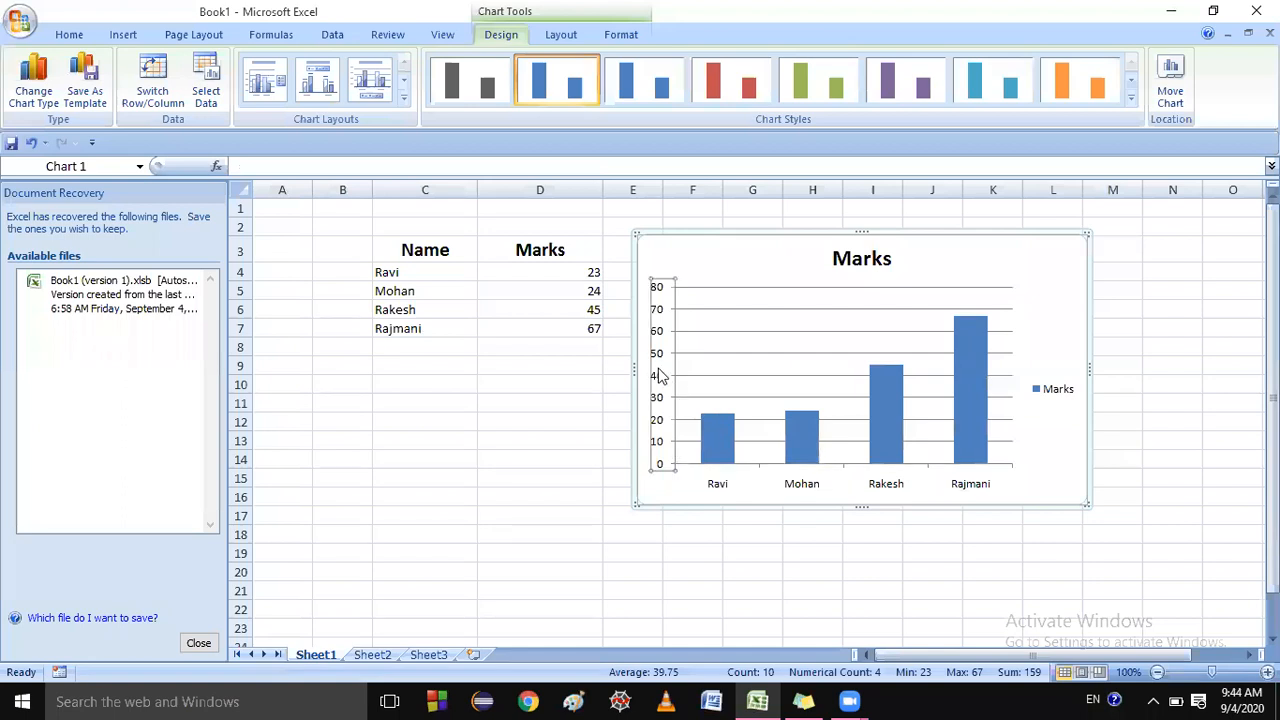
click(900, 489)
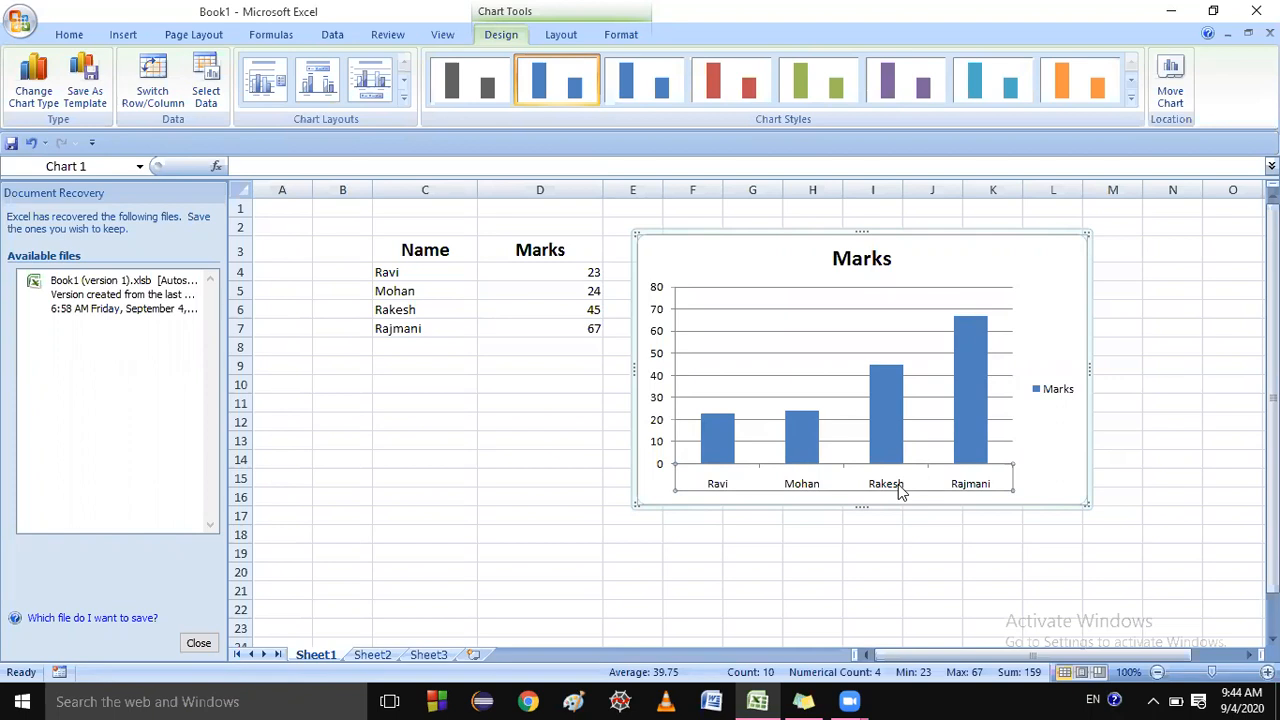
- Review the available title options for the chart's primary horizontal and primary vertical axes without applying any
click(561, 35)
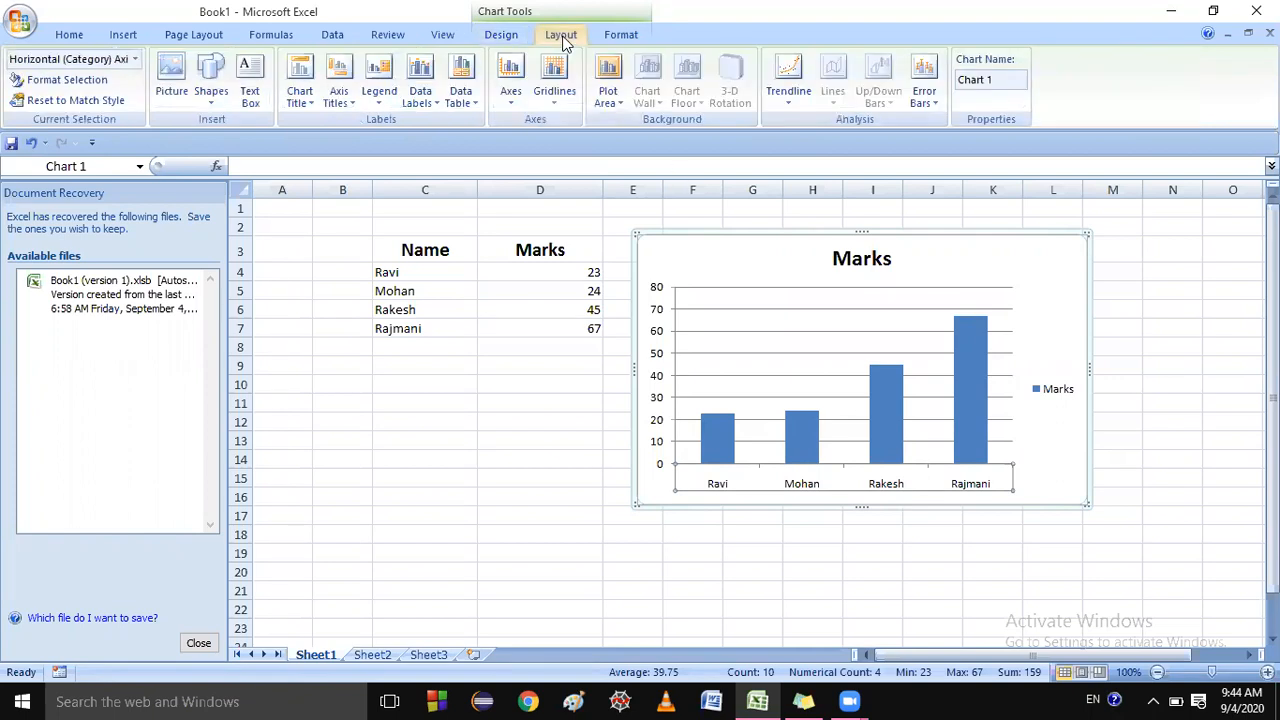
click(347, 101)
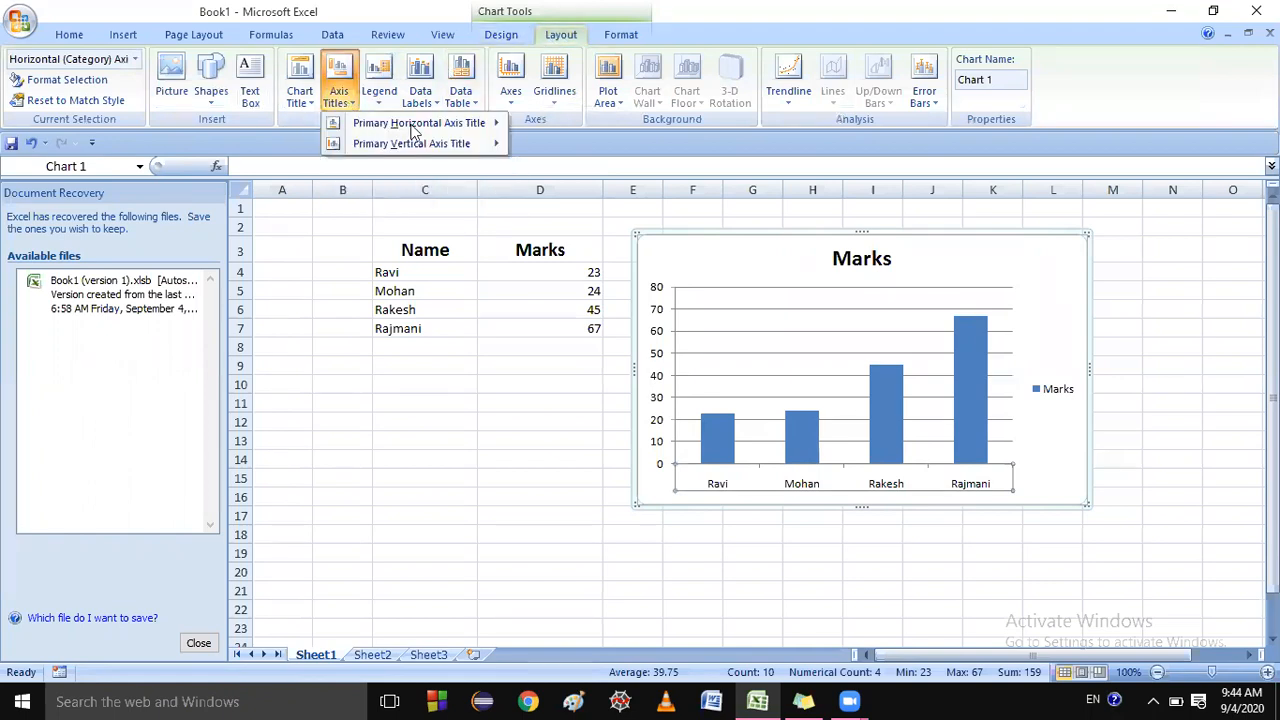
mouse_move(483, 131)
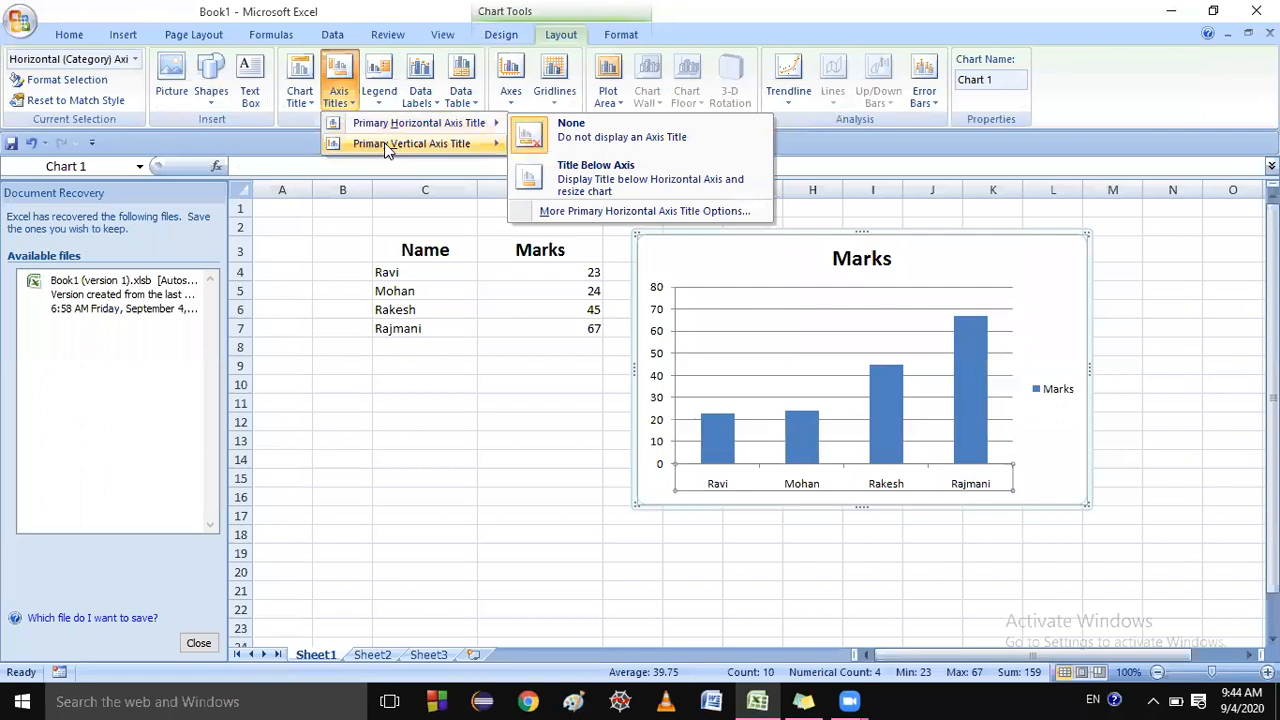
mouse_move(450, 150)
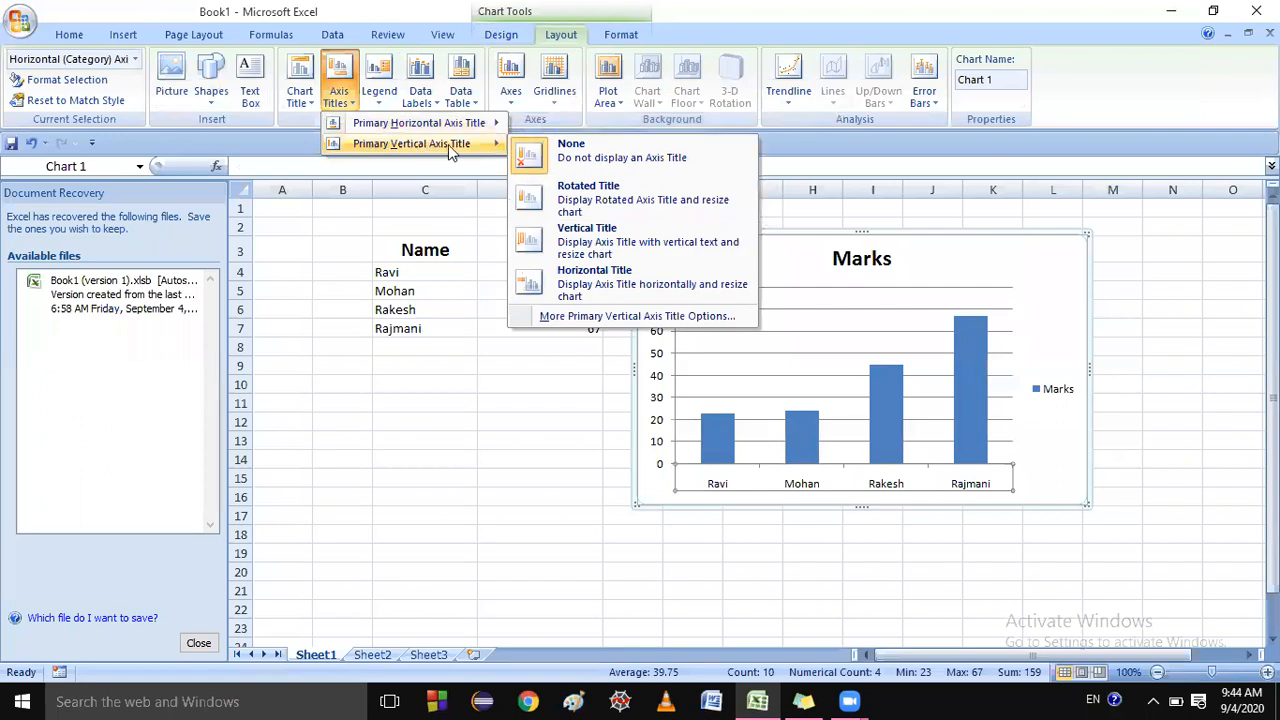
click(510, 397)
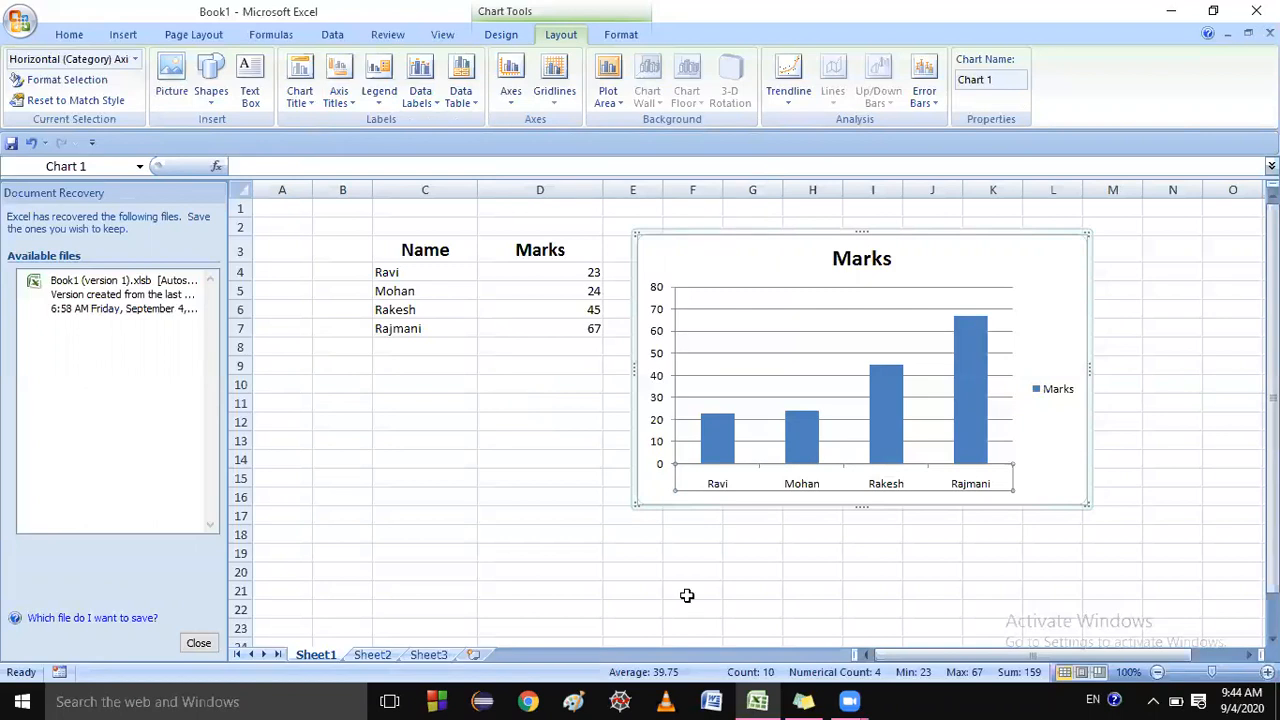
- Switch to the blank Word document and write the heading "Category name:" in bold at 16 pt
click(712, 702)
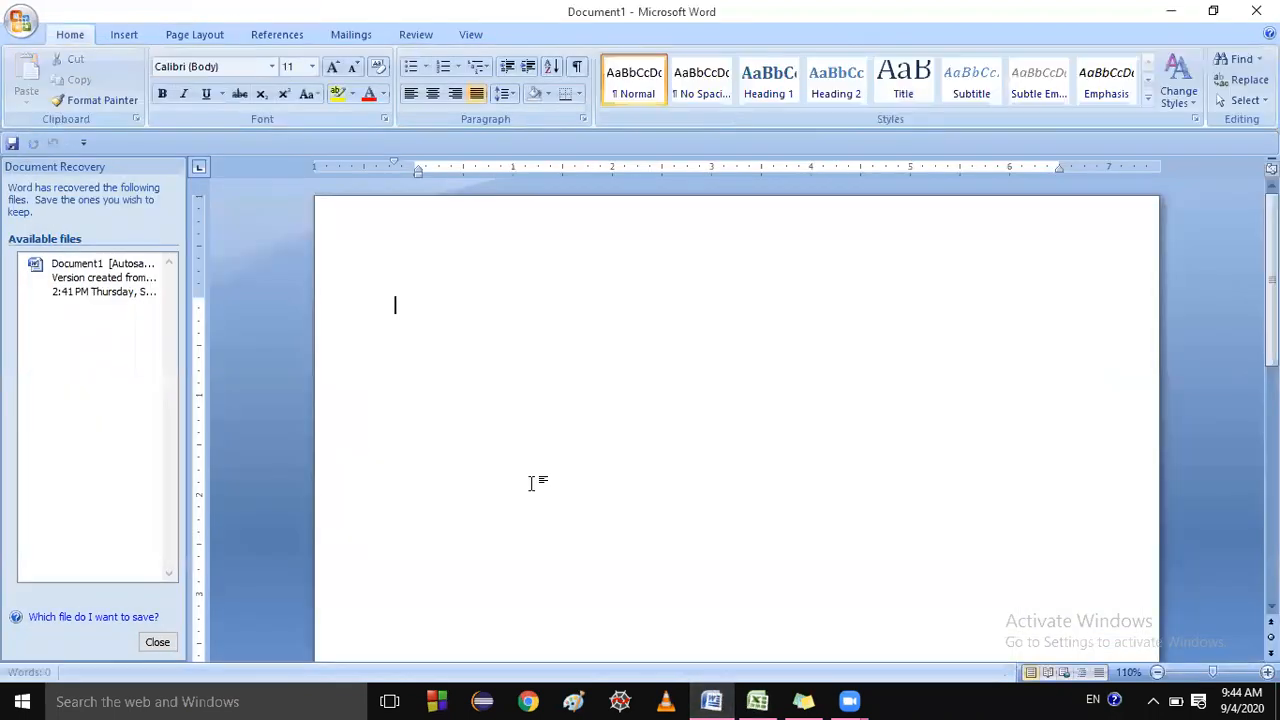
click(333, 67)
click(333, 67)
click(333, 67)
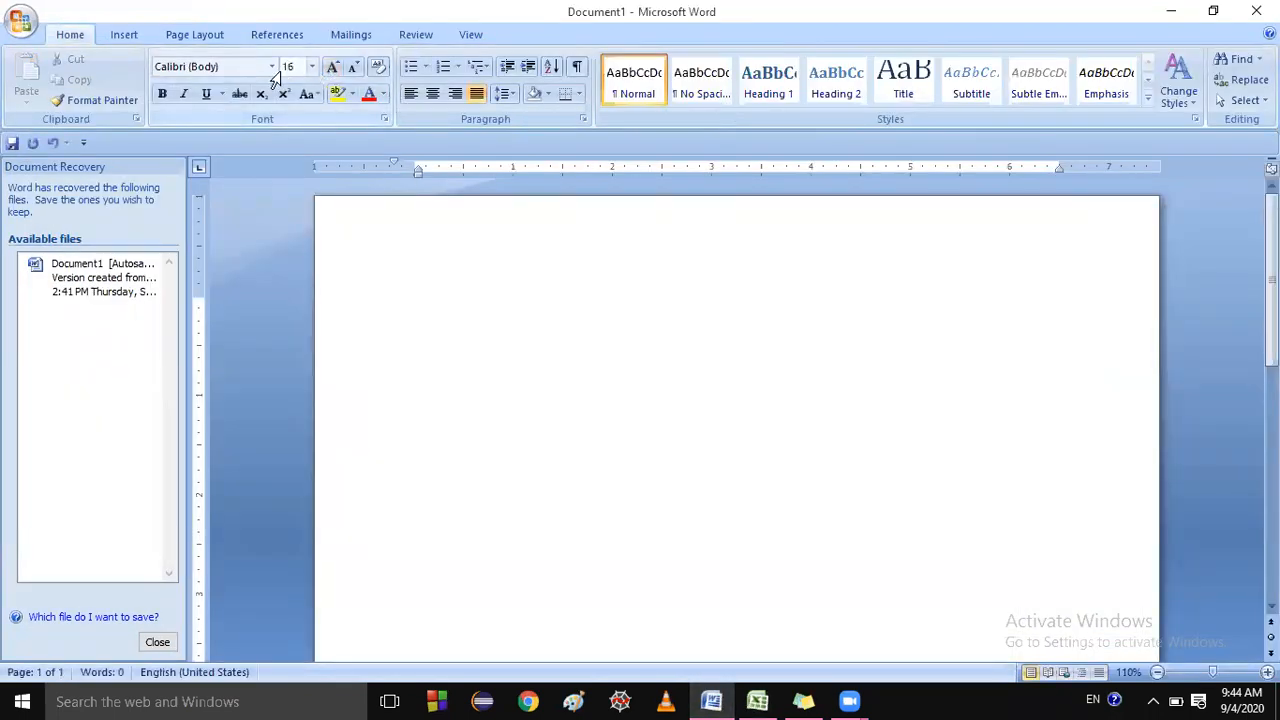
click(162, 94)
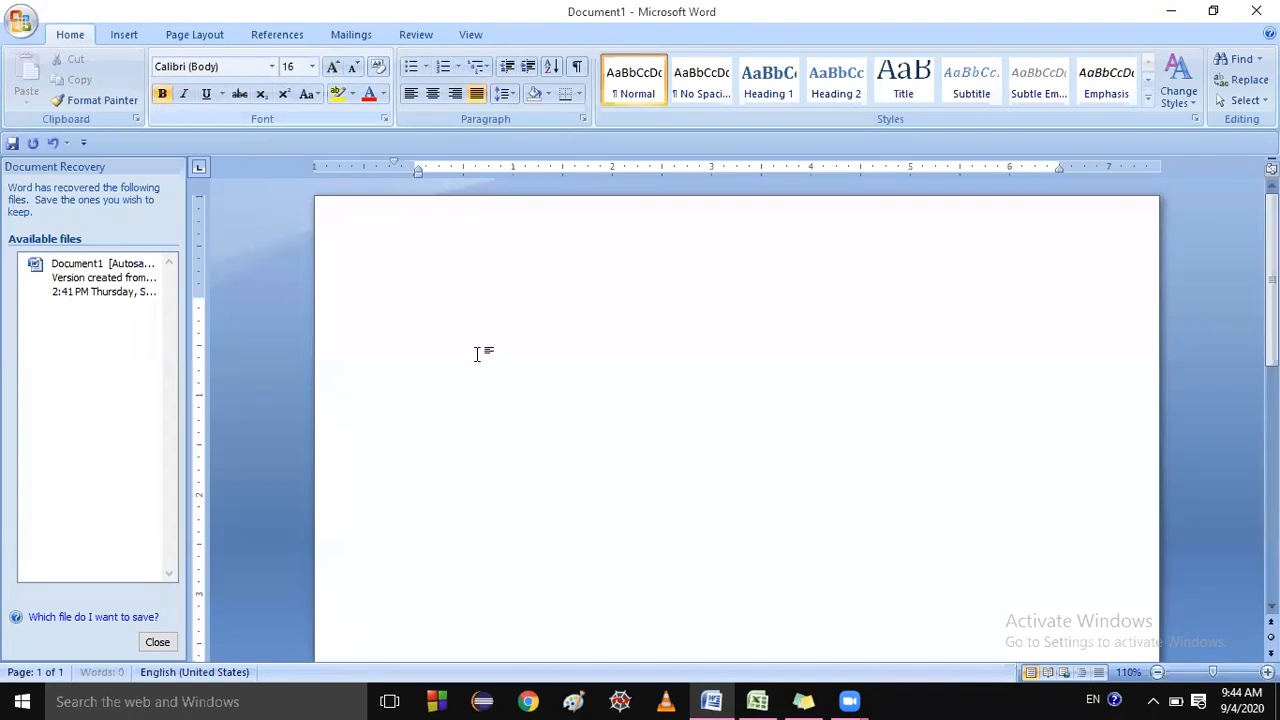
text(Ca)
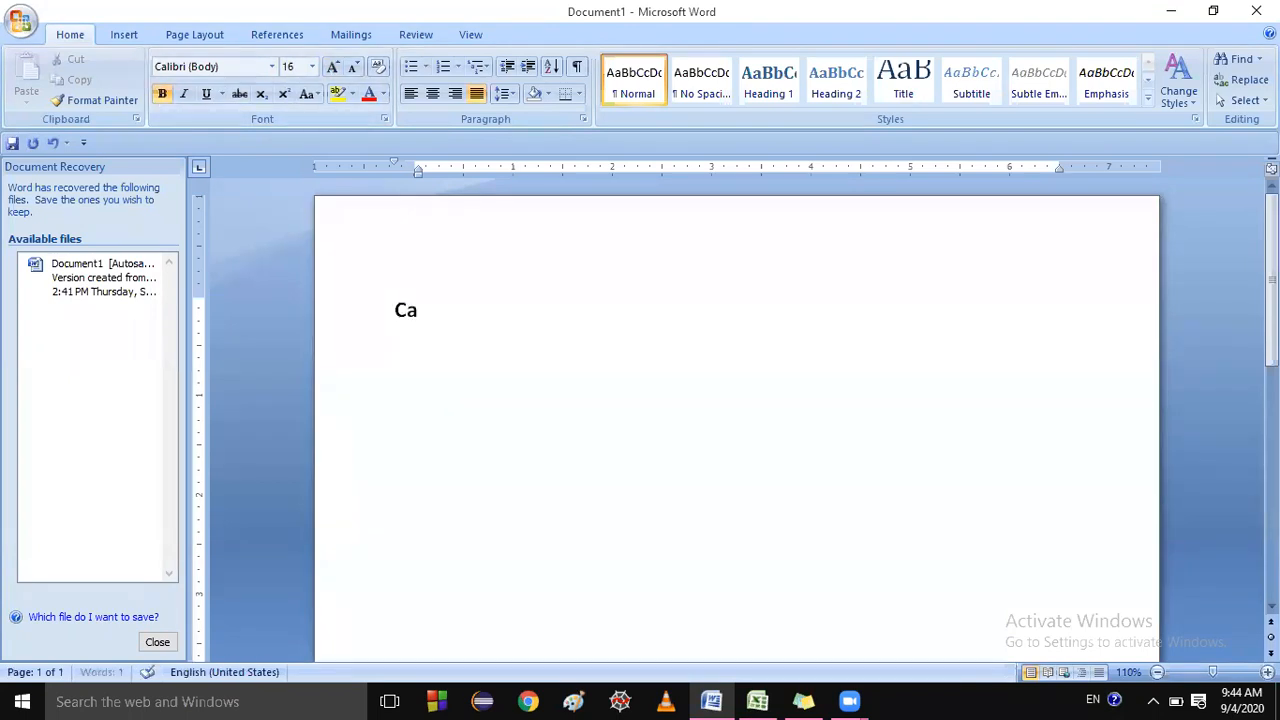
text(tegory)
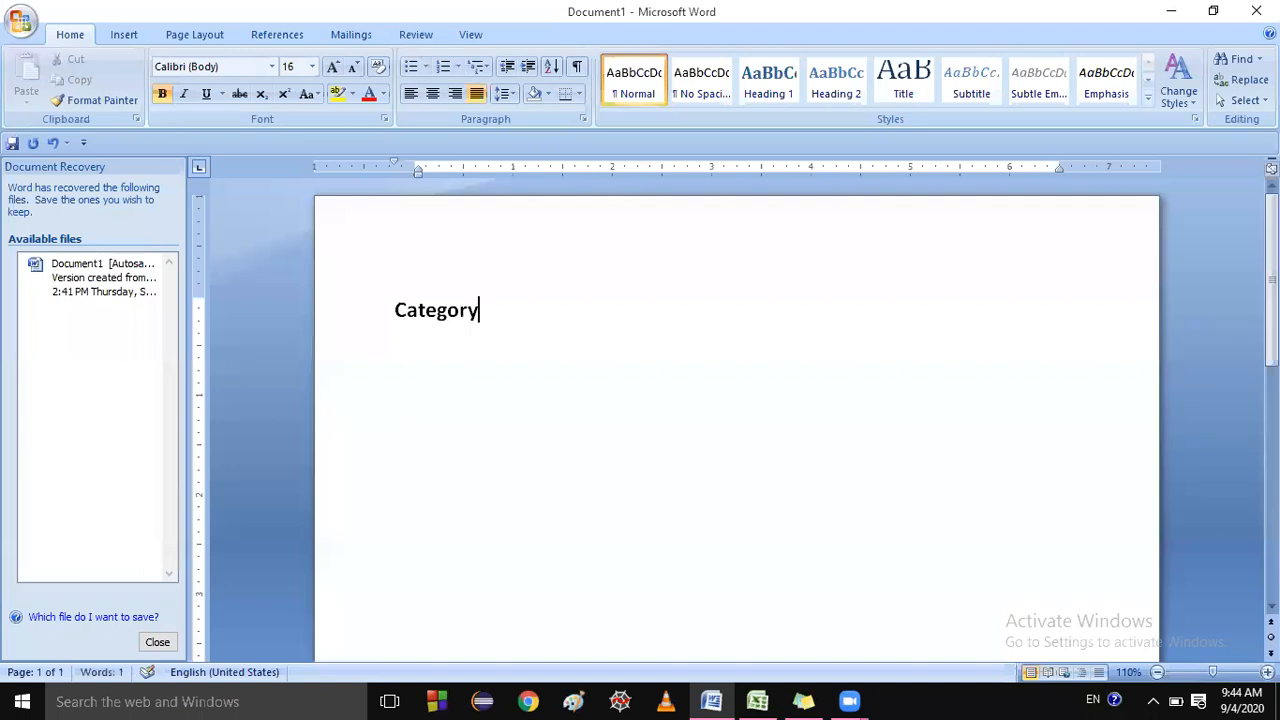
text( name:)
key(Return)
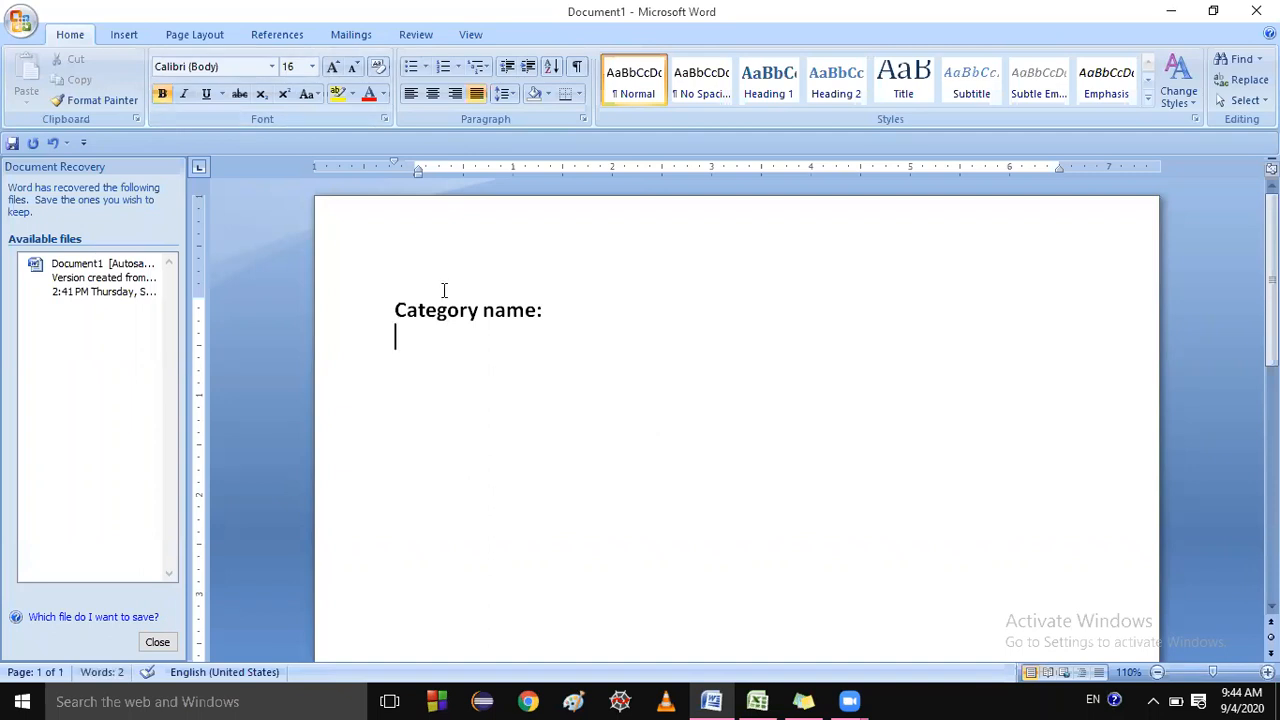
- Below the heading, write in non-bold text "Category names are the labels,which are displayed on the x-axis and y-axis."
click(162, 94)
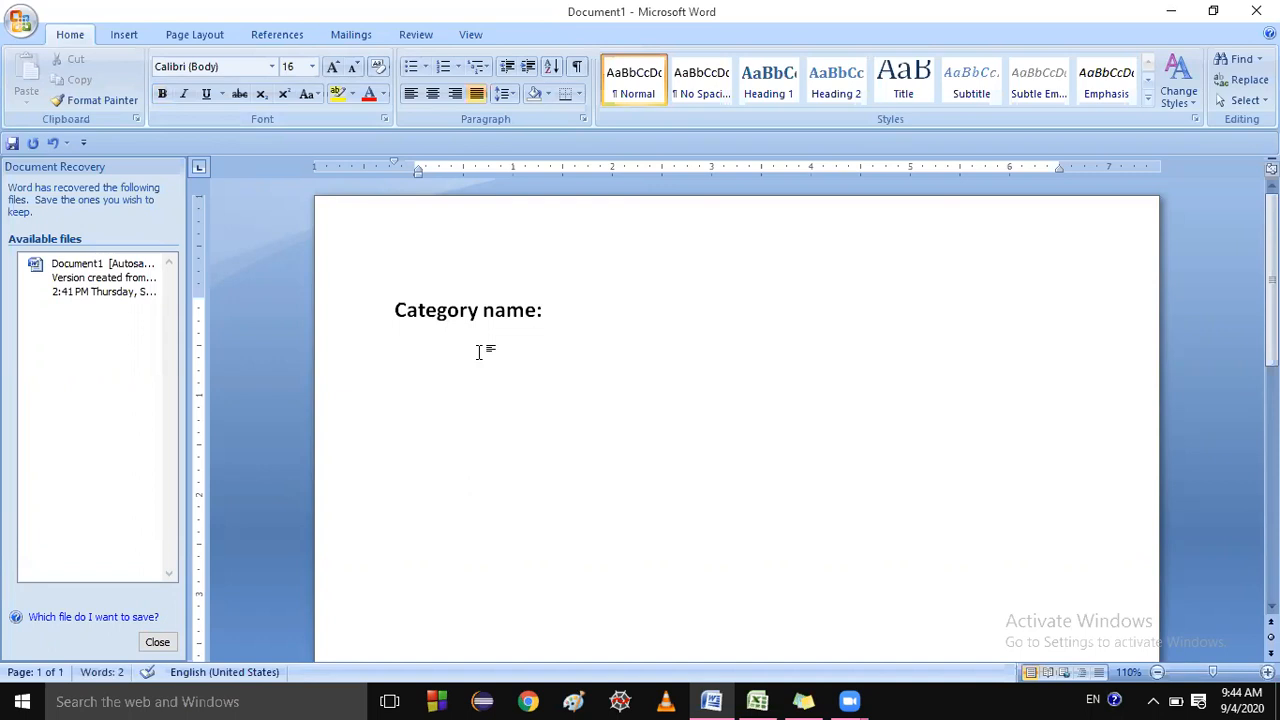
text(category an)
key(BackSpace)
key(BackSpace)
text(name)
key(BackSpace)
text(e)
key(BackSpace)
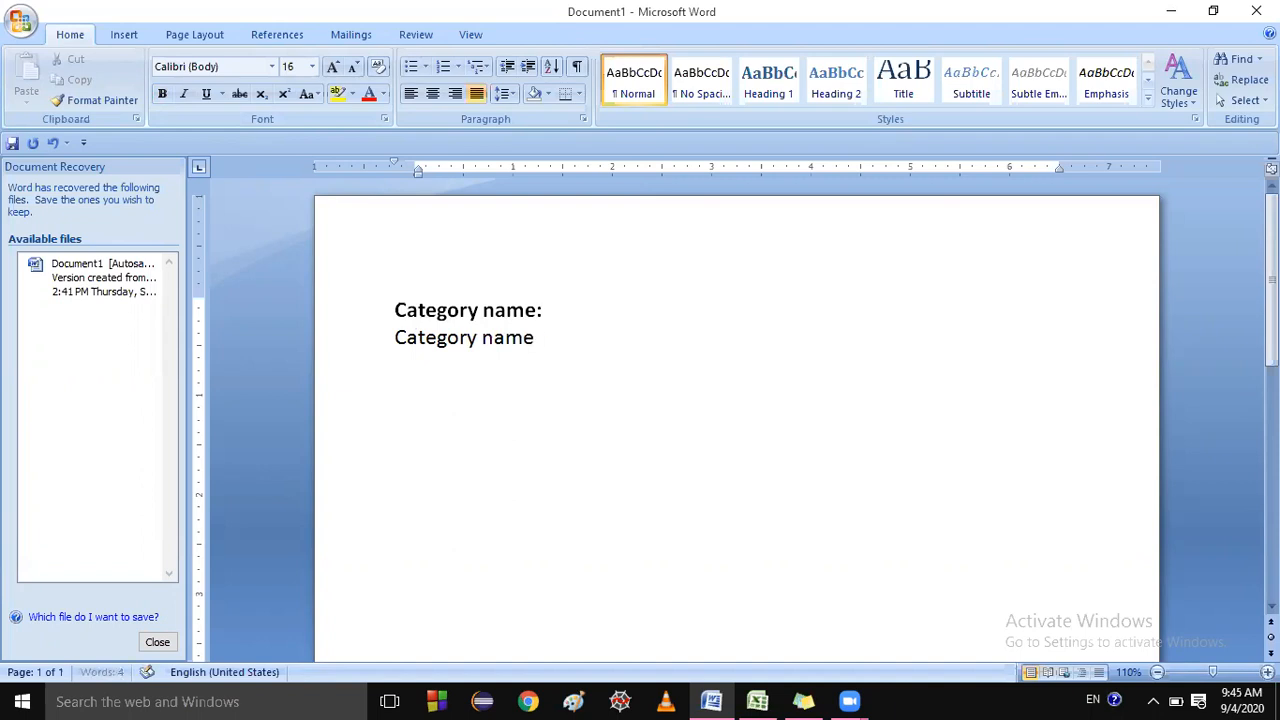
text(s are the labels,which are displayed  on the x-axis and y)
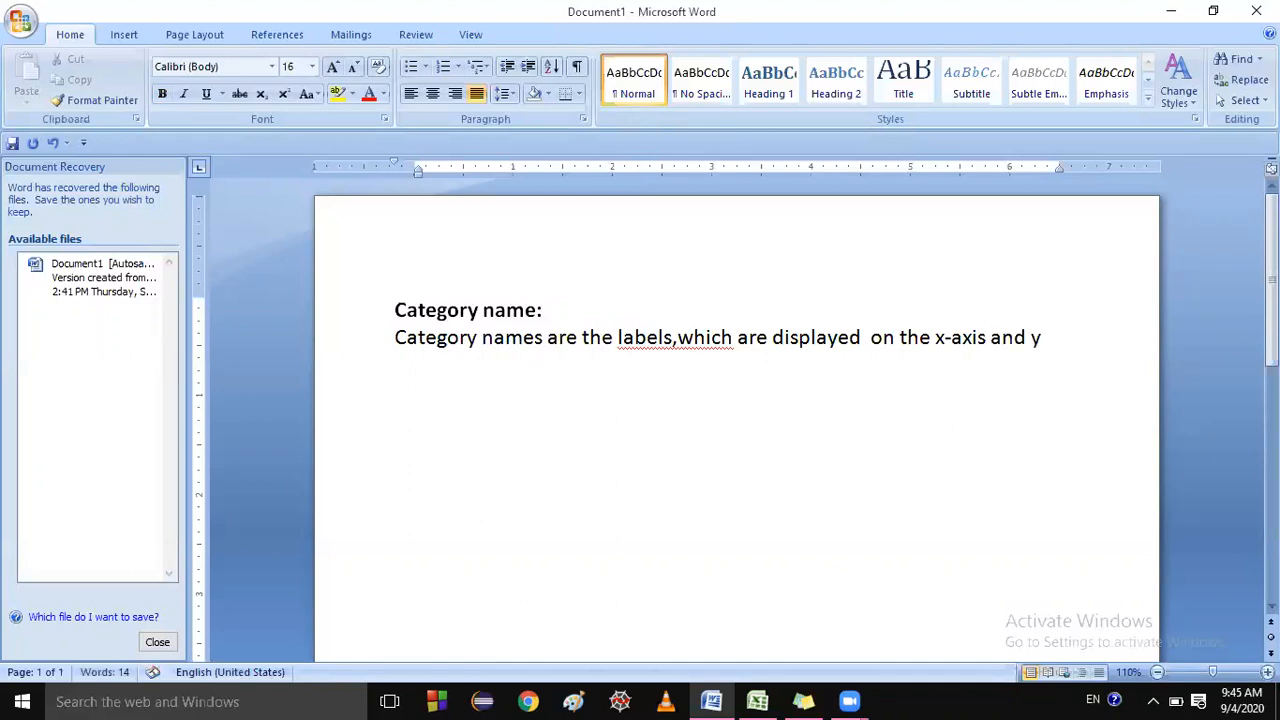
text(-axis.)
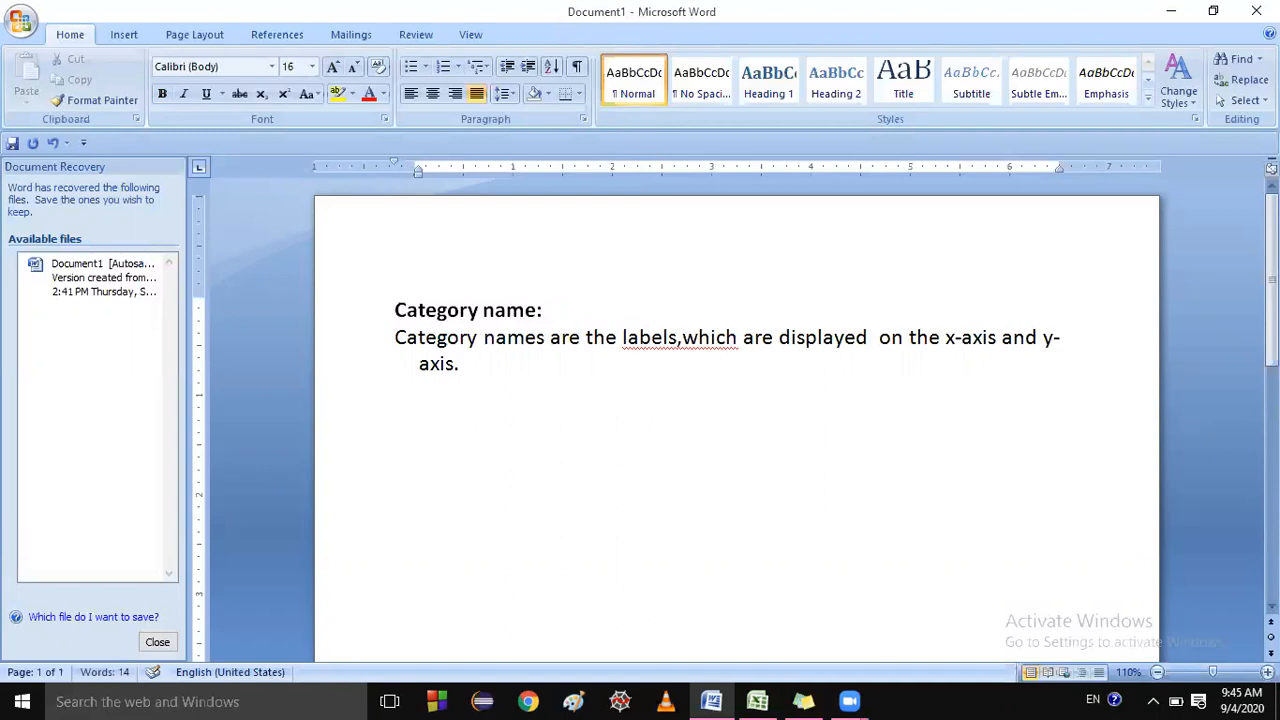
- Apply the suggested spacing corrections "labels, which" and "displayed on" in the category names definition
right_click(698, 338)
click(740, 362)
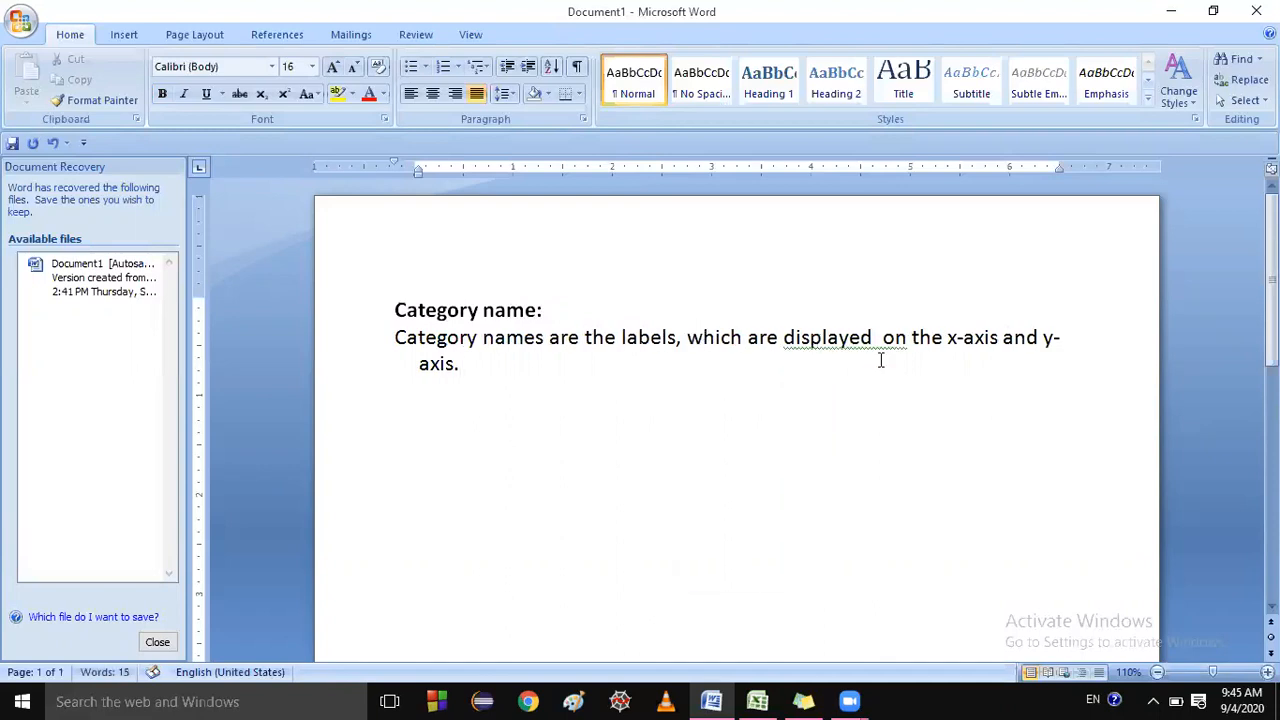
right_click(848, 340)
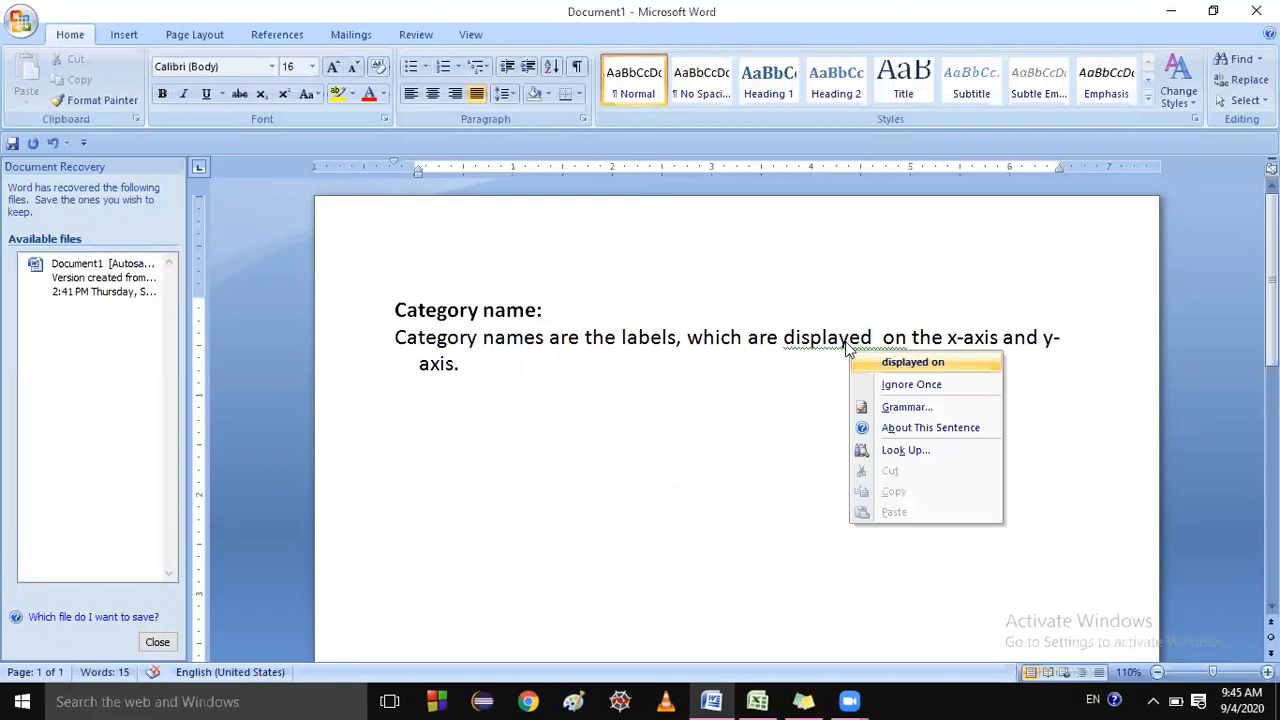
click(905, 363)
- On a new line below the definition, write "Plot Area:- plot area is a window within the chart area."
click(605, 367)
key(Return)
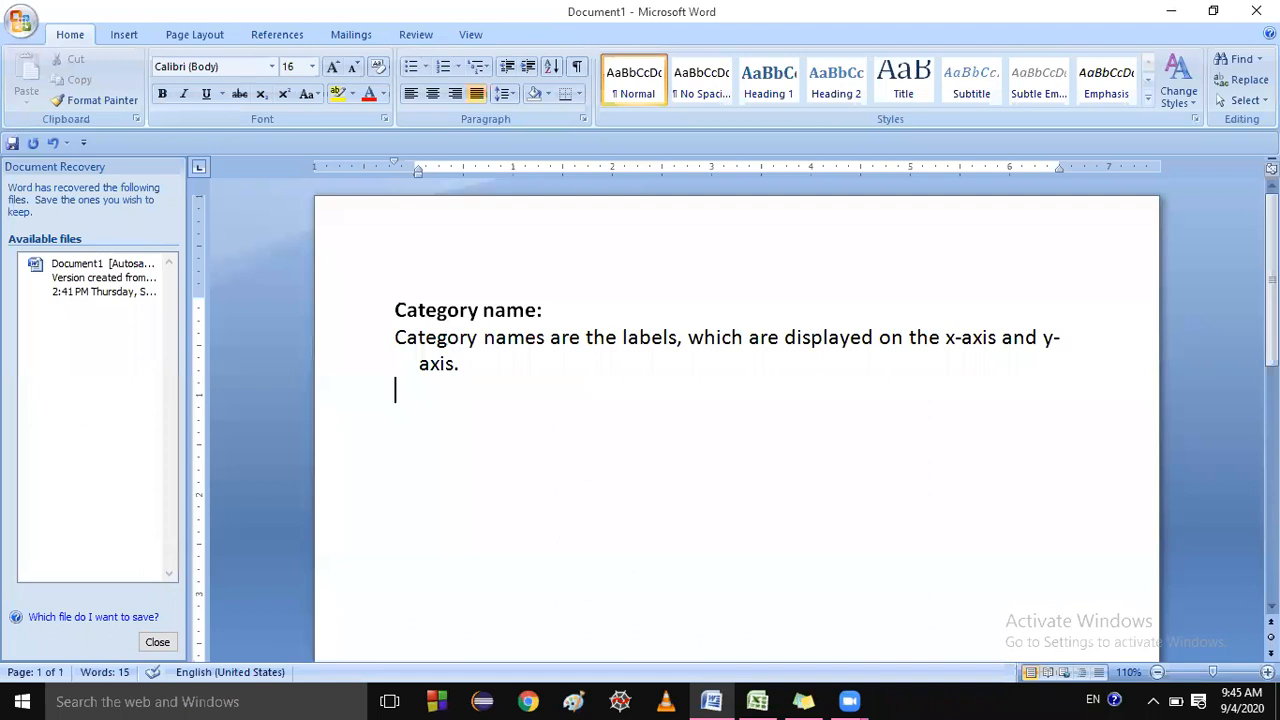
text(Plot Area)
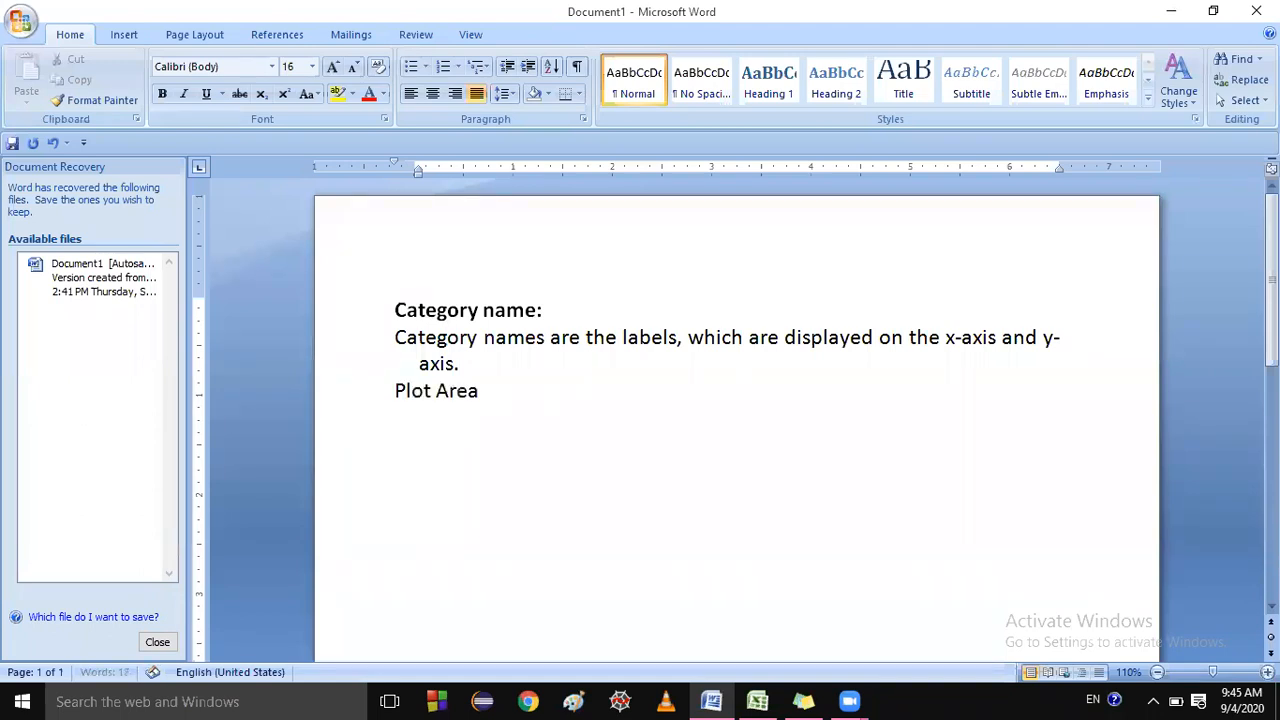
text(:- polo)
key(BackSpace)
text(t area)
key(BackSpace)
key(BackSpace)
key(BackSpace)
key(BackSpace)
key(BackSpace)
key(BackSpace)
key(BackSpace)
key(BackSpace)
text(lot area)
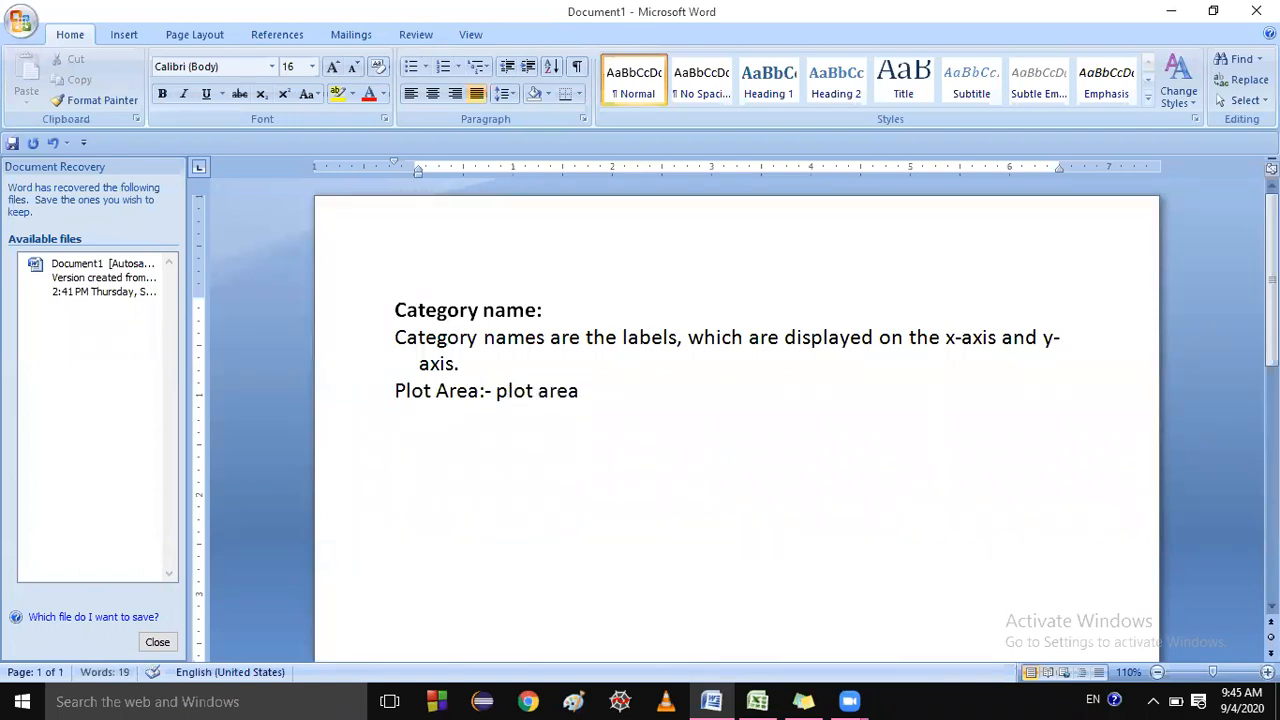
text( is a window within the chat)
key(BackSpace)
text(rt area. in)
key(BackSpace)
key(BackSpace)
- Complete the plot area definition with the sentence "It contains the actual chart itself."
text(o)
key(BackSpace)
text(it containns)
key(BackSpace)
key(BackSpace)
text(s the acut)
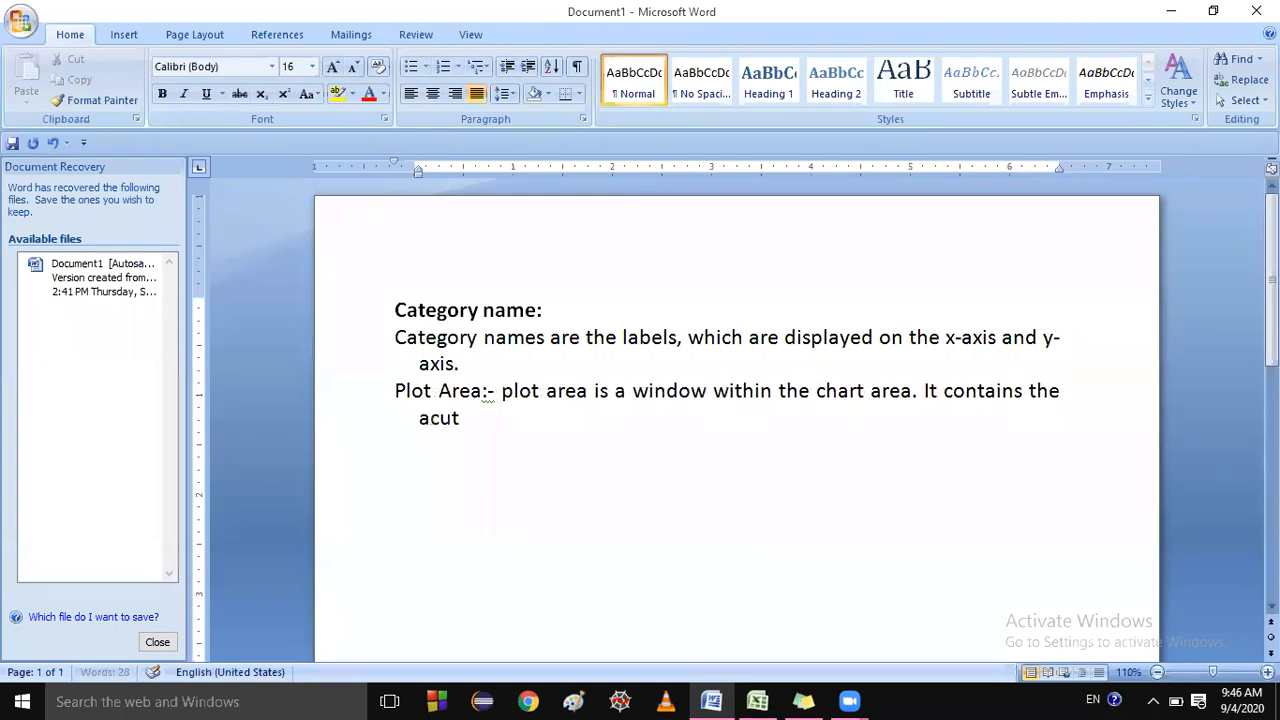
key(BackSpace)
key(BackSpace)
text(t)
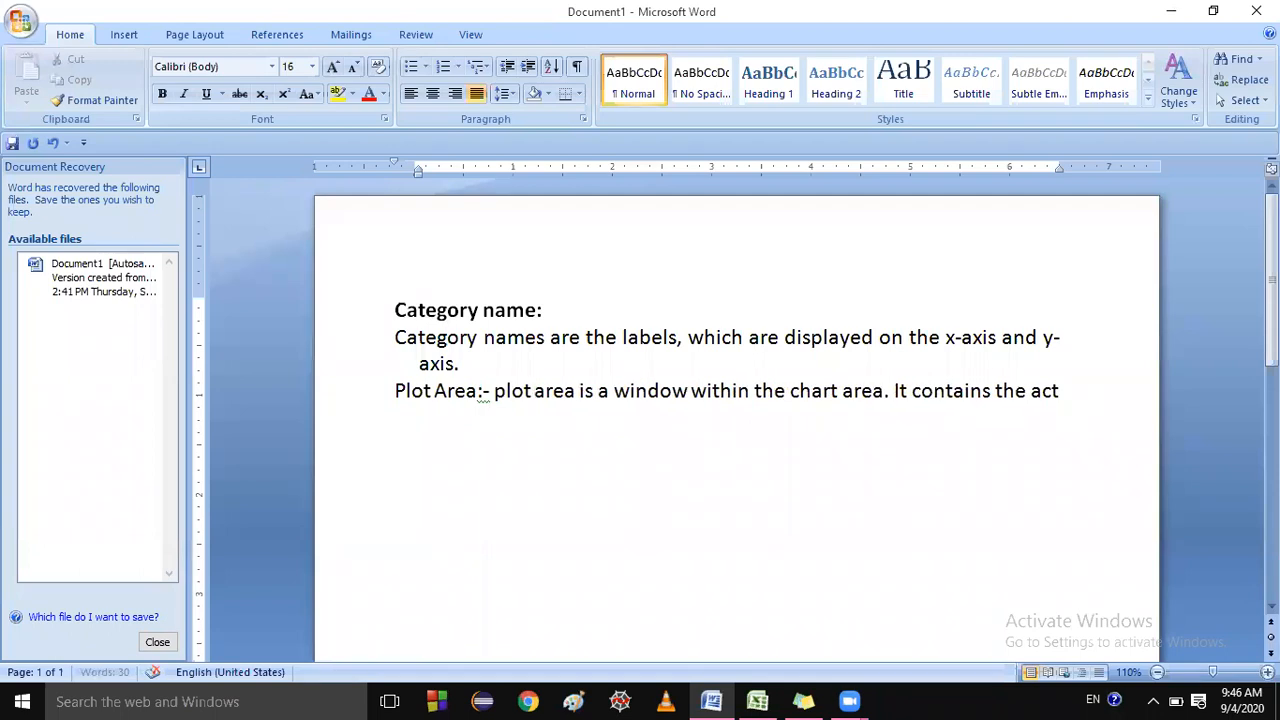
text(ura)
key(BackSpace)
key(BackSpace)
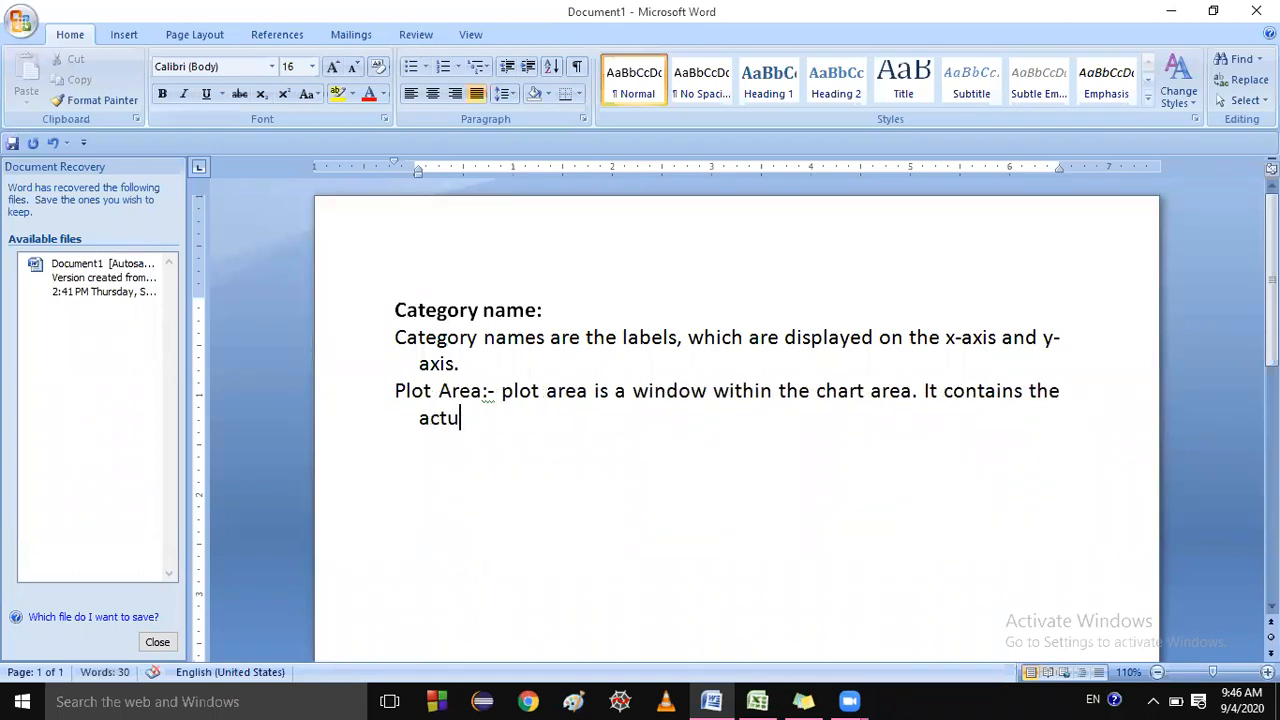
text(al chart in)
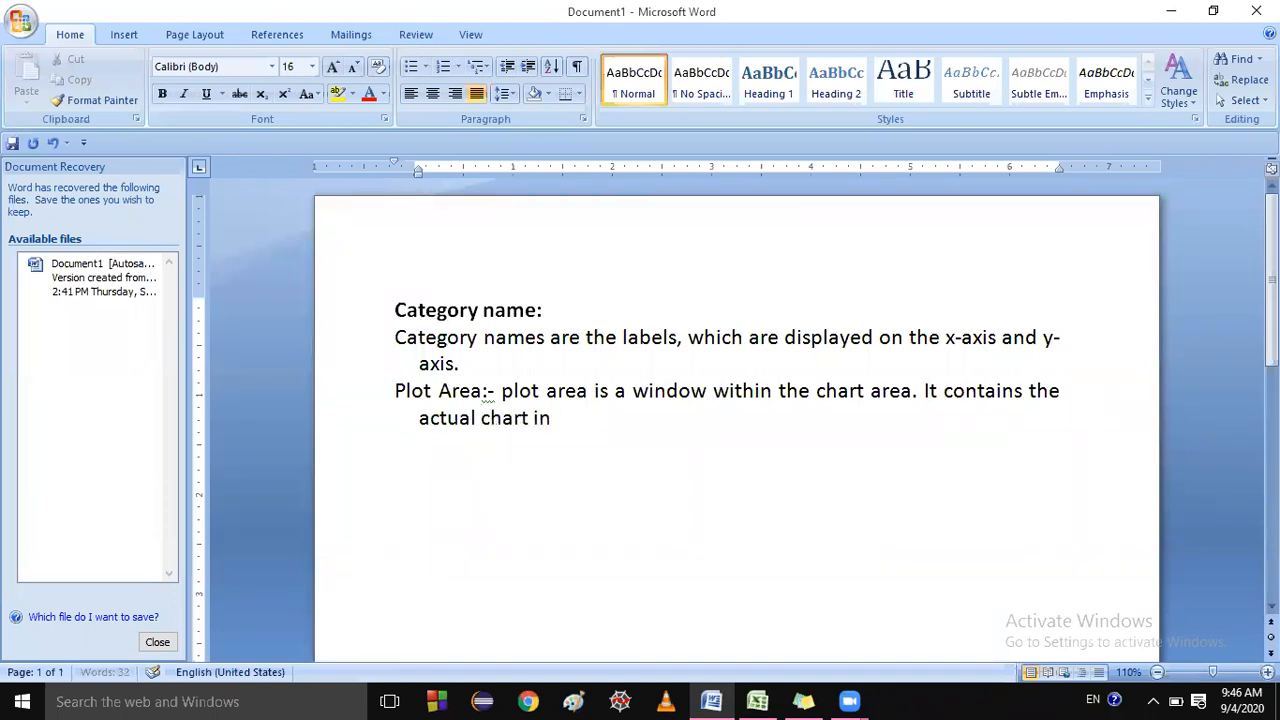
key(BackSpace)
text(tself.)
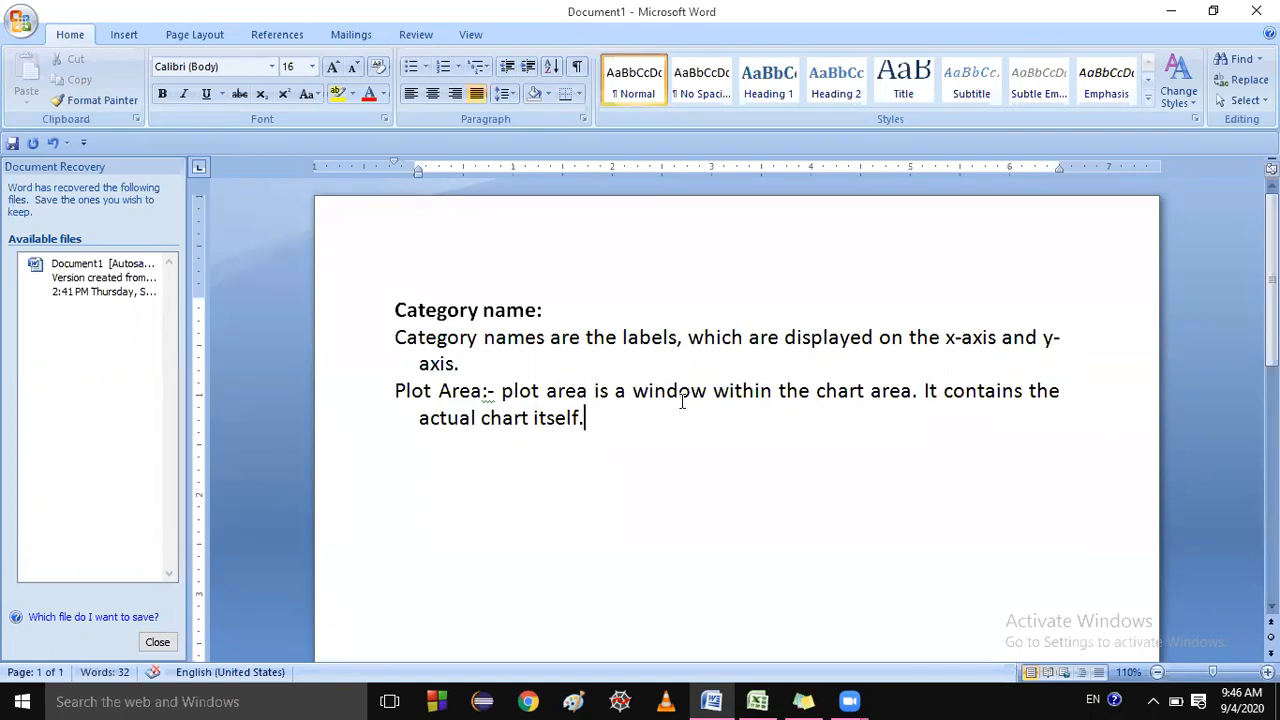
- Switch back to the Excel workbook, select the chart's plot area and examine the columns inside it
click(900, 393)
click(757, 700)
click(916, 414)
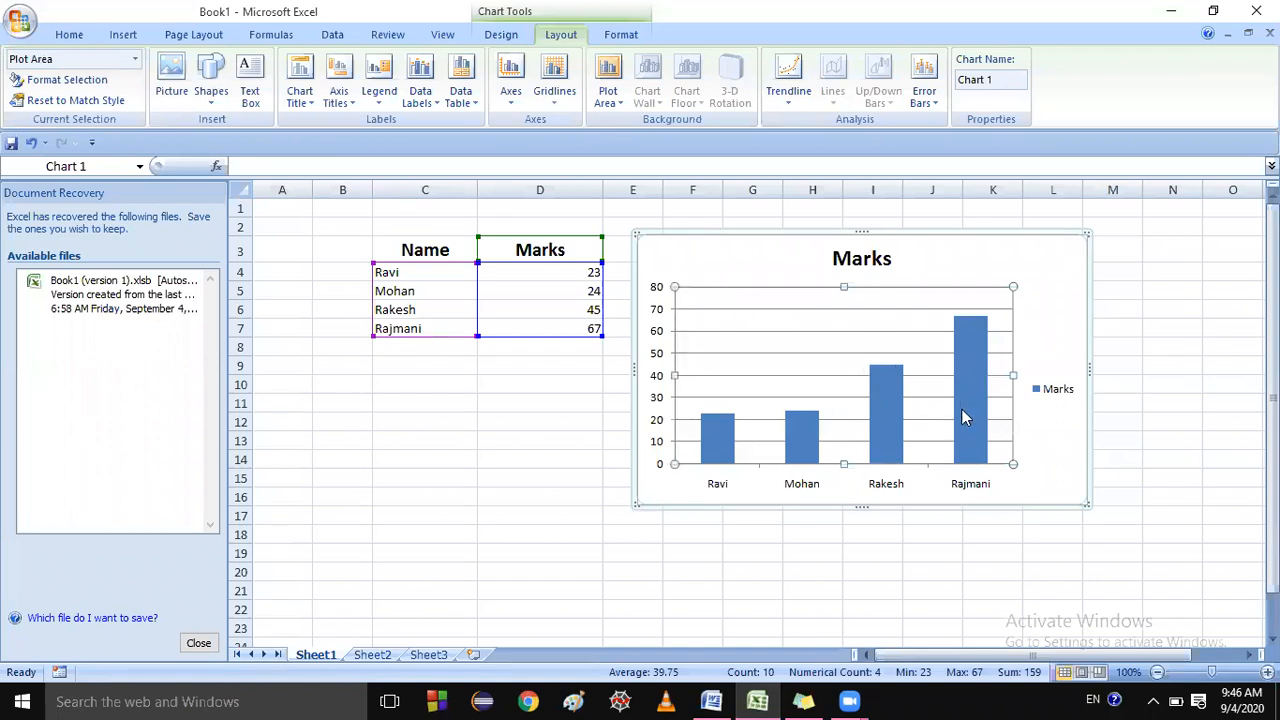
mouse_move(963, 416)
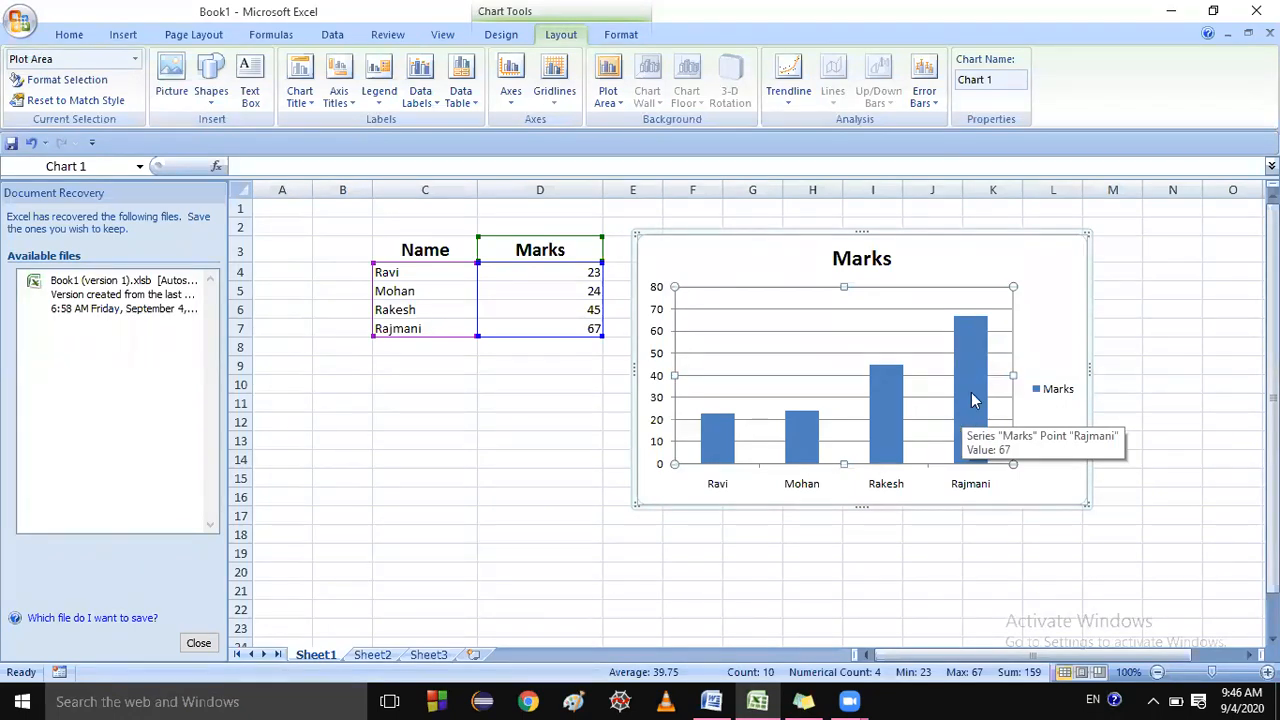
- Select the chart area and the plot area in turn to compare the regions they cover
click(1040, 258)
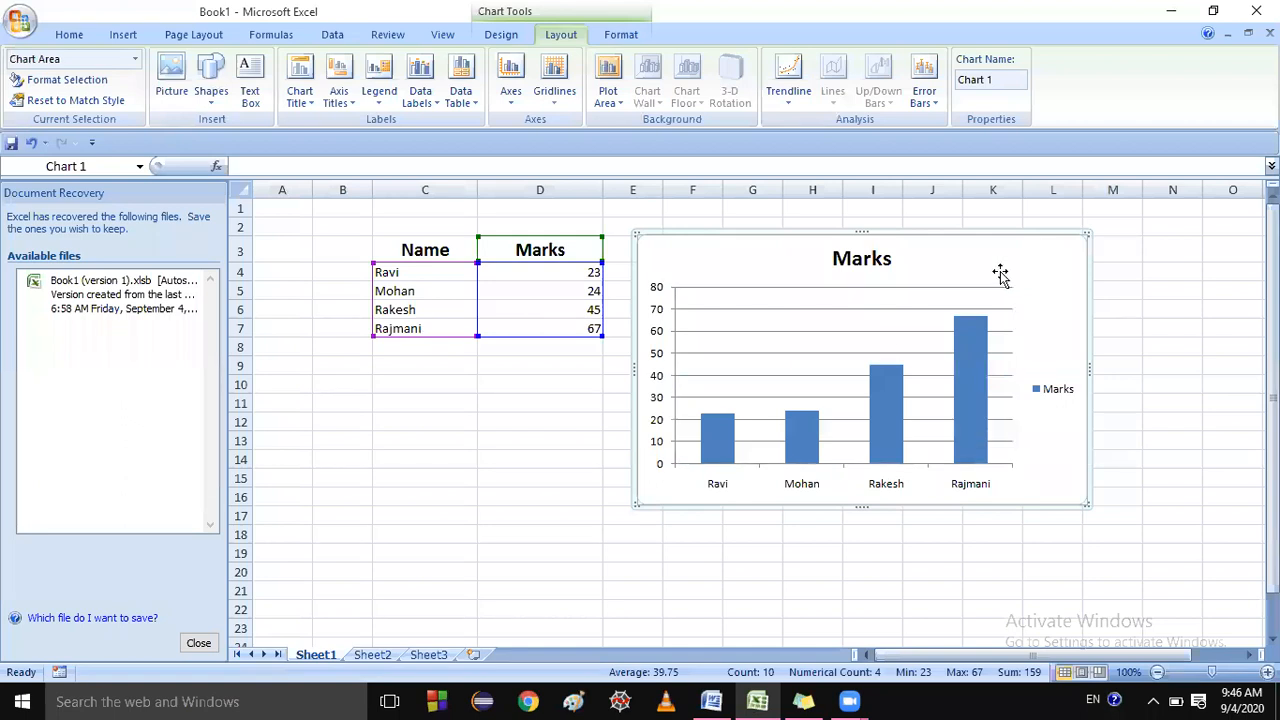
click(876, 342)
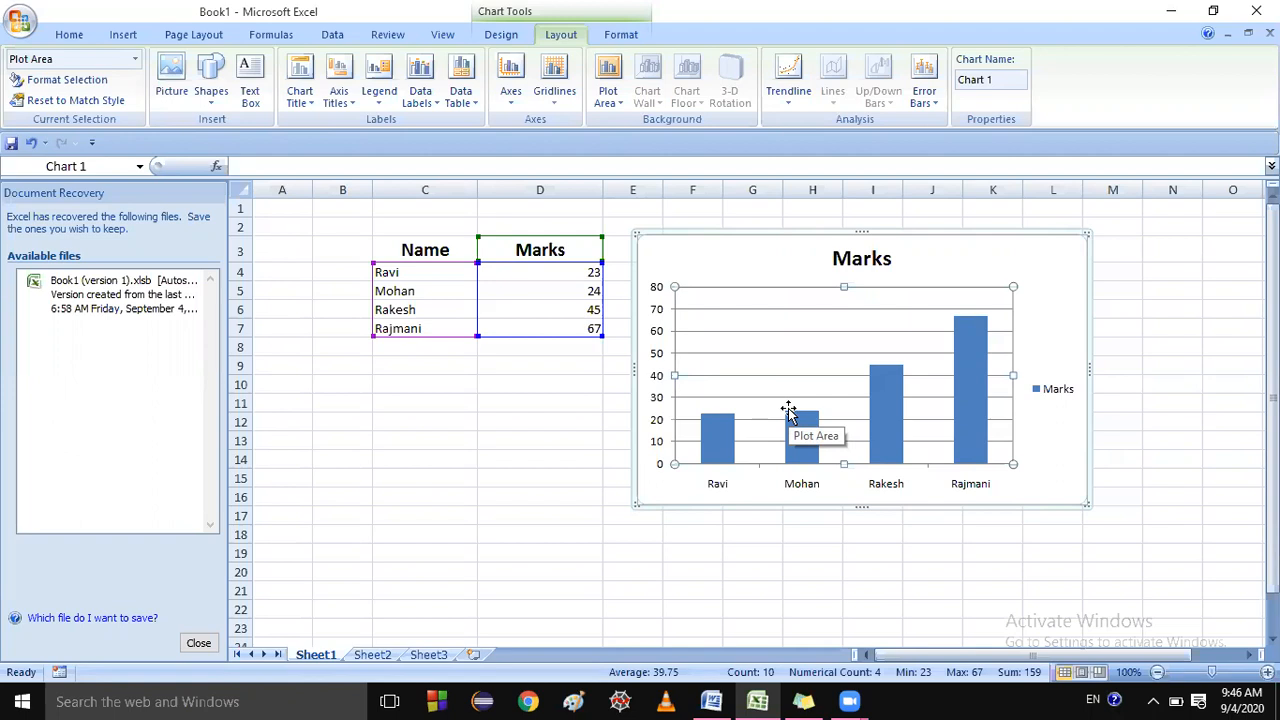
- Switch to the Word document and add the heading "Legend:-" on a new line below the plot area definition
click(763, 696)
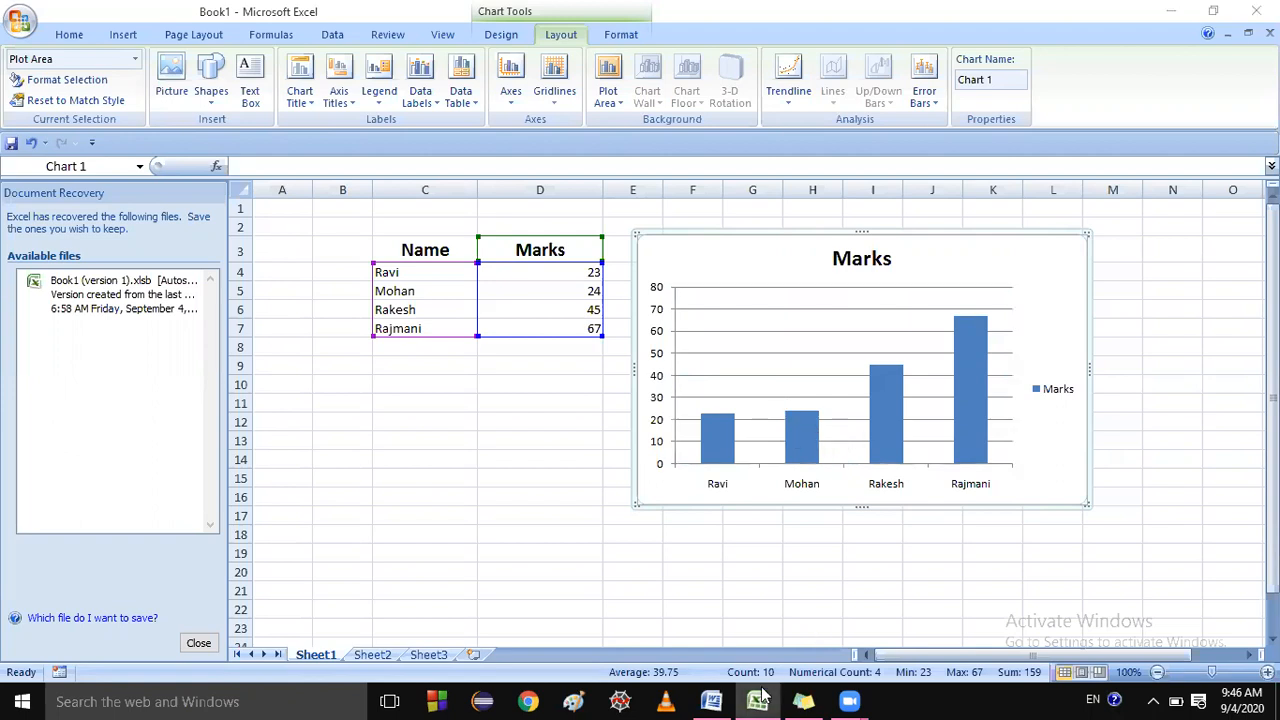
click(595, 420)
key(Return)
text(Lege)
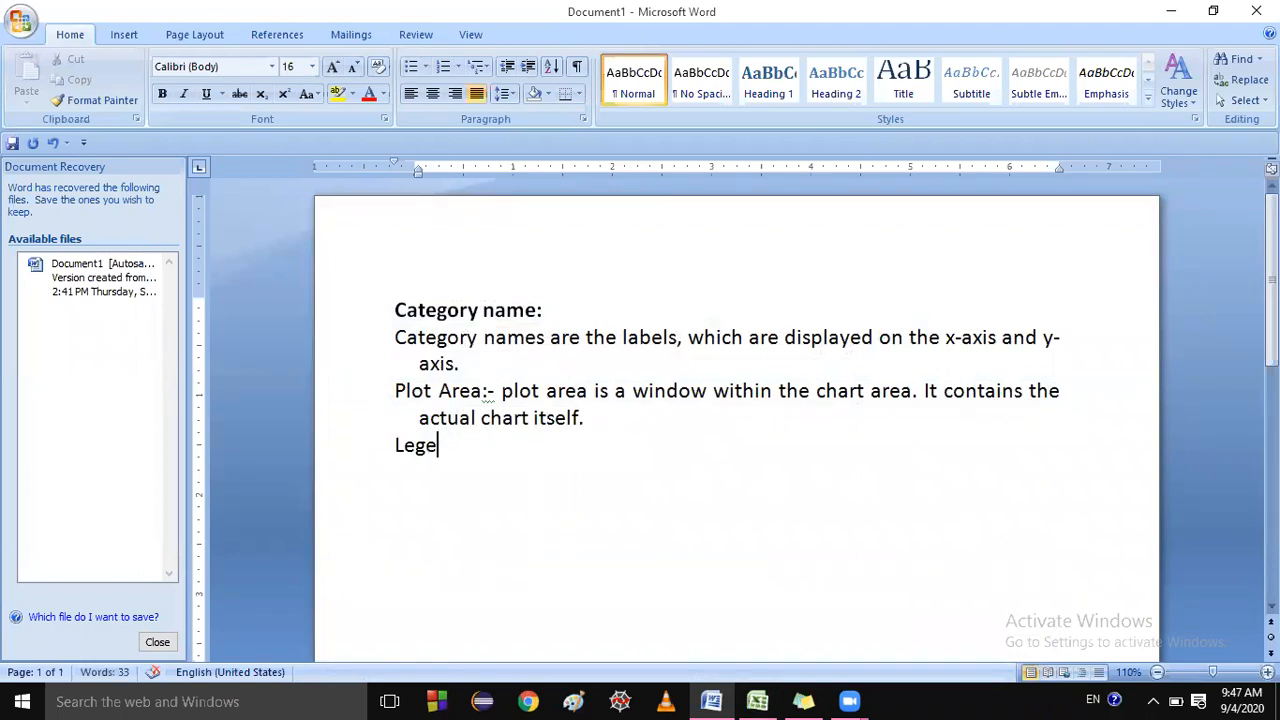
text(nd:-)
- Below the Legend heading, write "It depicts the colours,patterns or symbols assigned to the data series."
key(Return)
text(If)
key(BackSpace)
text(t depicts the colours)
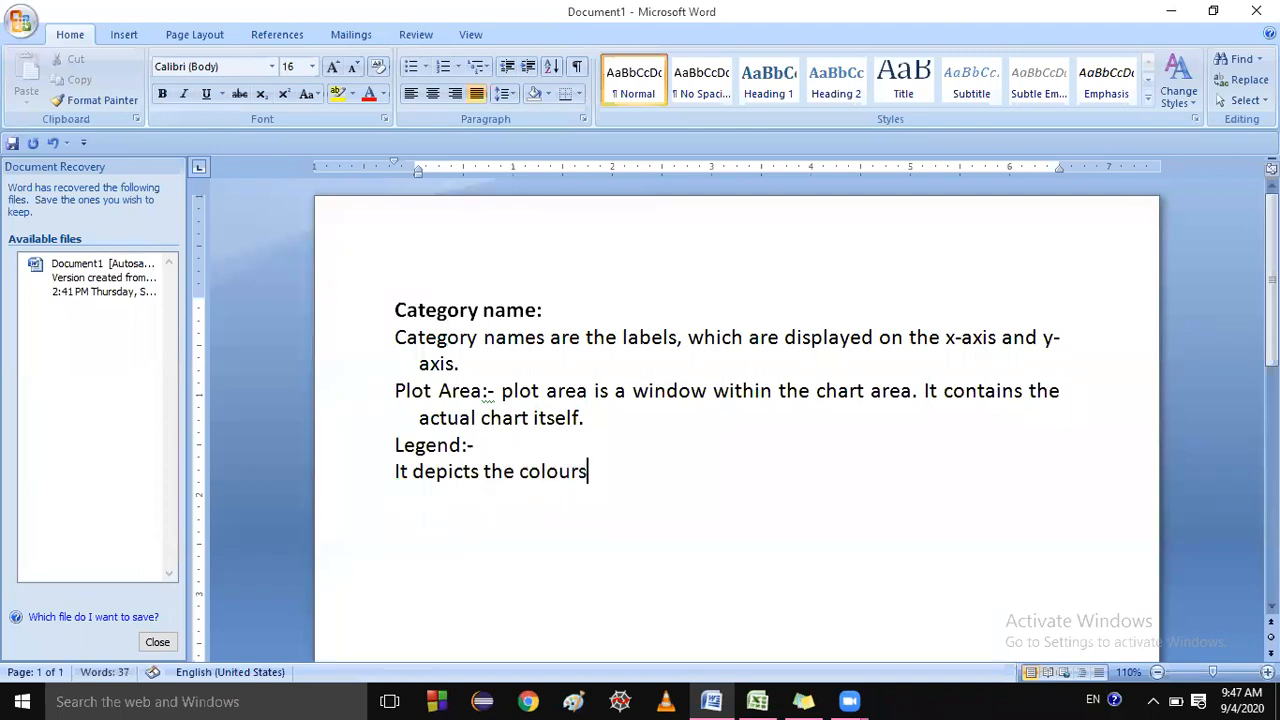
text(,patterns)
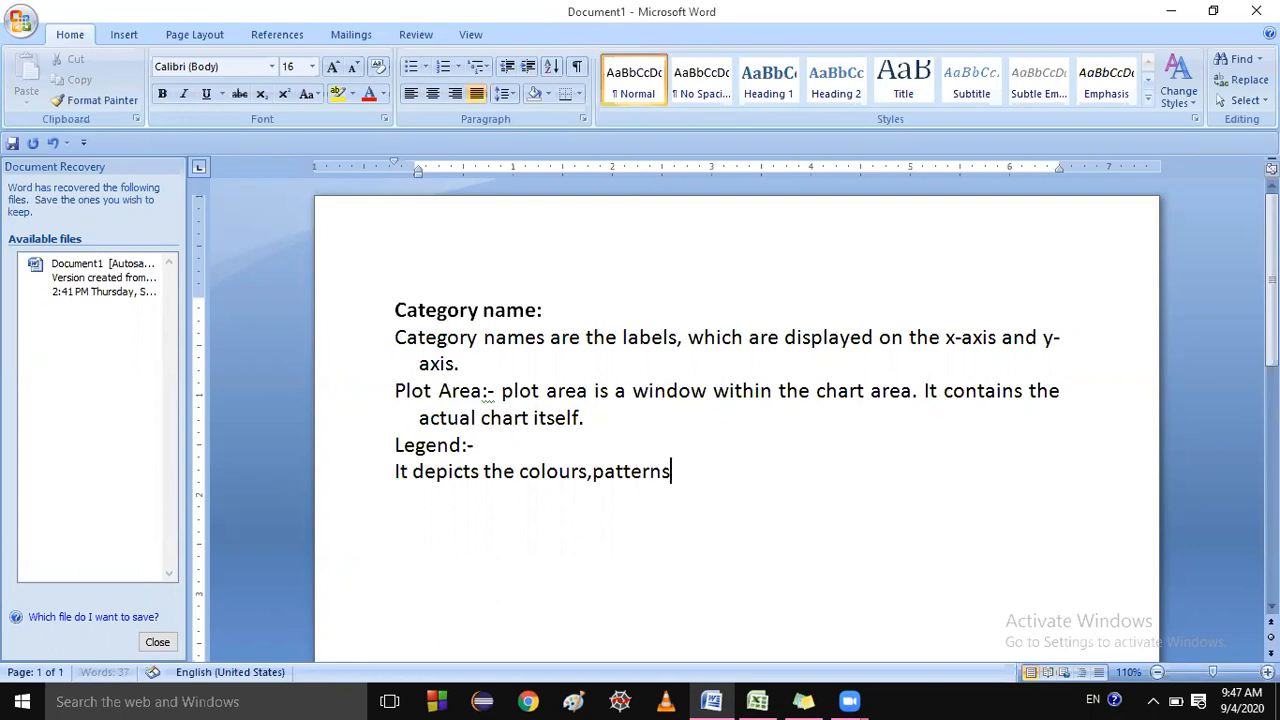
text( or symbols)
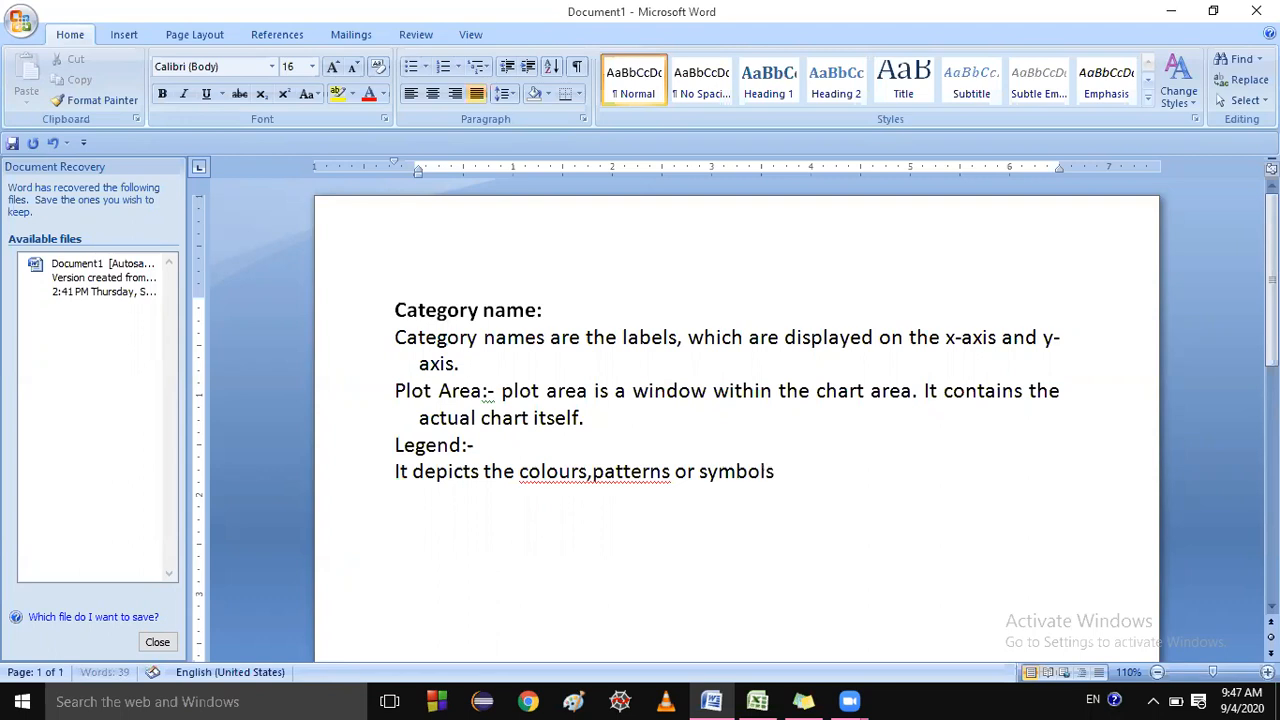
text( assigned to the data series.)
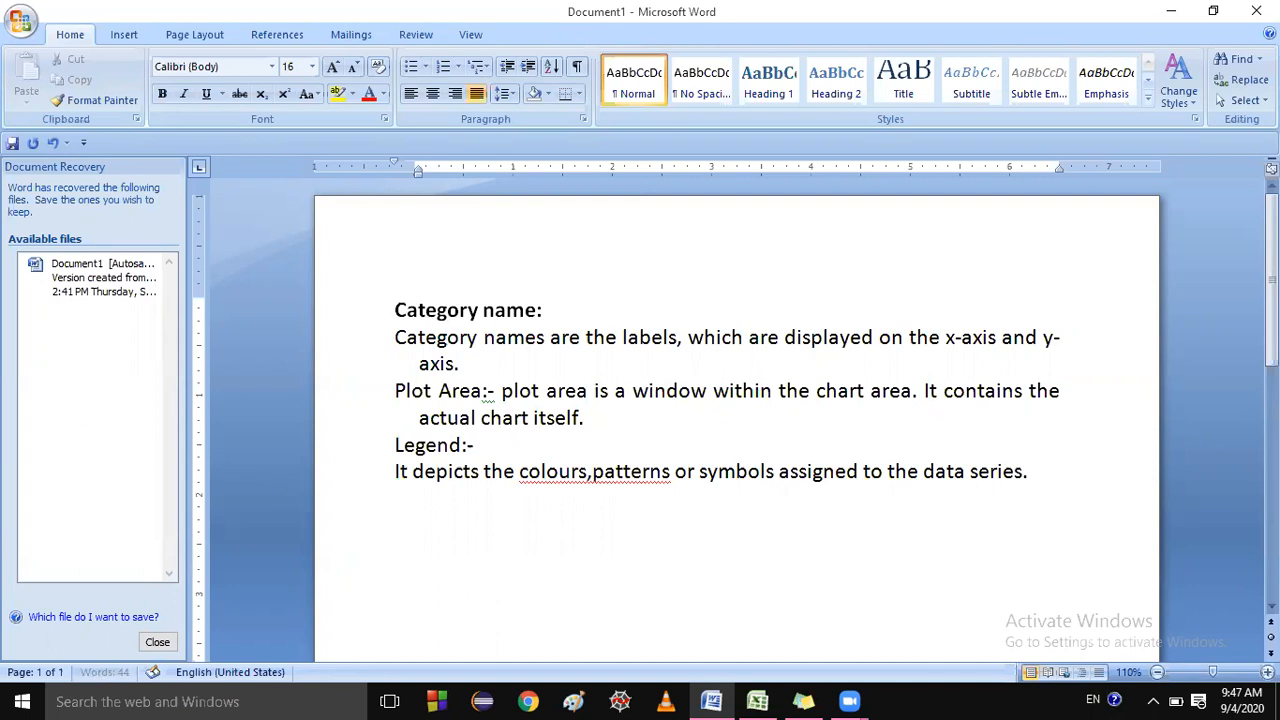
- In the legend definition, add a space between "colours," and "patterns" and replace "colours" with the suggested spelling "colors"
right_click(592, 471)
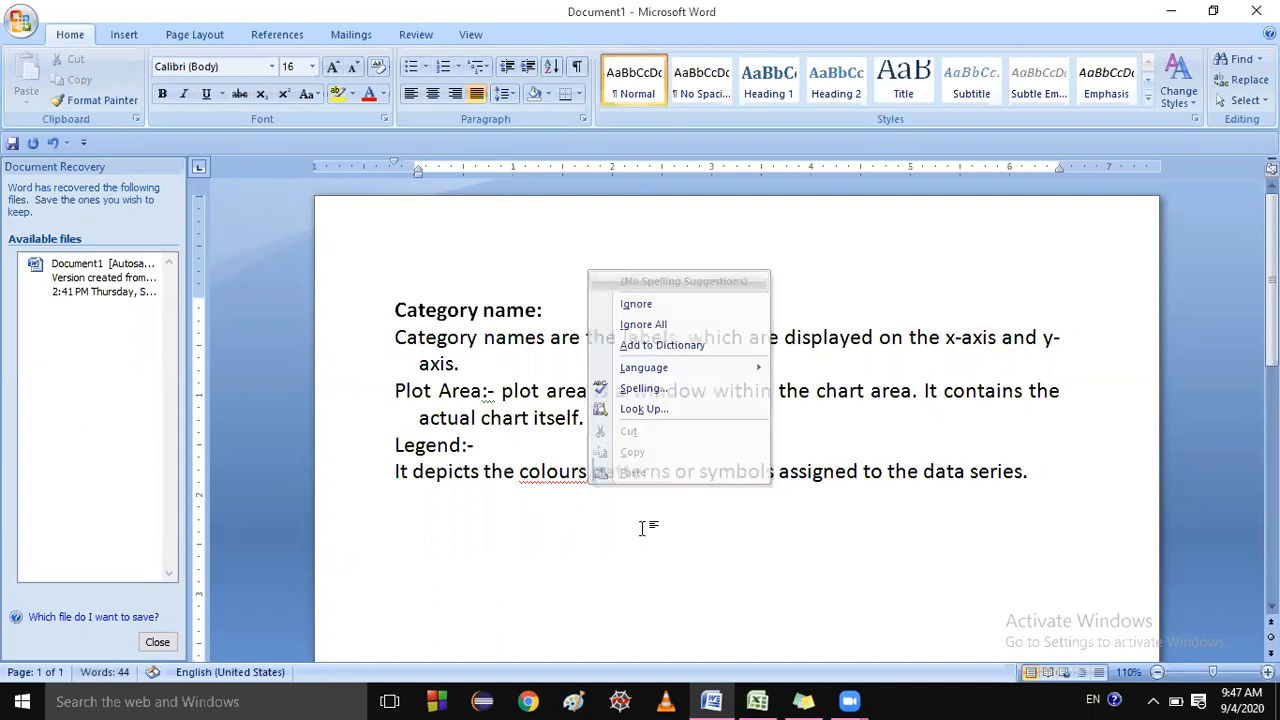
key(Escape)
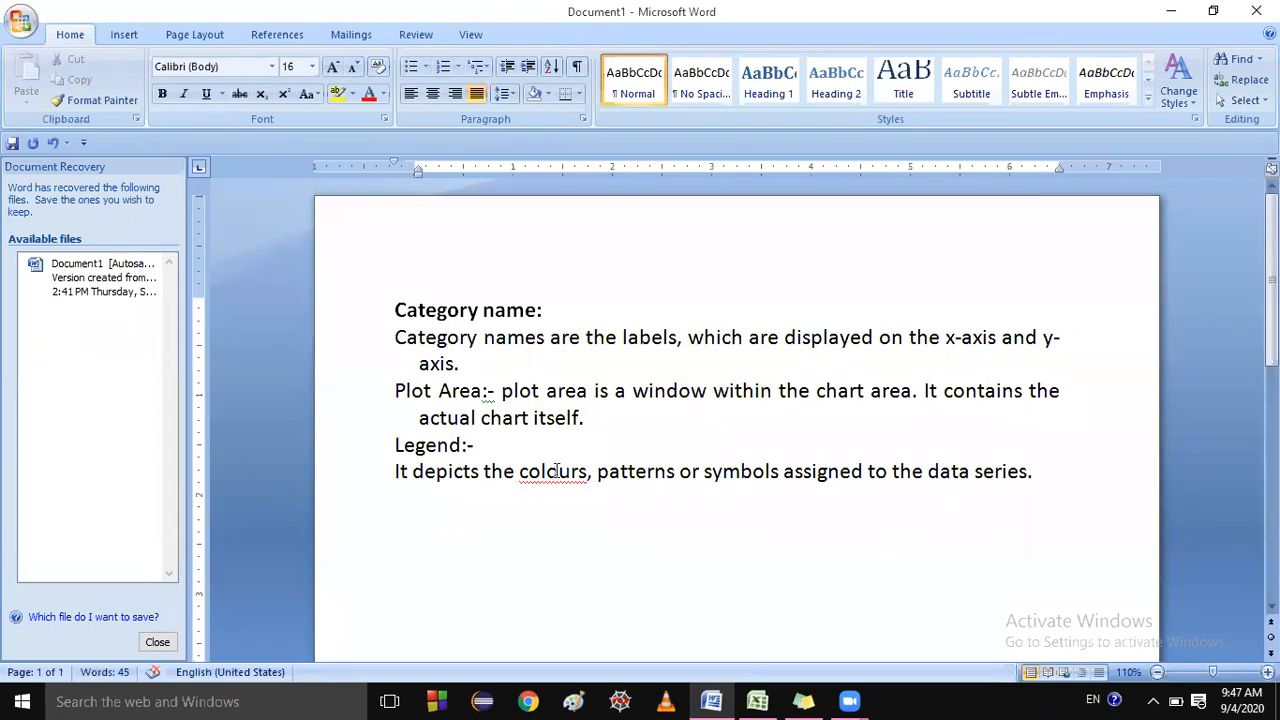
right_click(557, 474)
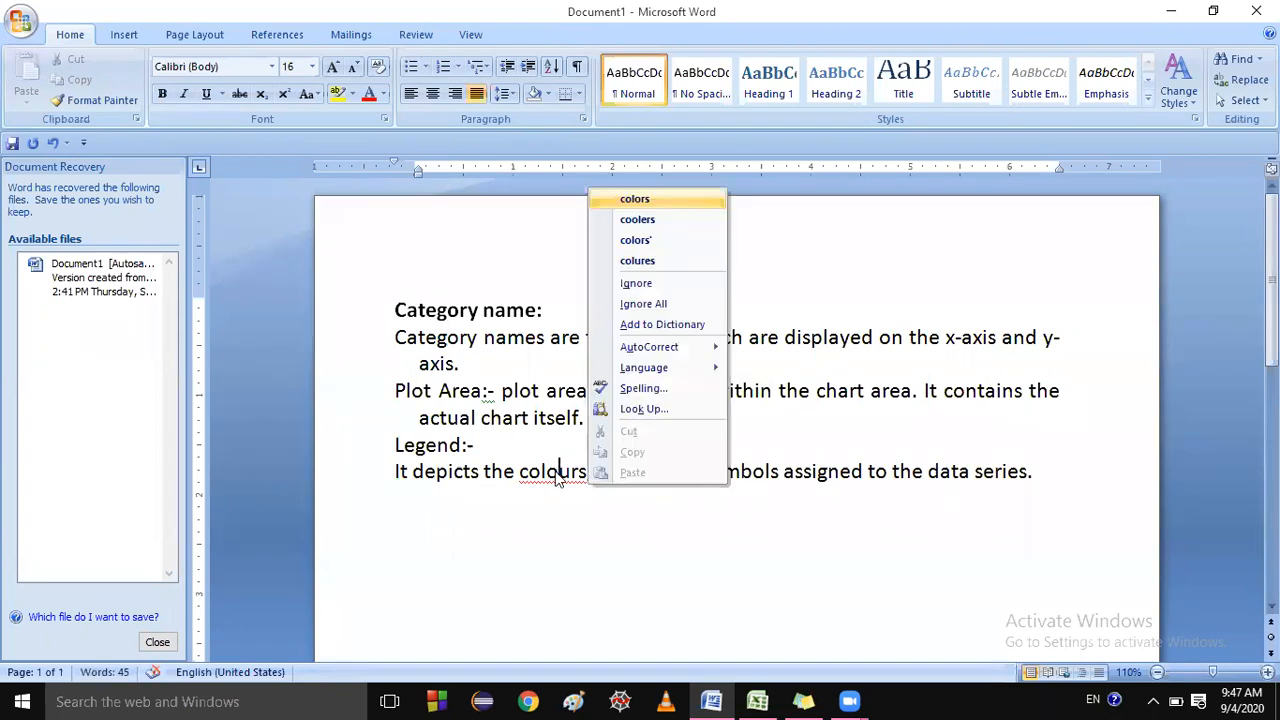
key(Return)
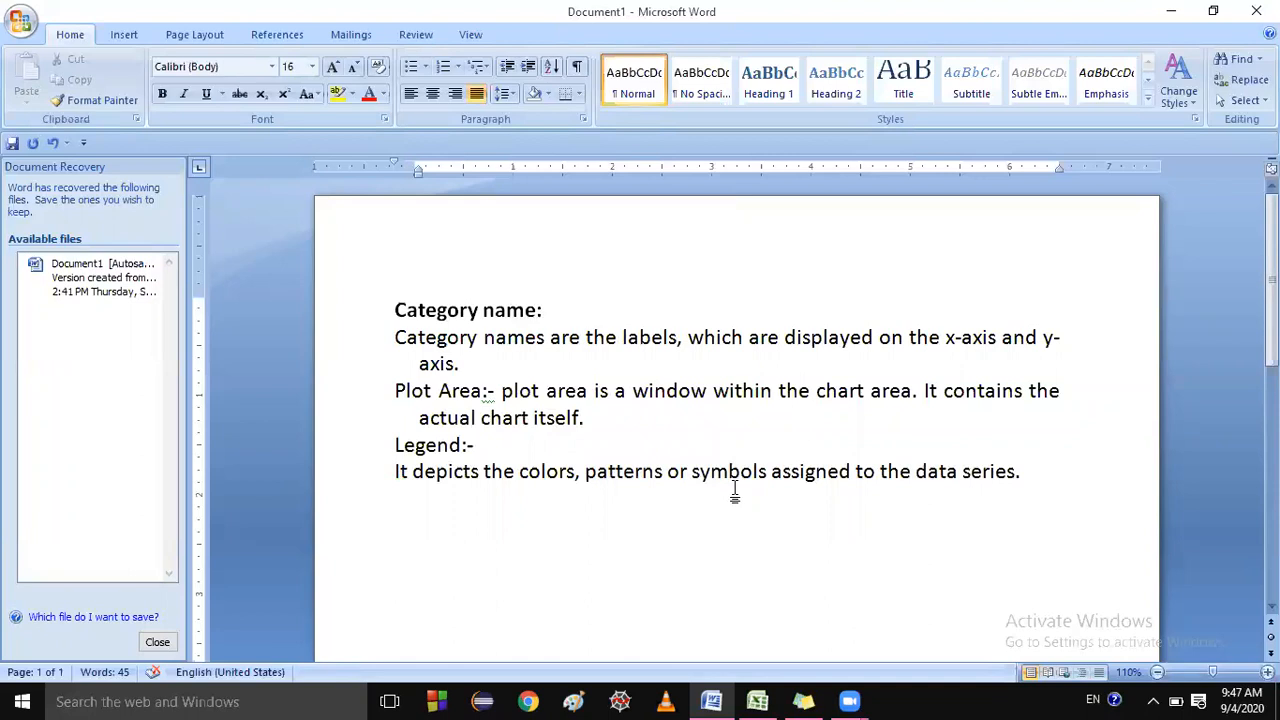
- Highlight the word "assigned" in the legend definition, and examine the chart's Marks legend and its entry in the Excel workbook
double_click(825, 478)
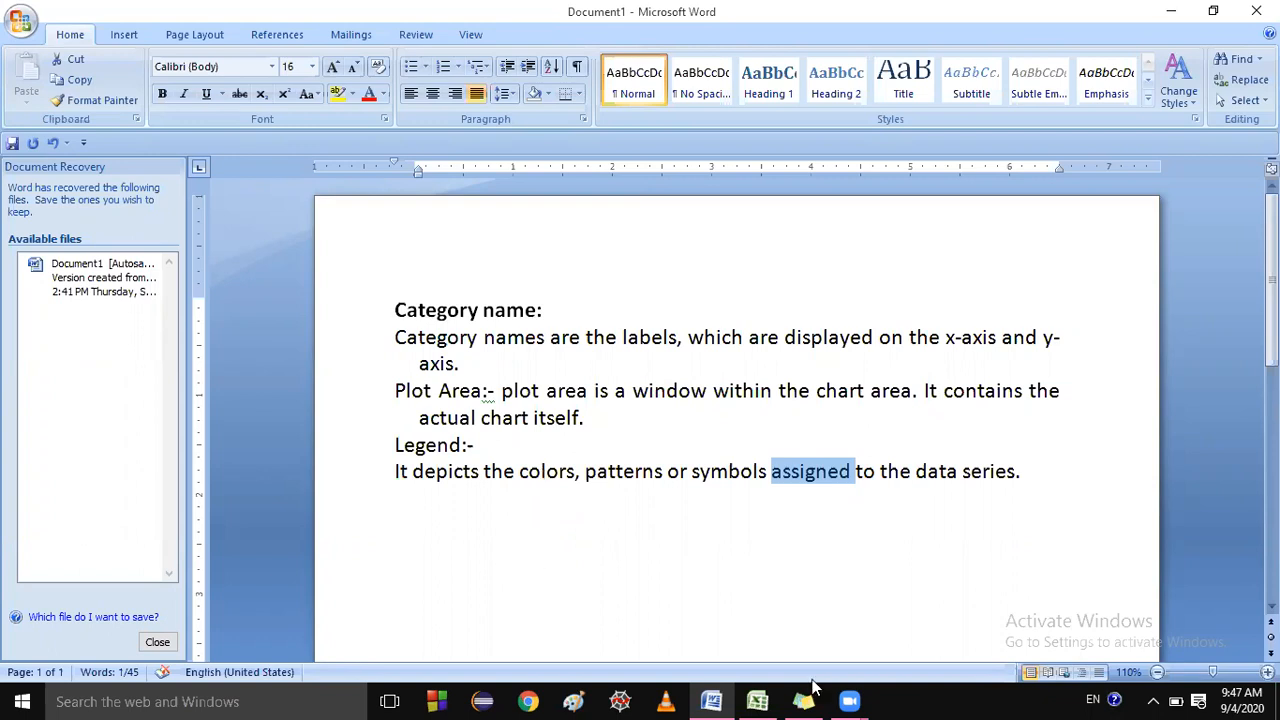
click(762, 700)
click(1052, 392)
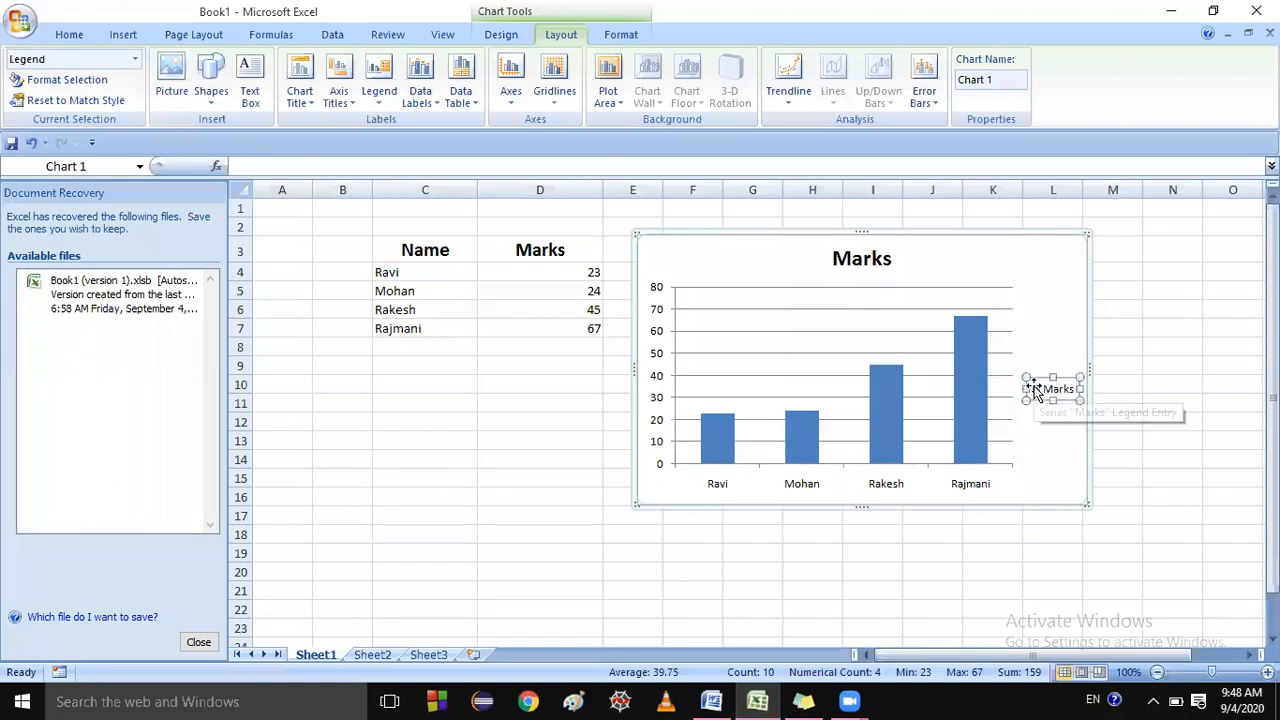
click(1040, 390)
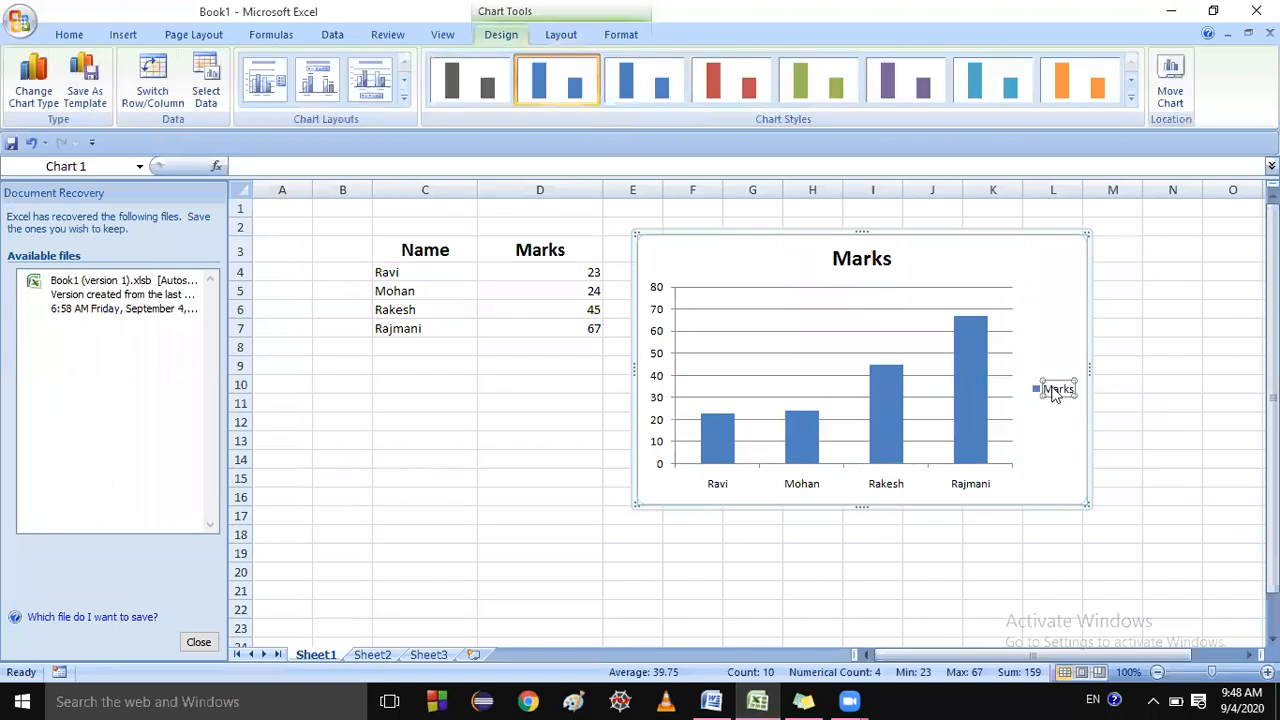
click(1051, 420)
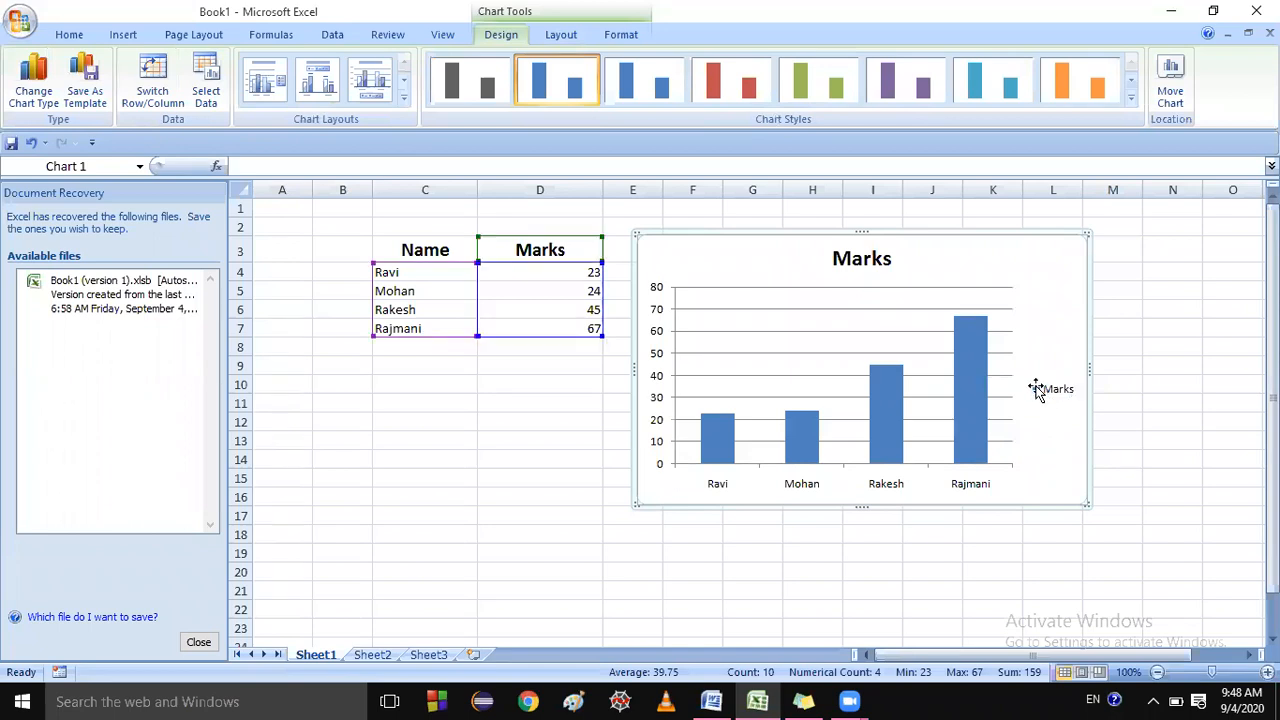
click(1038, 392)
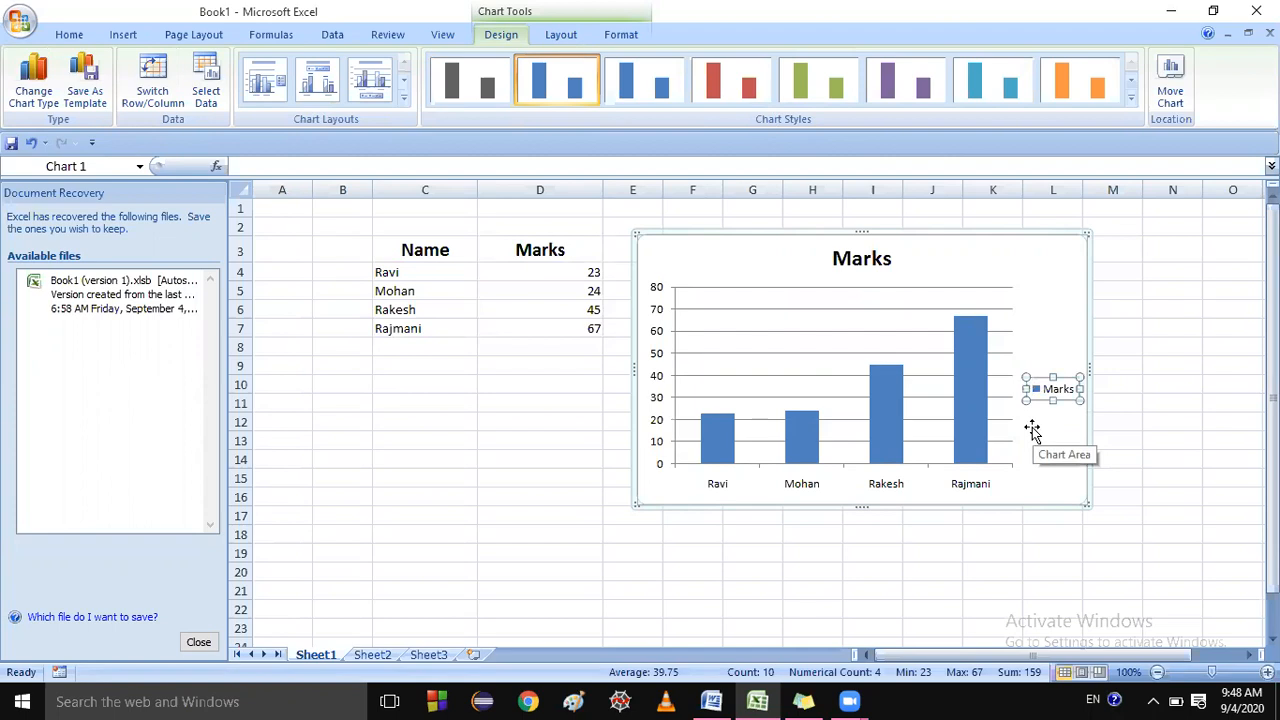
- Return to the Word document and reread the legend definition
click(759, 700)
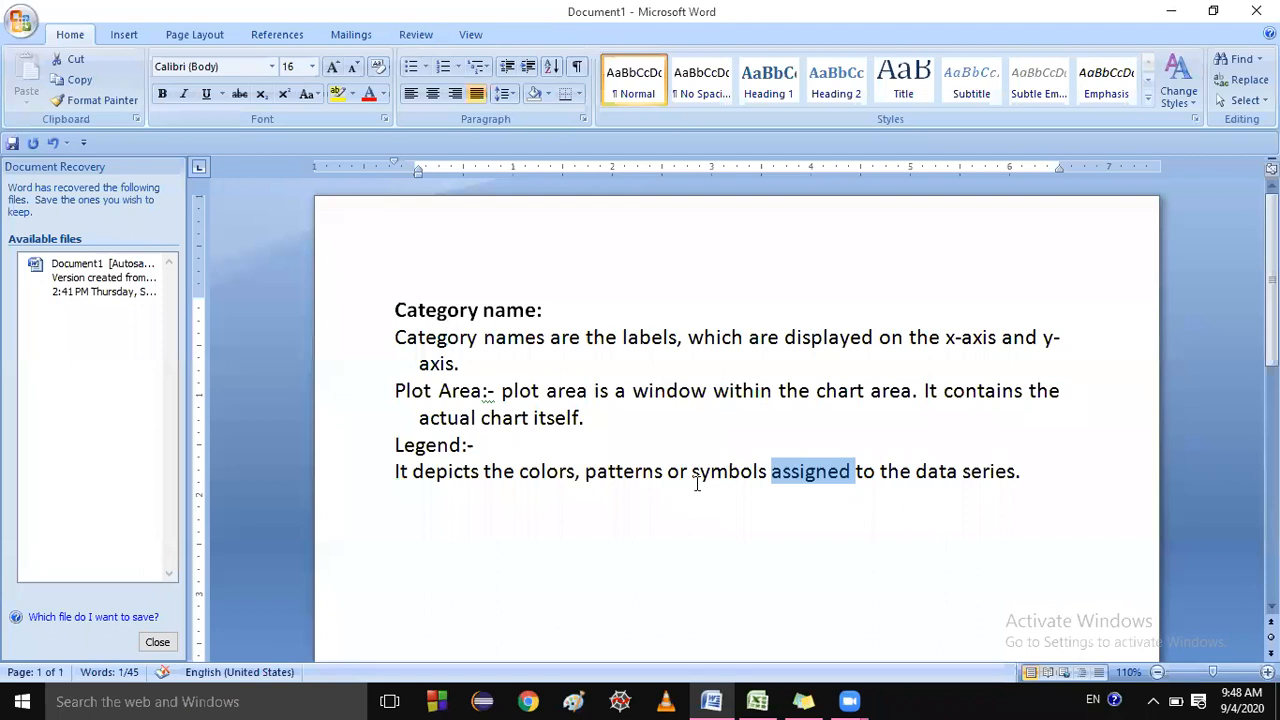
click(711, 700)
click(711, 700)
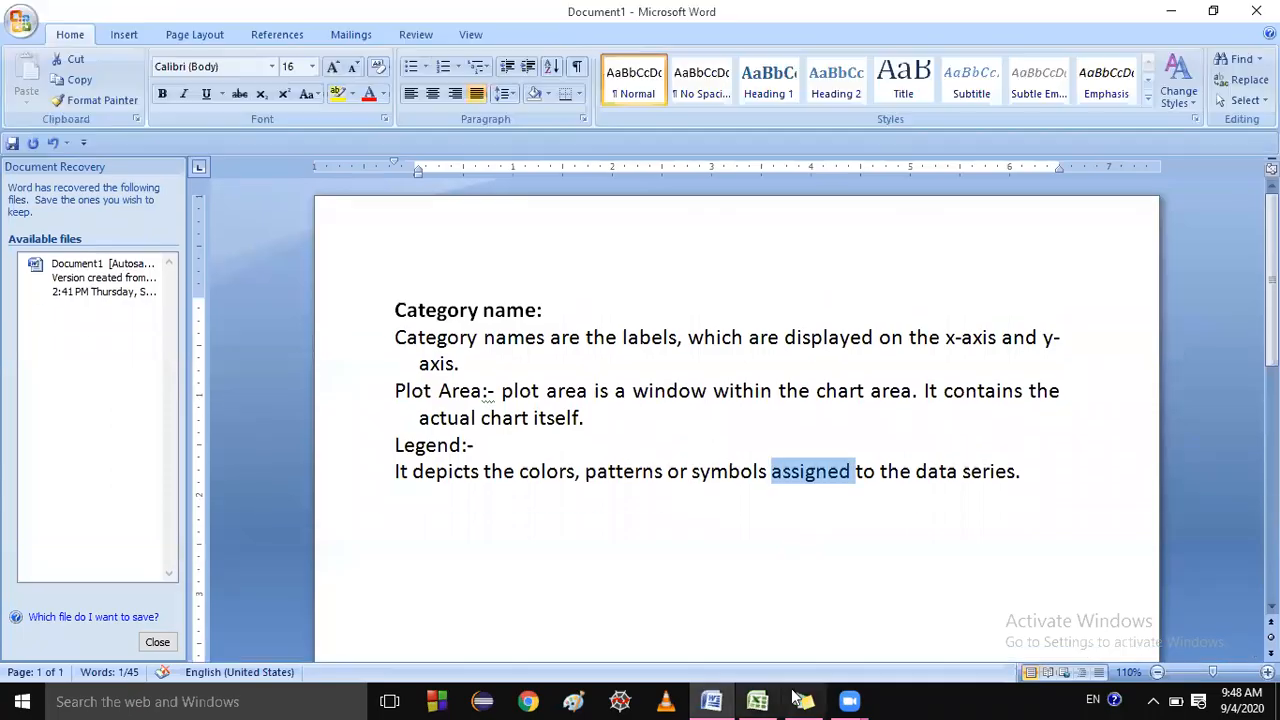
click(757, 700)
click(760, 700)
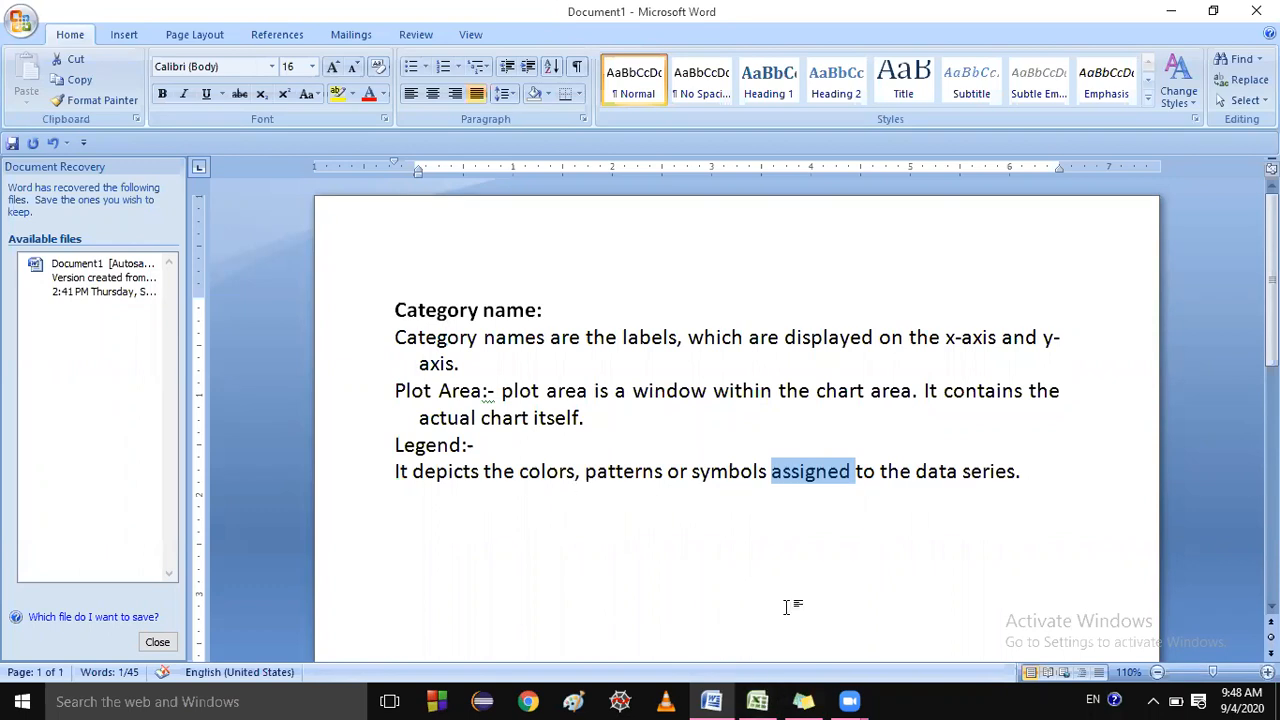
- Switch back to the Excel workbook and compare the chart's columns with the Marks legend
click(757, 700)
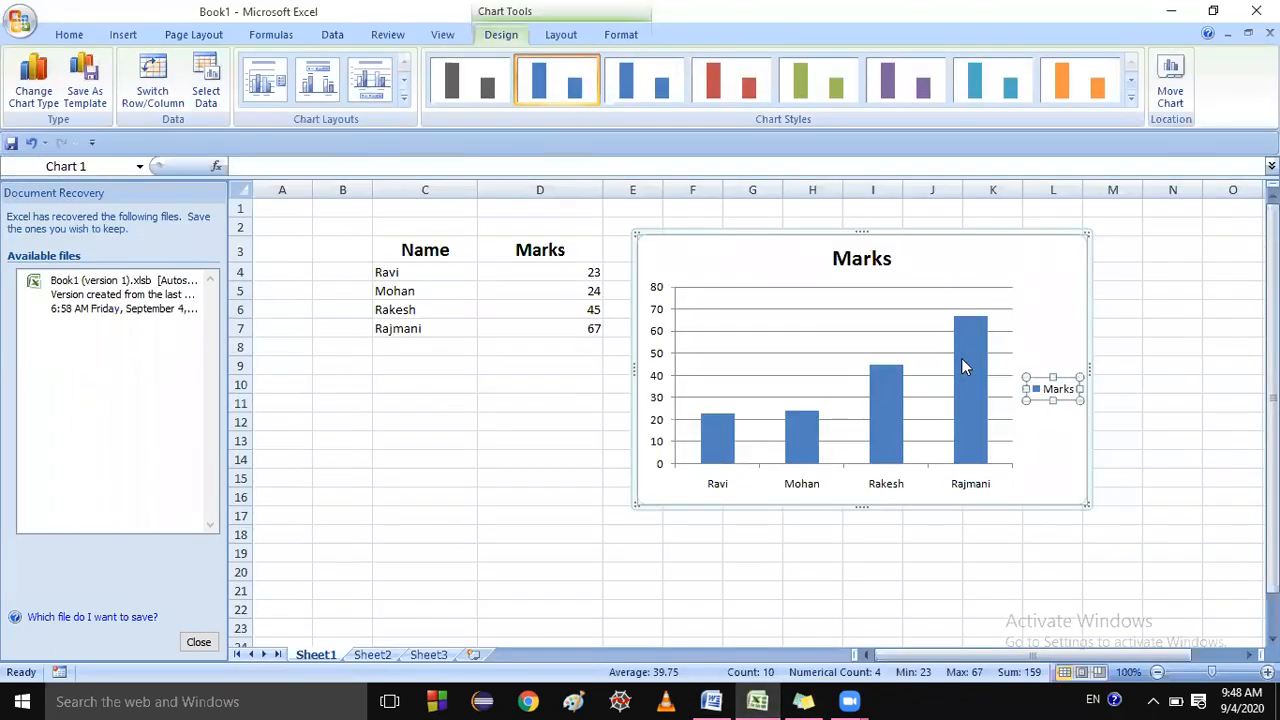
click(960, 366)
click(1053, 395)
mouse_move(890, 417)
click(1052, 410)
click(1050, 405)
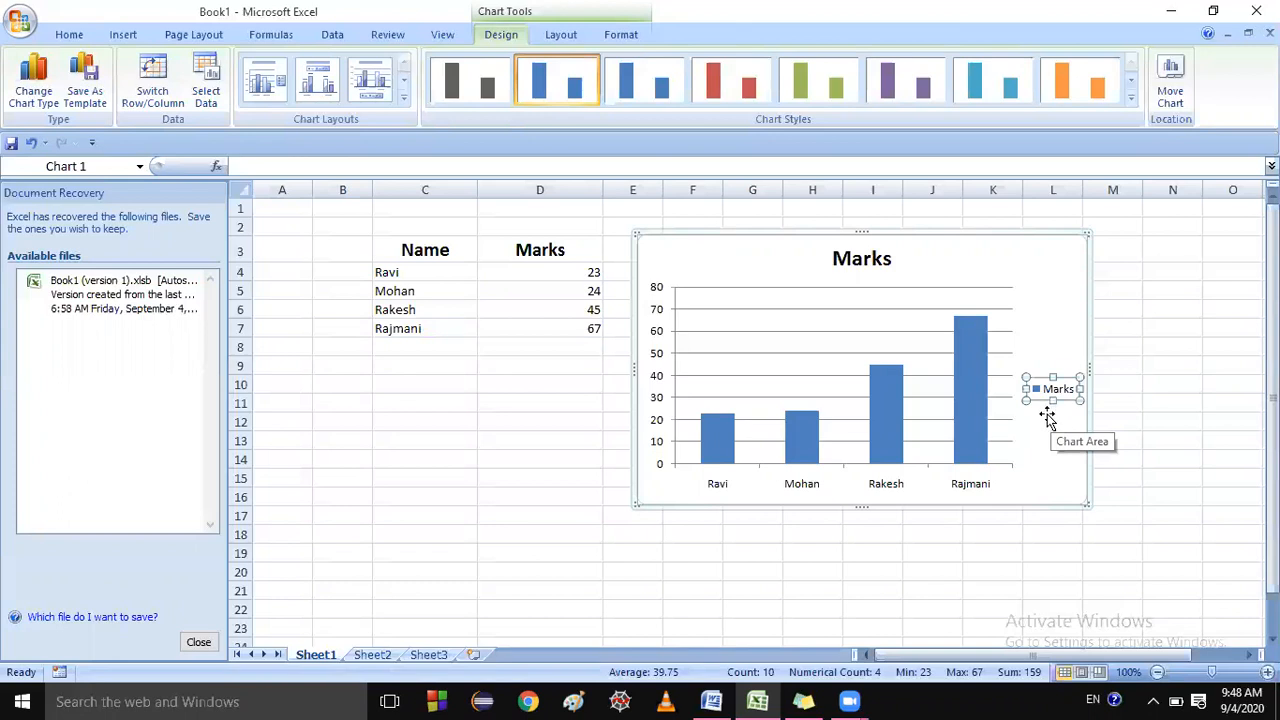
click(1047, 418)
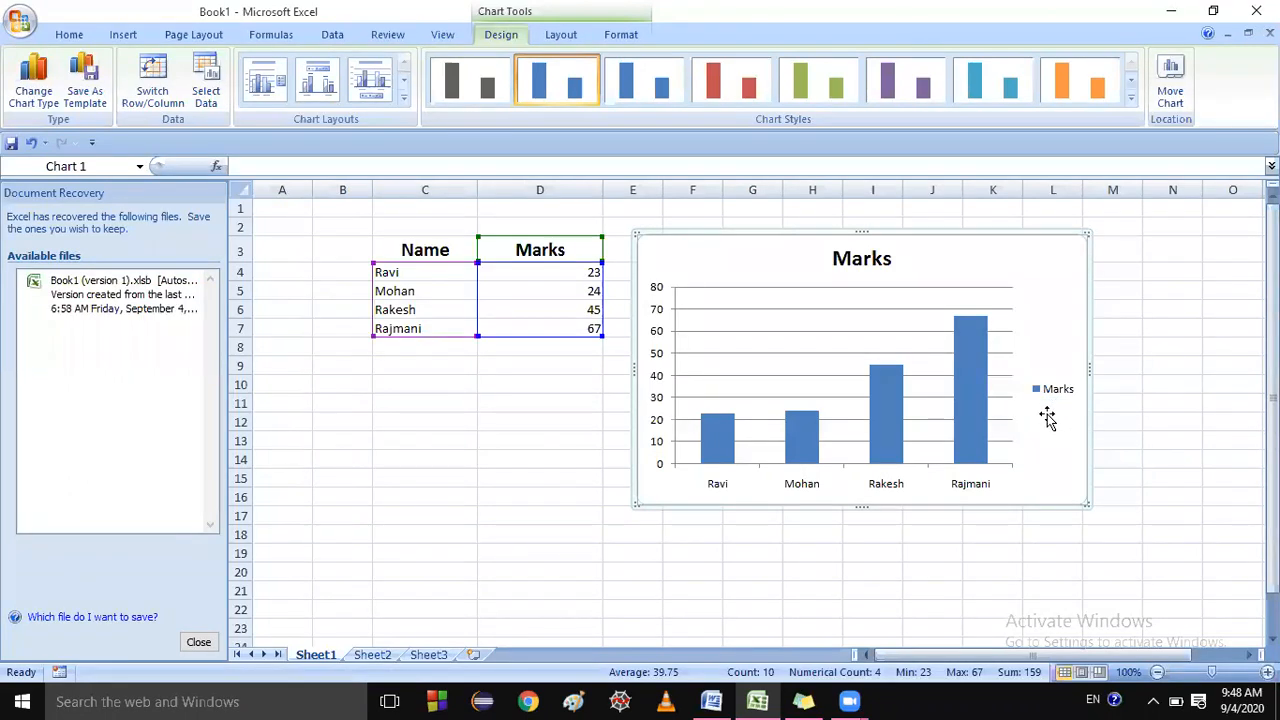
- Move the chart further away from the data table, so that its near edge lies at column H
drag(910, 250, 1078, 271)
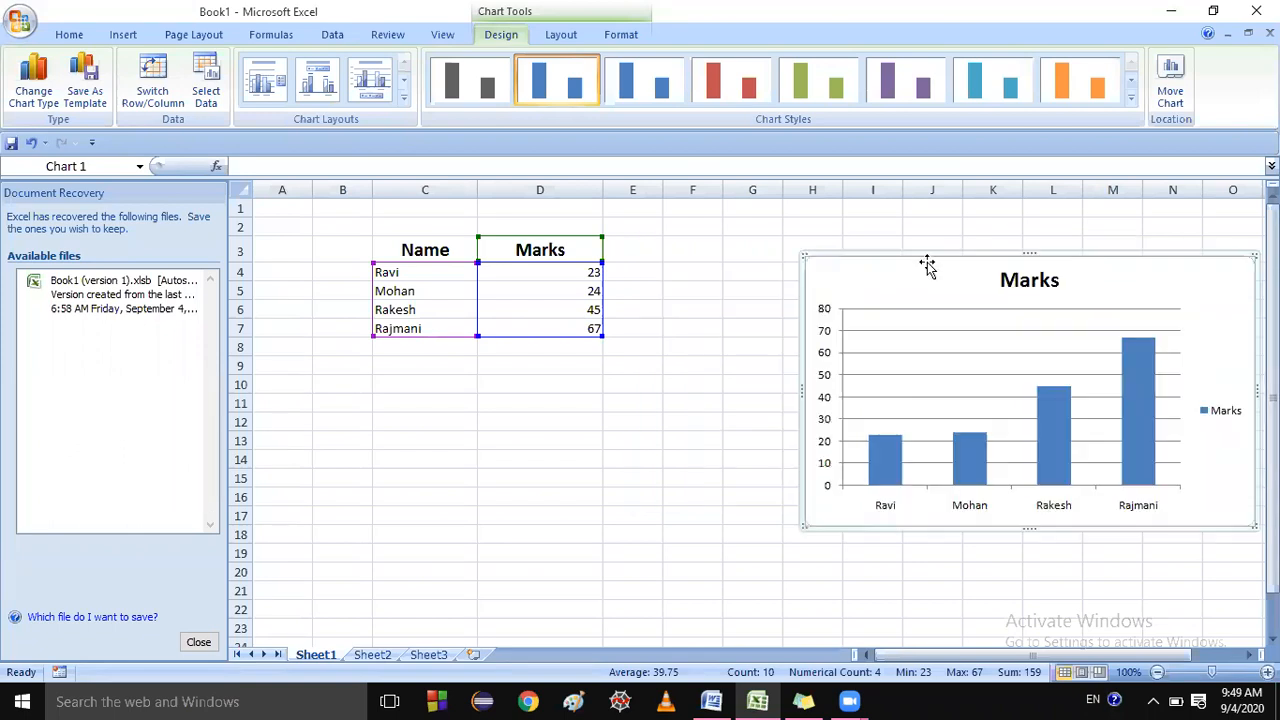
click(640, 269)
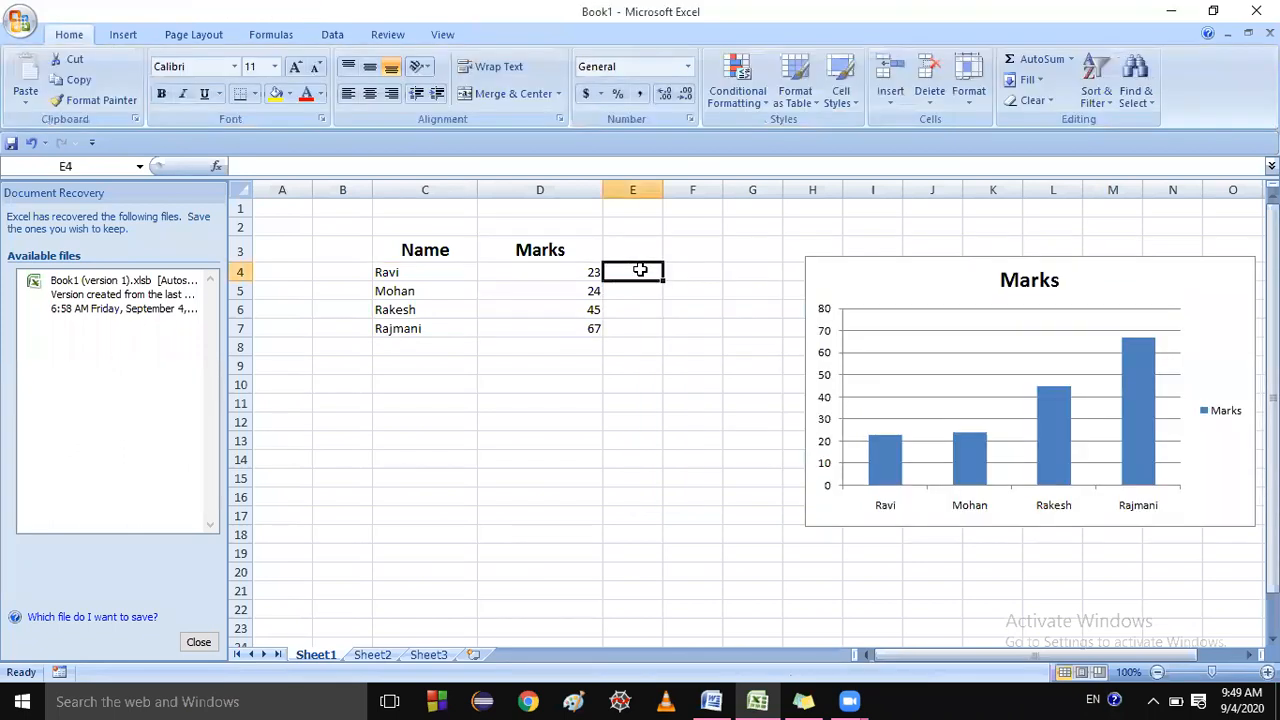
- Copy the marks in D4:D7 into the neighbouring cells E4:E7
click(592, 271)
key(shift+Down)
key(shift+Down)
key(shift+Down)
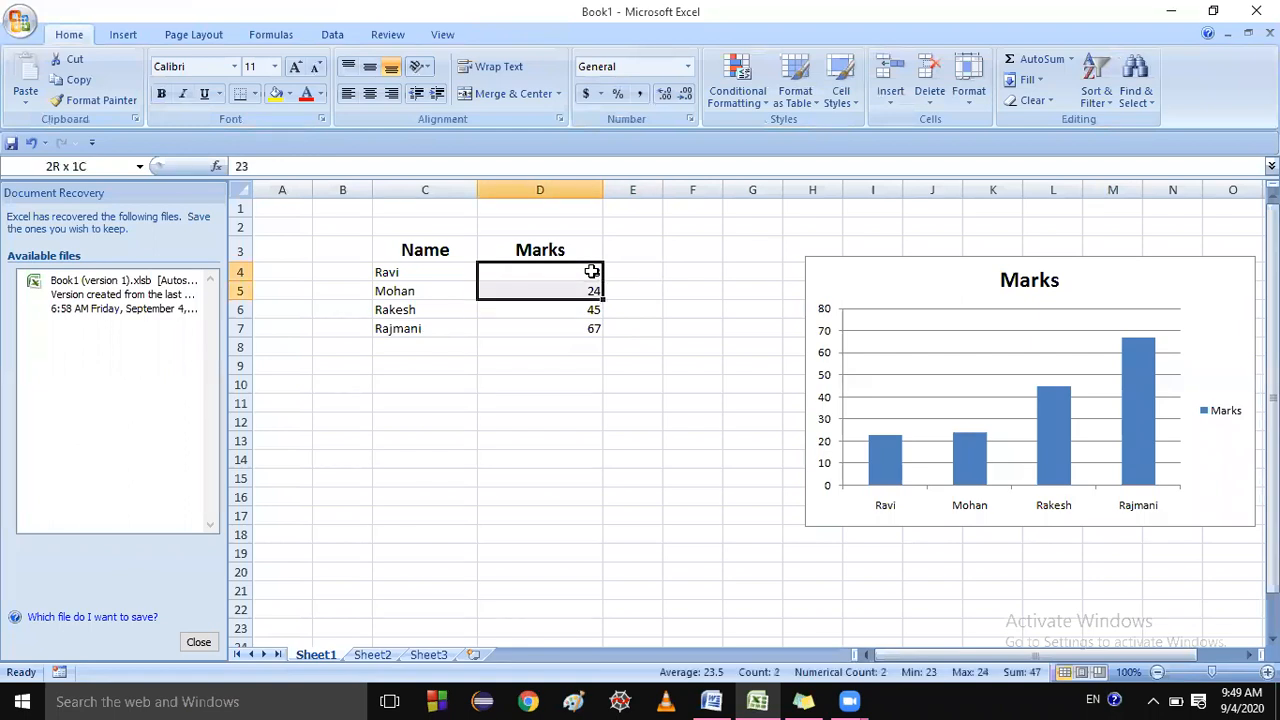
key(ctrl+c)
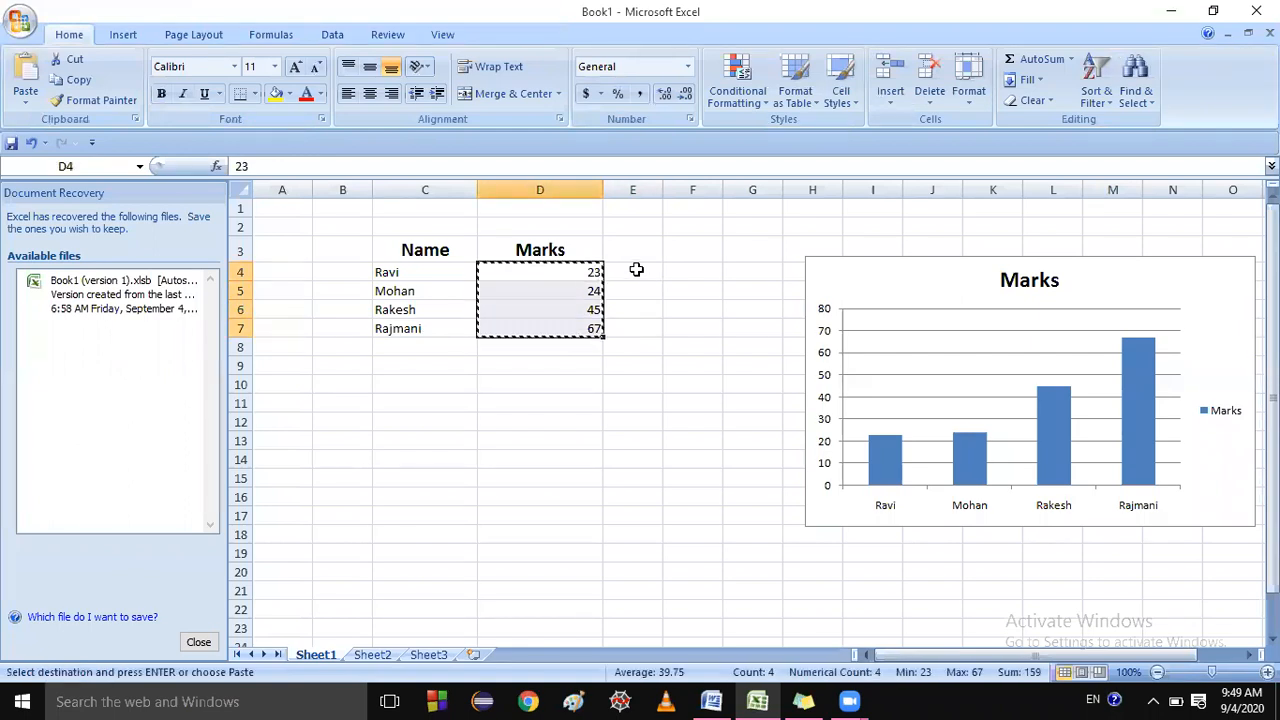
click(636, 271)
key(ctrl+v)
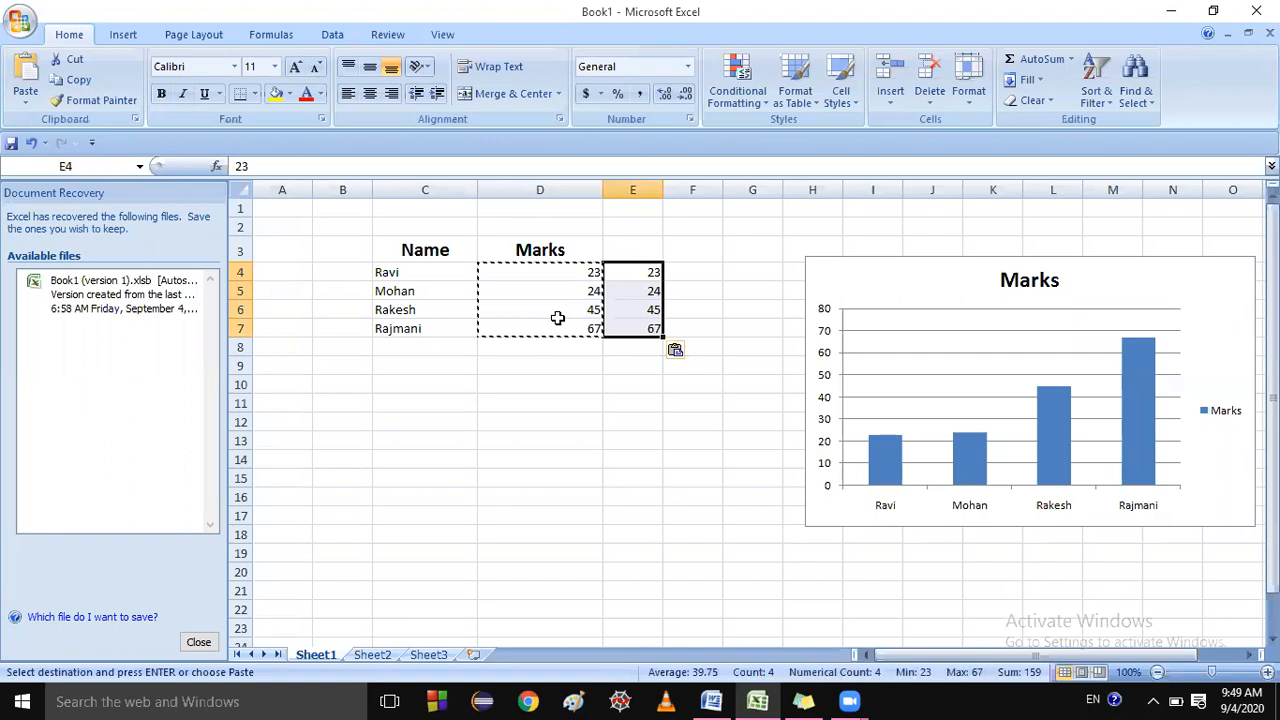
click(625, 279)
key(shift+Down)
key(shift+Down)
key(shift+Down)
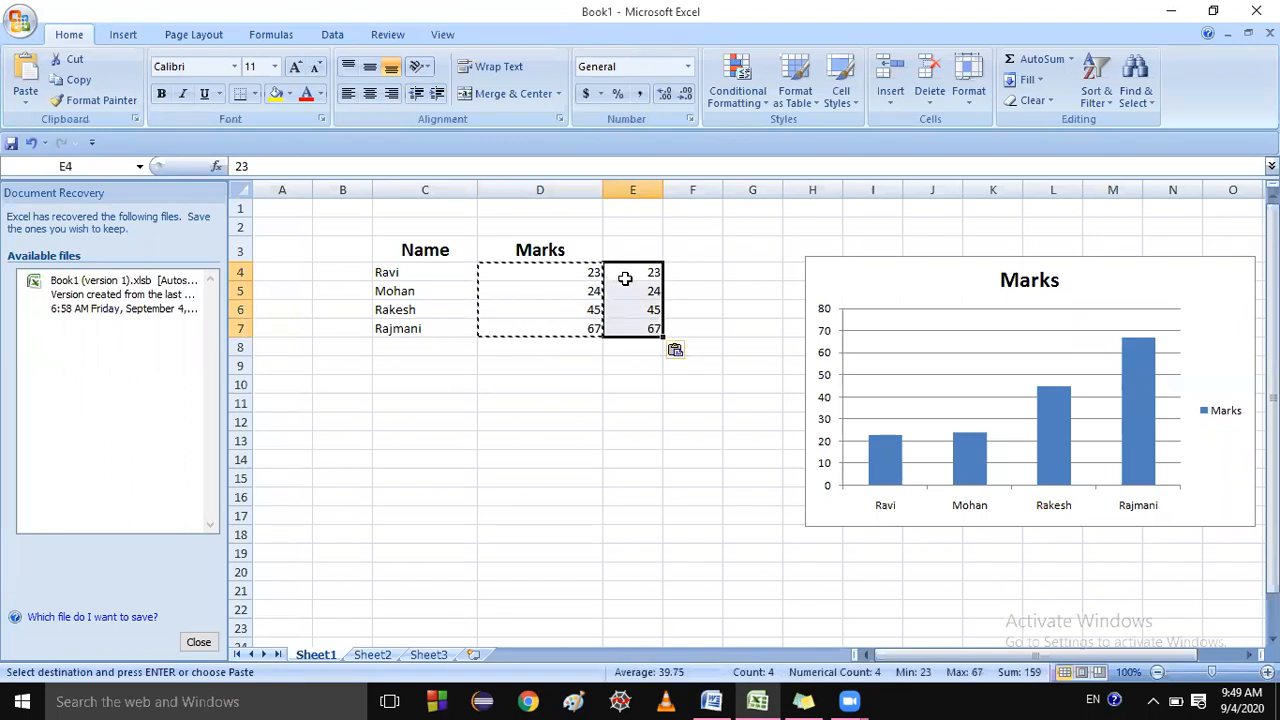
- Change the chart's data range to cells E4:E7 on Sheet1
click(897, 341)
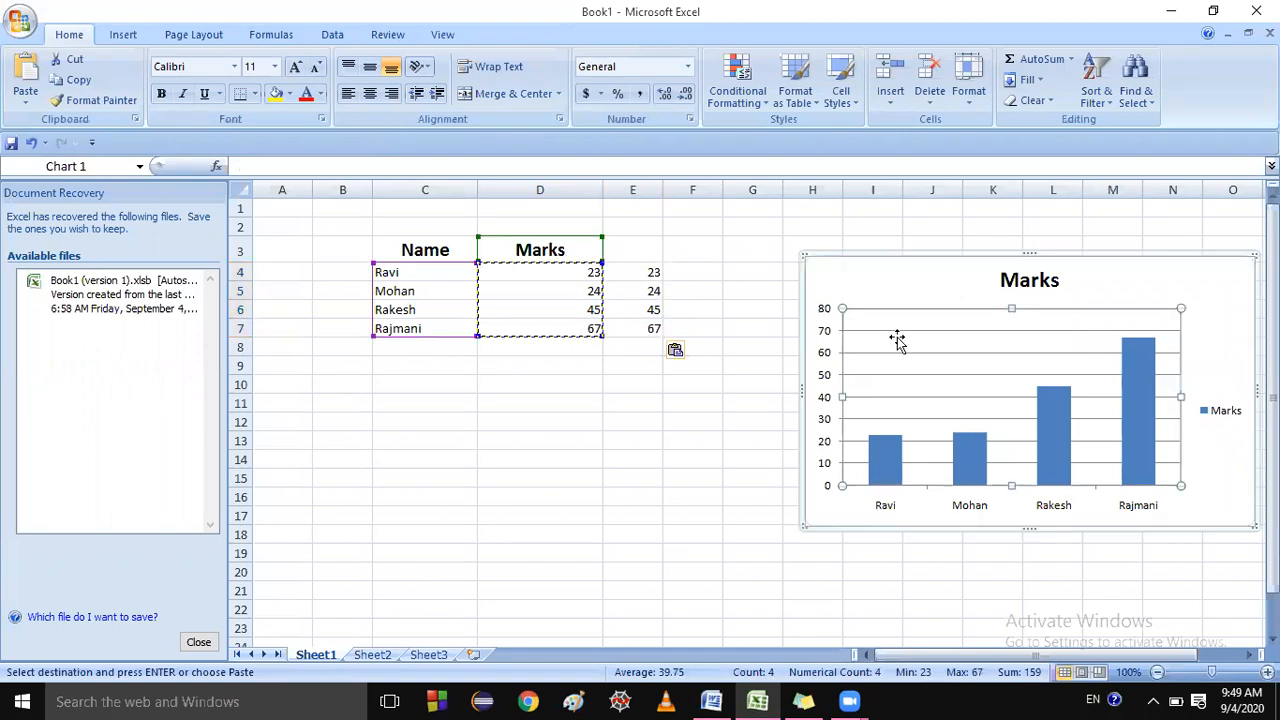
click(1084, 283)
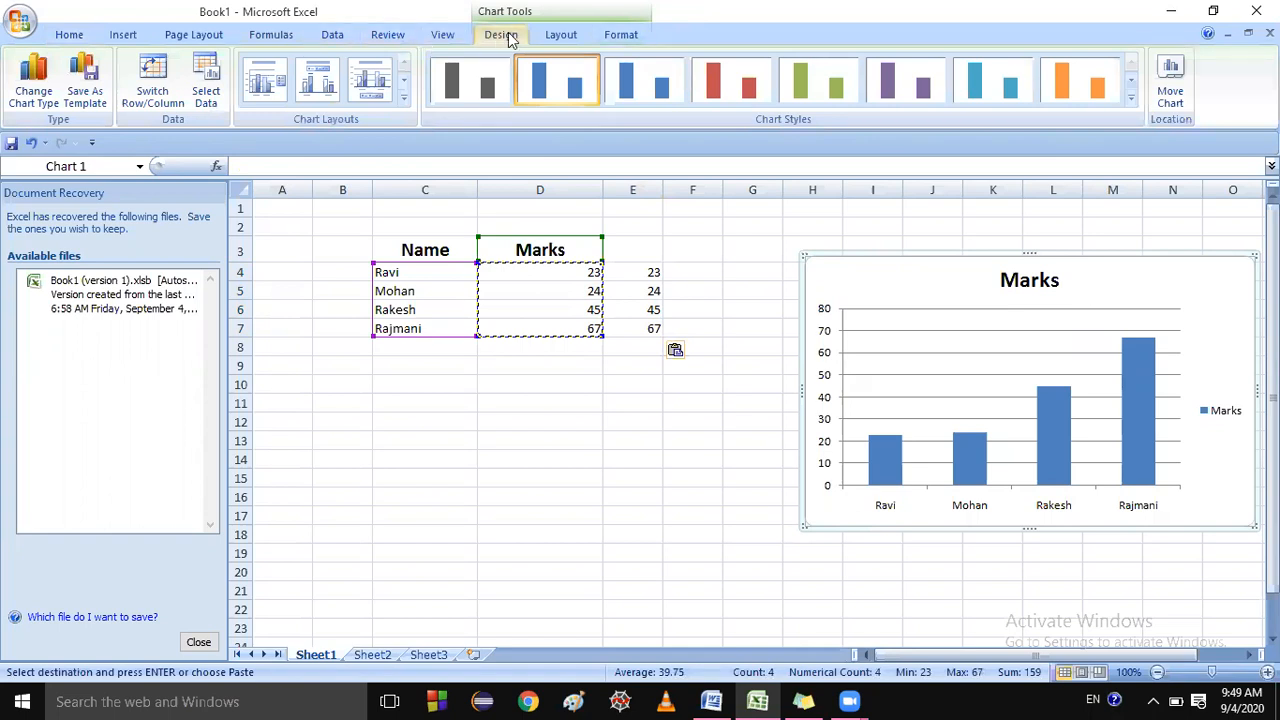
scroll(425, 38, up, 3)
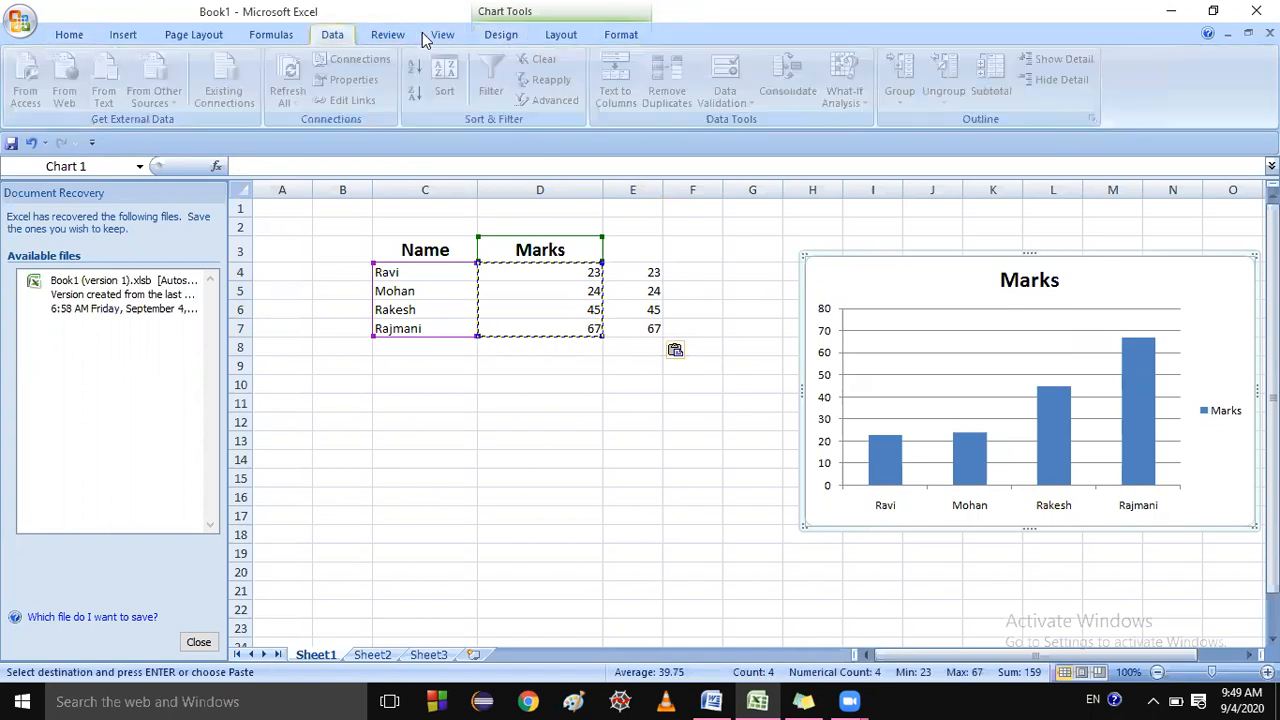
double_click(1212, 280)
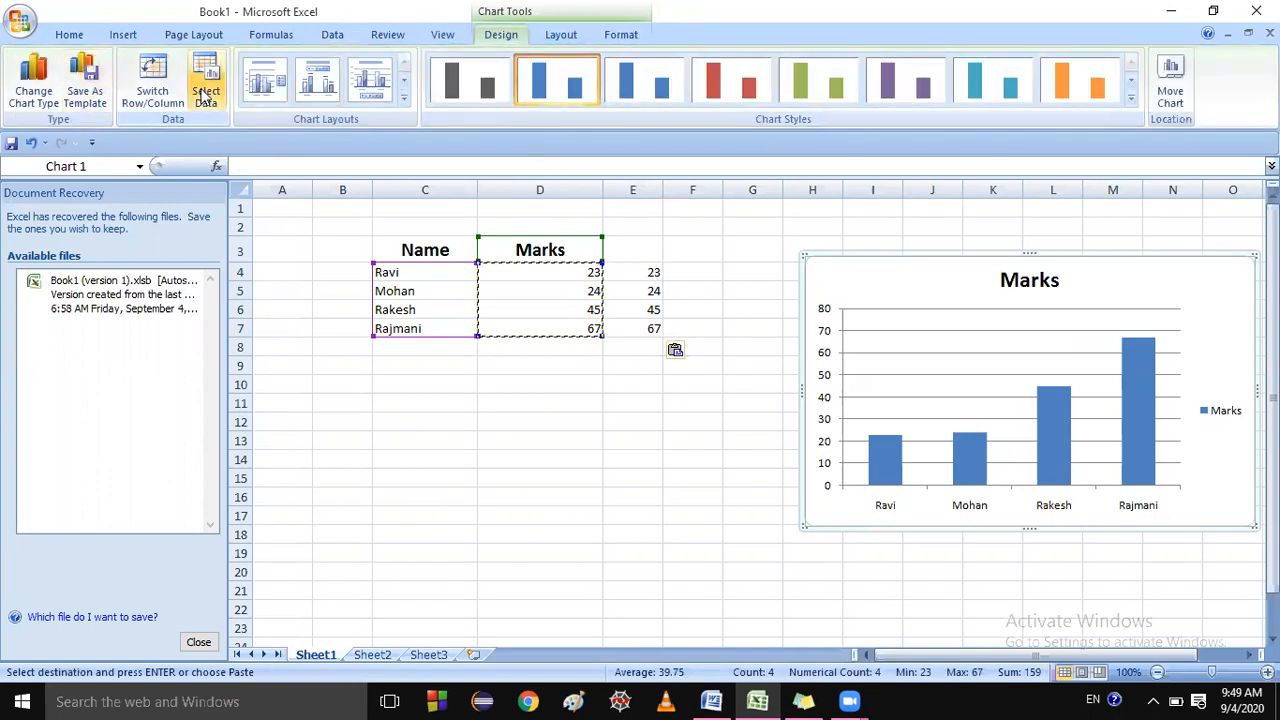
click(206, 95)
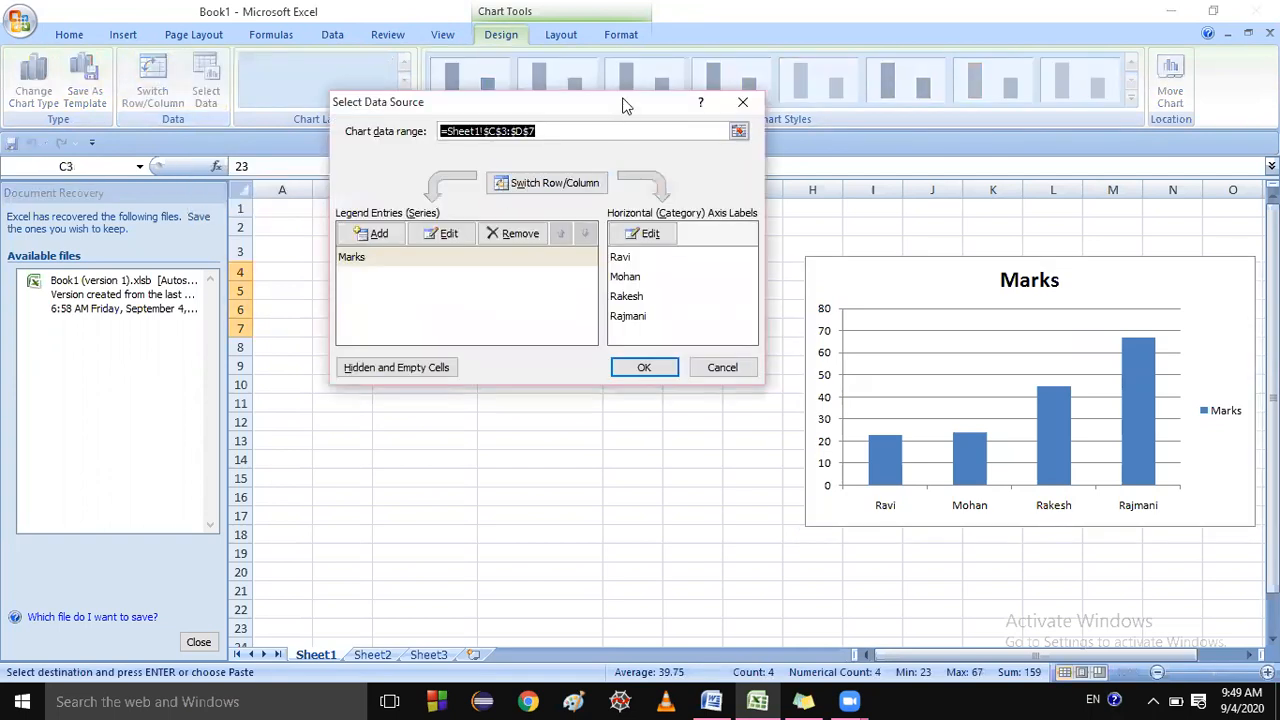
drag(622, 104, 568, 373)
click(640, 272)
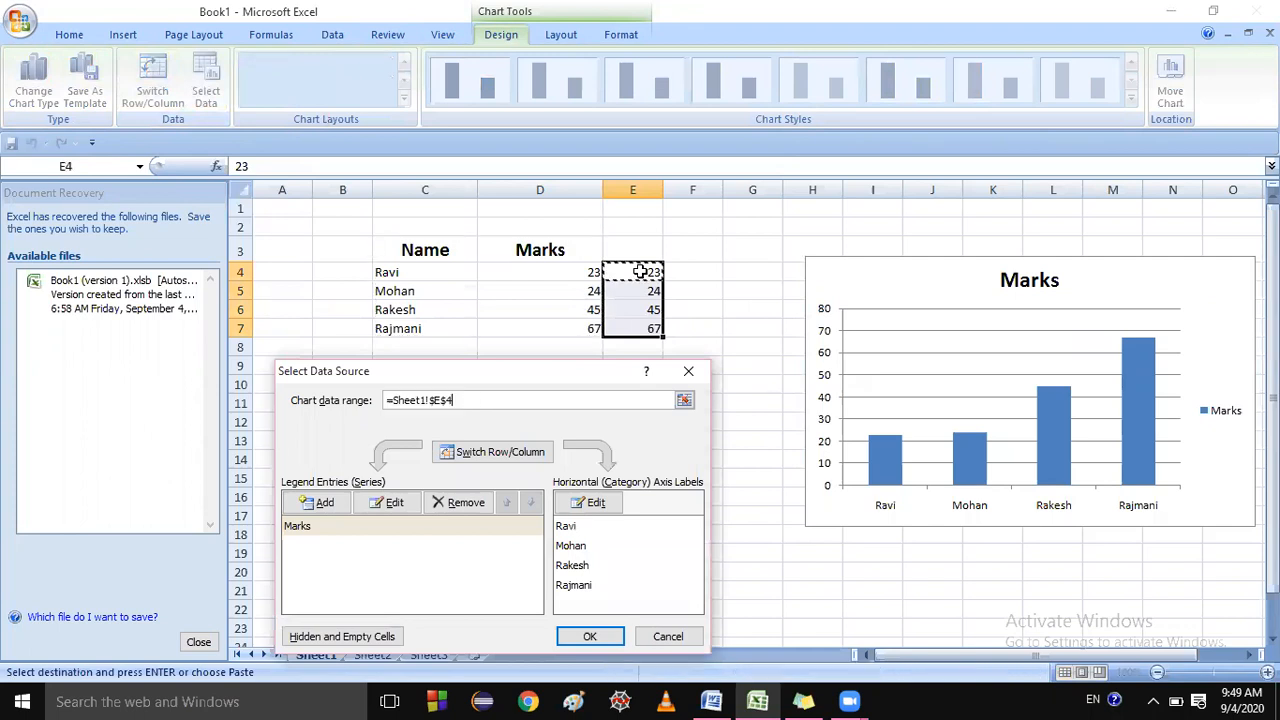
drag(640, 272, 632, 327)
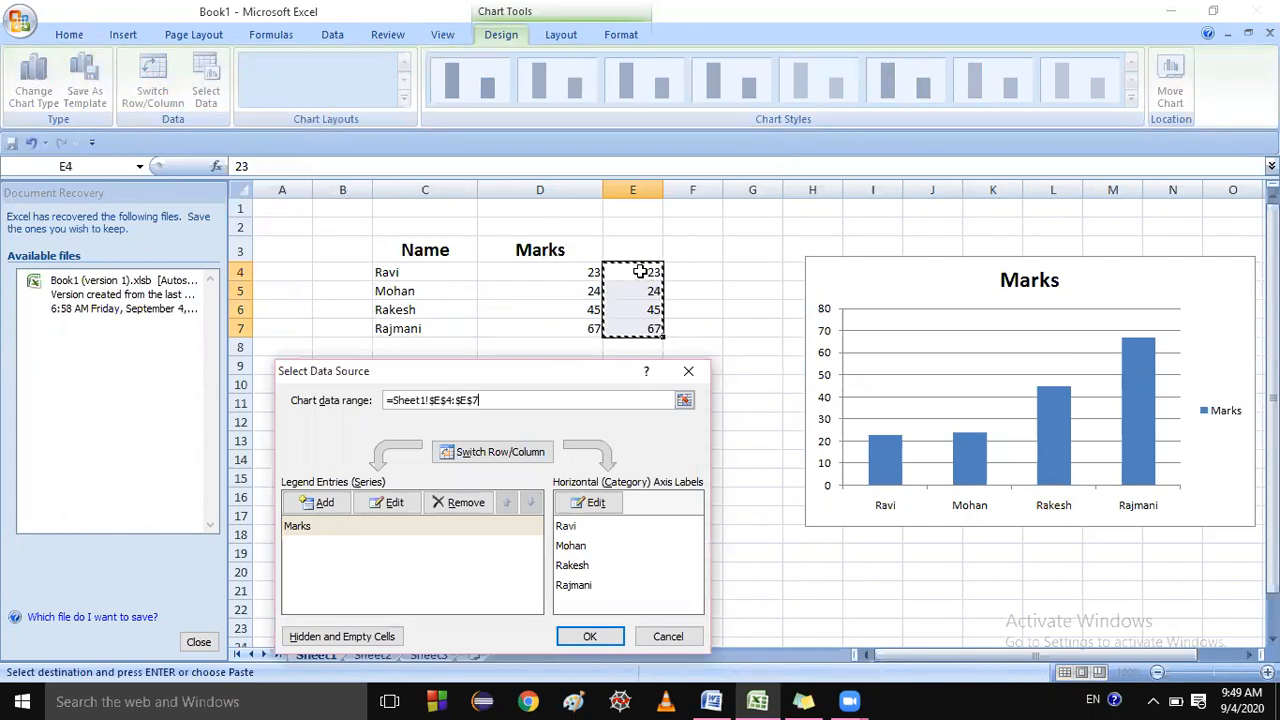
click(589, 636)
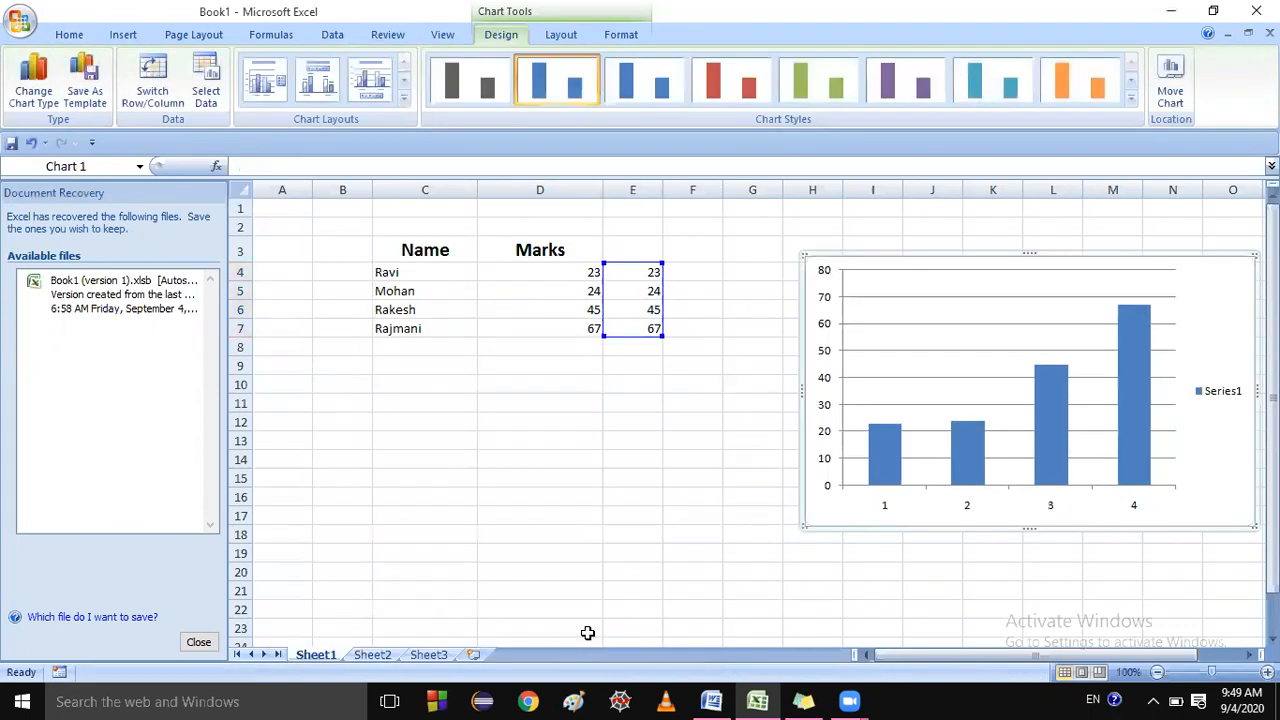
- Check the chart's columns and axis labels against the name cells, and delete the chart from Sheet1
click(1075, 271)
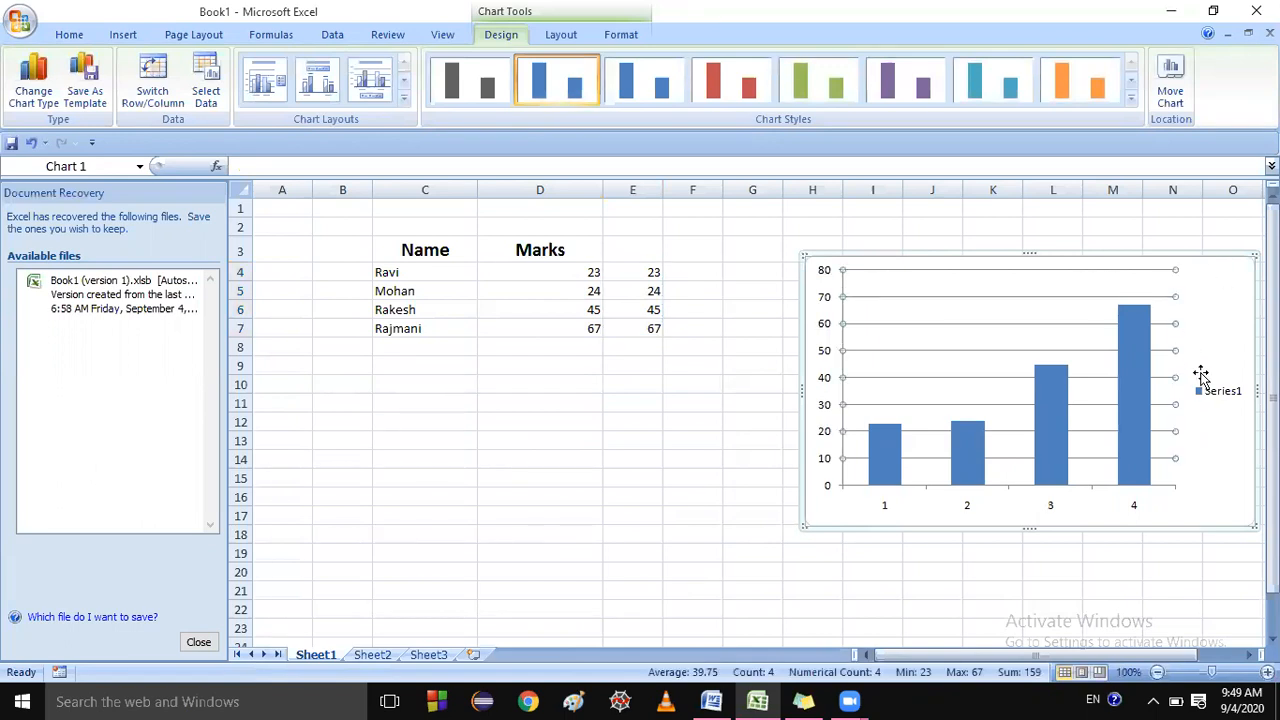
click(1046, 512)
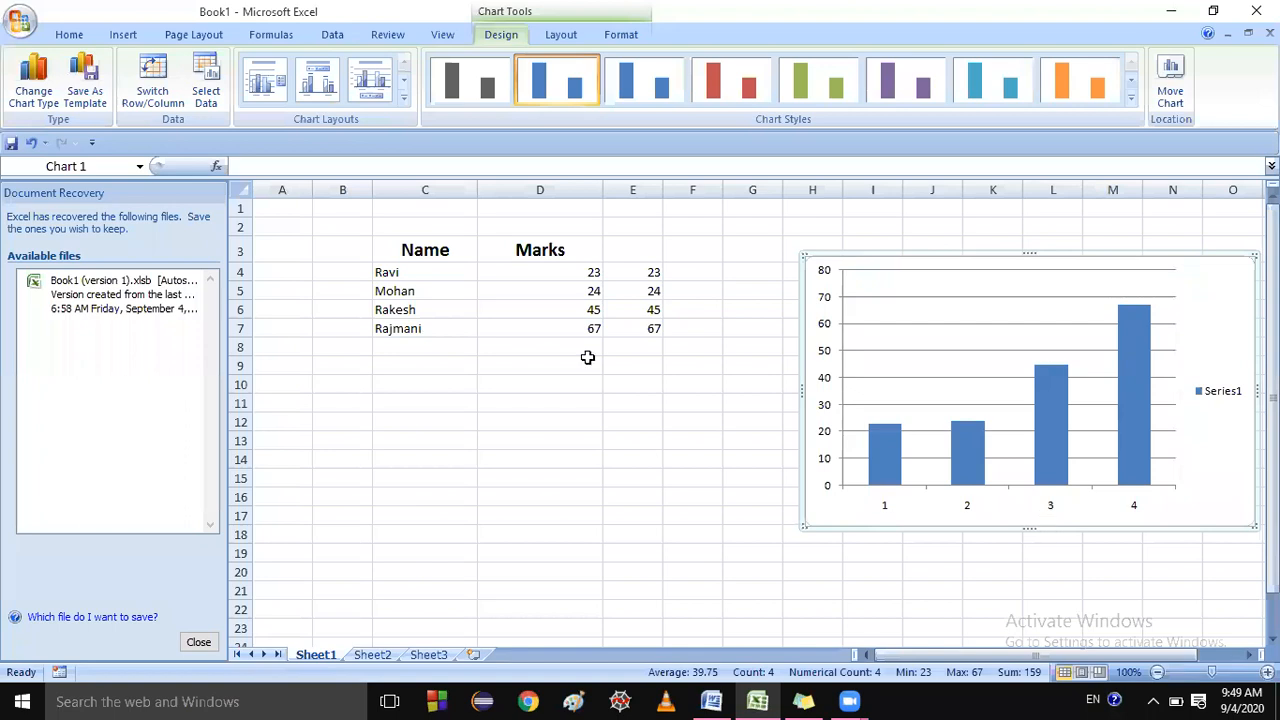
click(380, 272)
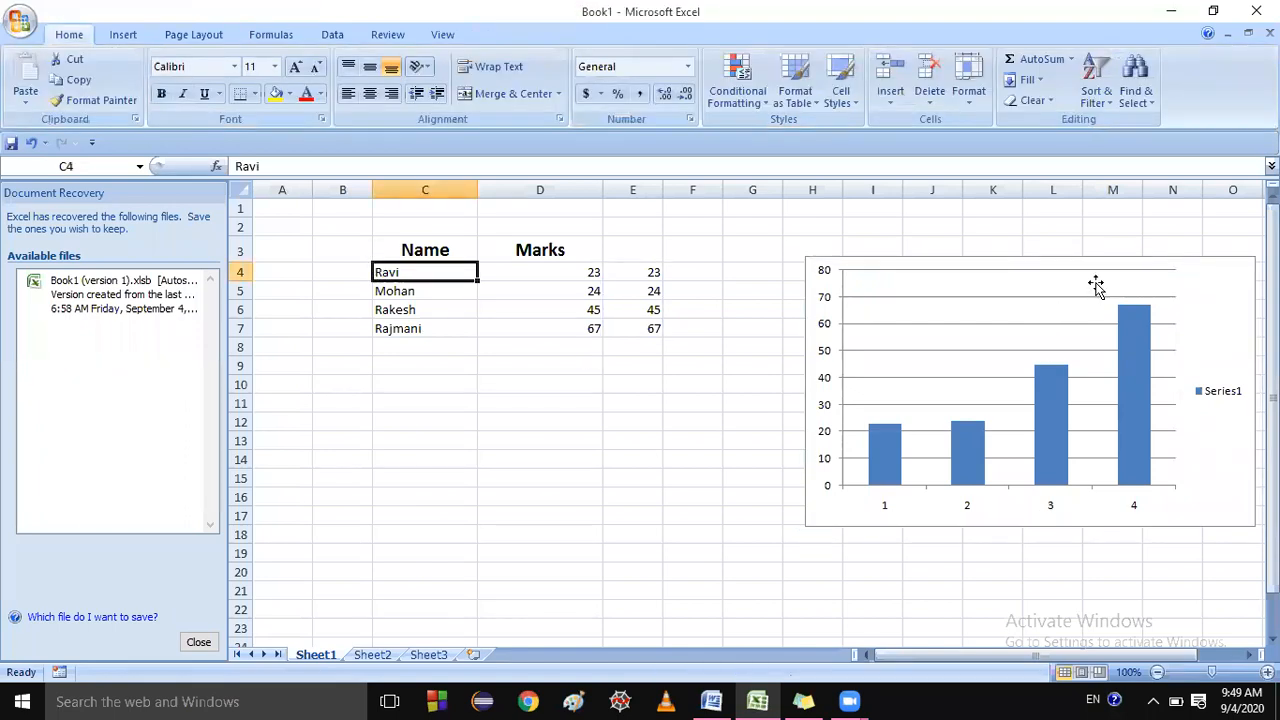
click(1181, 283)
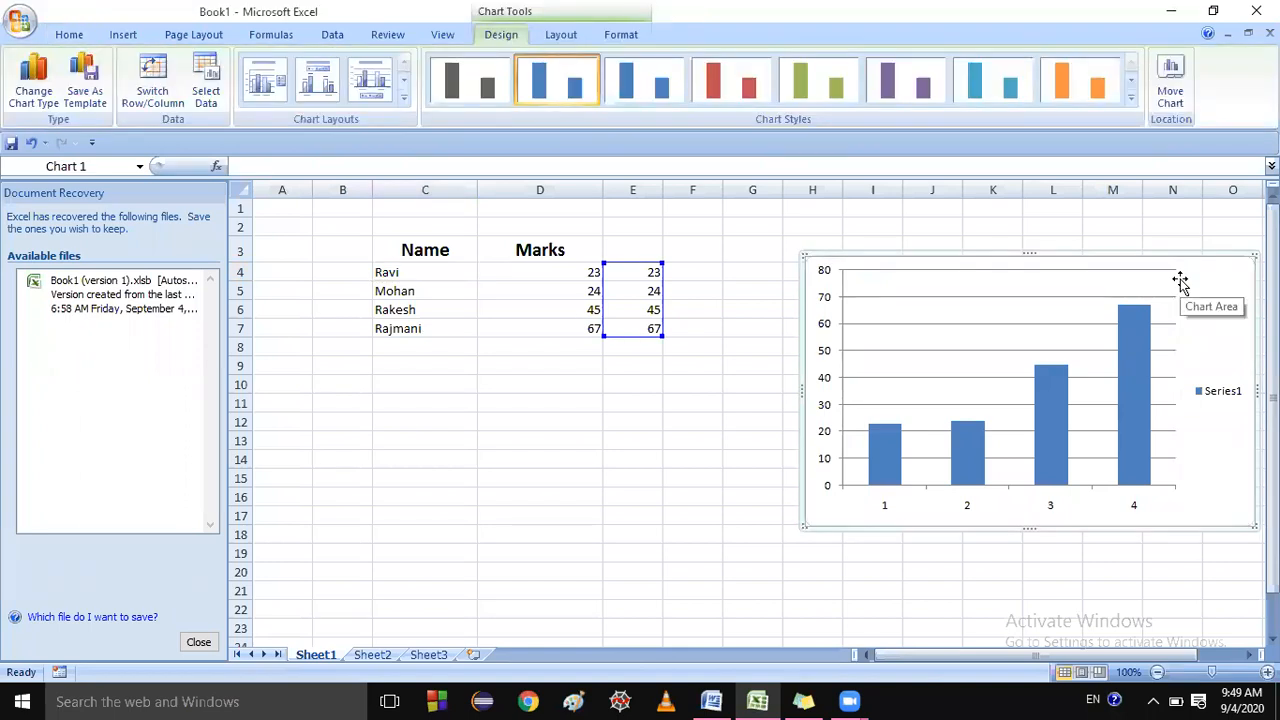
key(Delete)
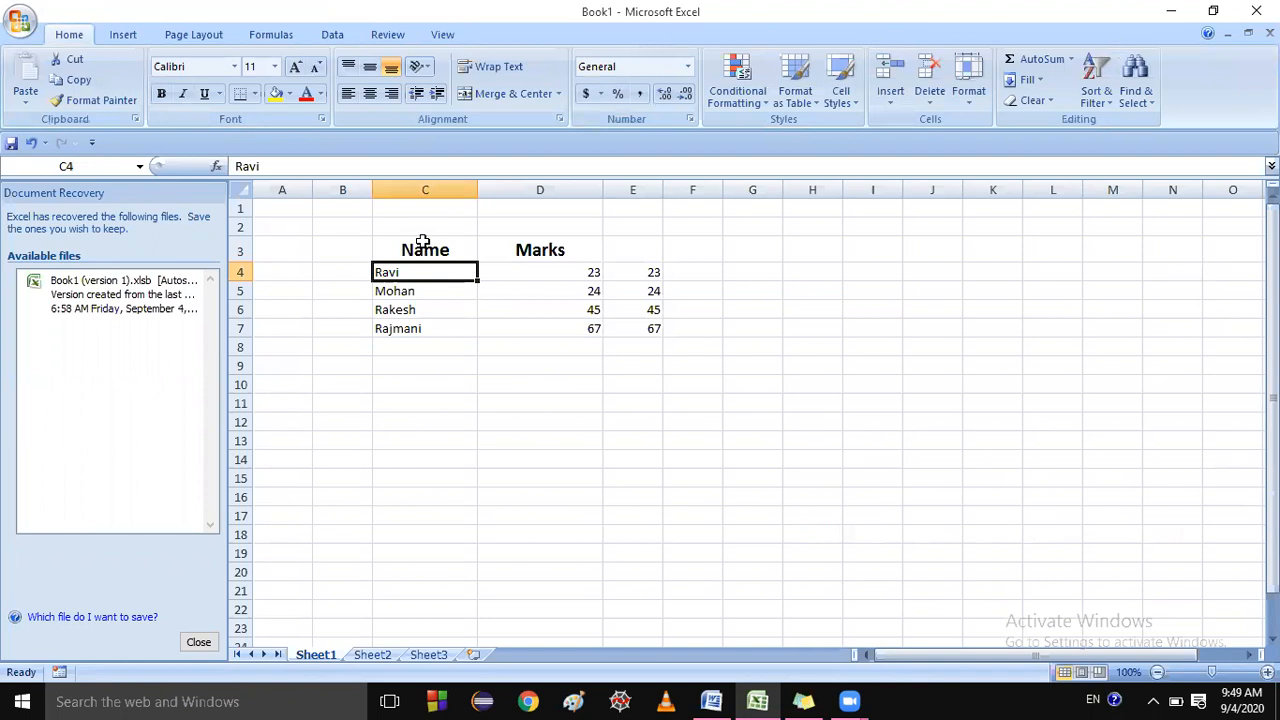
- Create a column chart on its own chart sheet from the name and marks table in C3:E7
click(423, 244)
key(shift+Right)
key(shift+Right)
key(shift+Right)
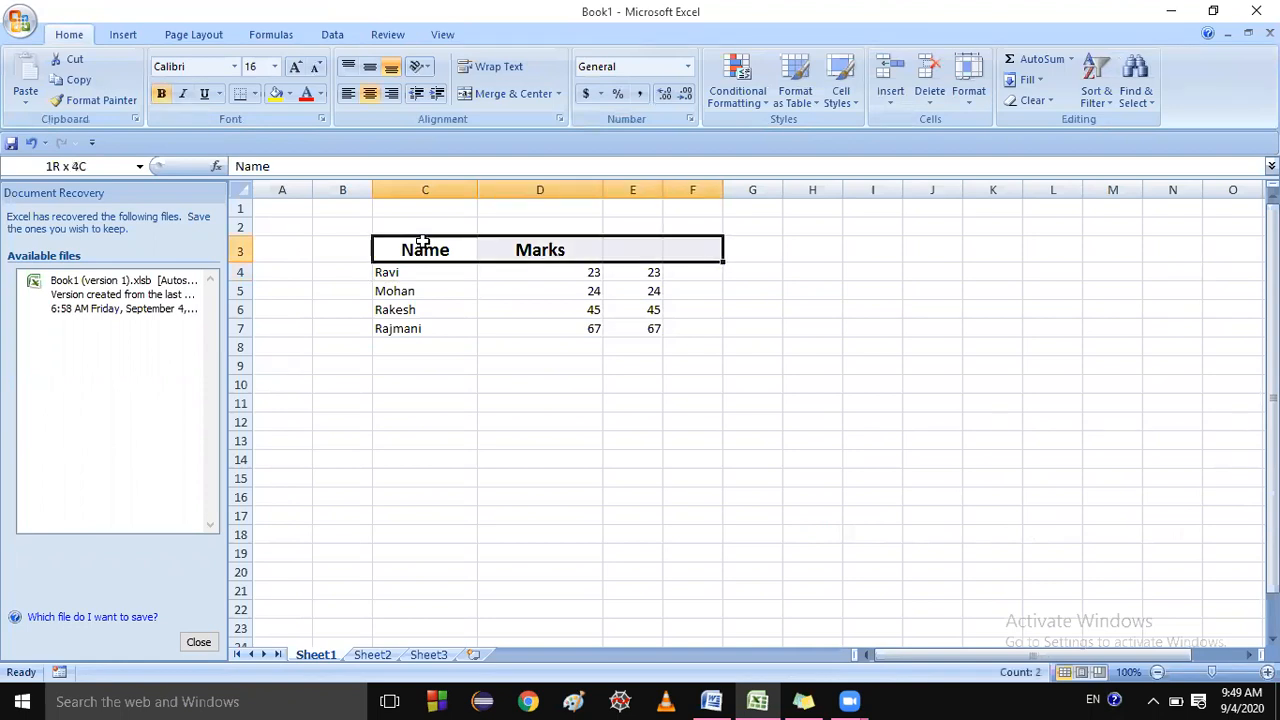
key(shift+Left)
key(shift+Down)
key(shift+Down)
key(shift+Down)
key(shift+Down)
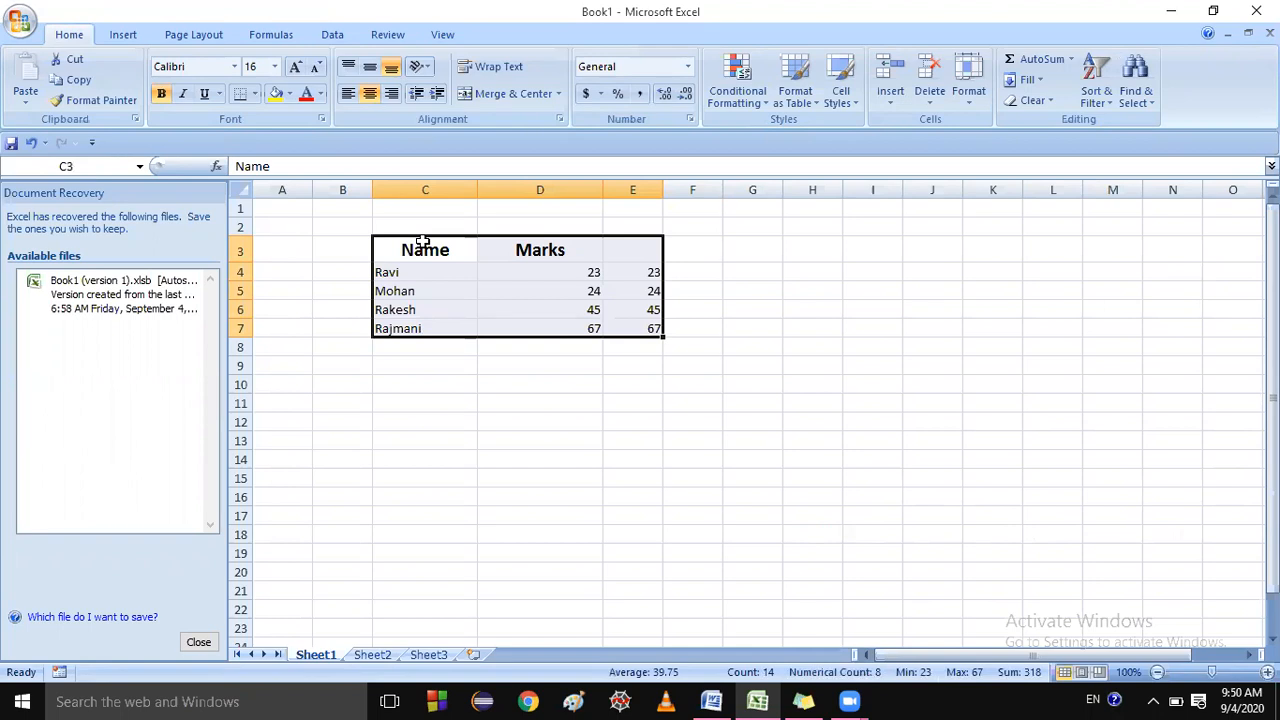
key(F11)
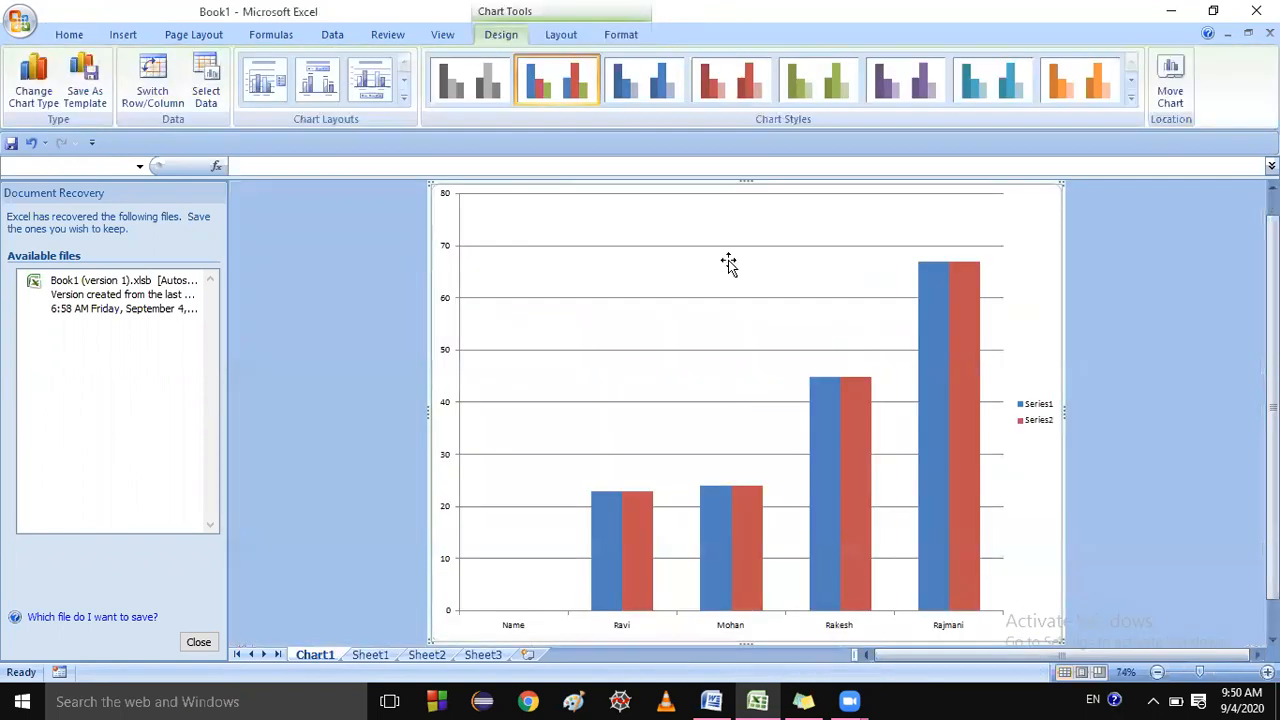
- Compare the blue and red columns of each student with the Series1 and Series2 legend entries
scroll(746, 412, down, 2)
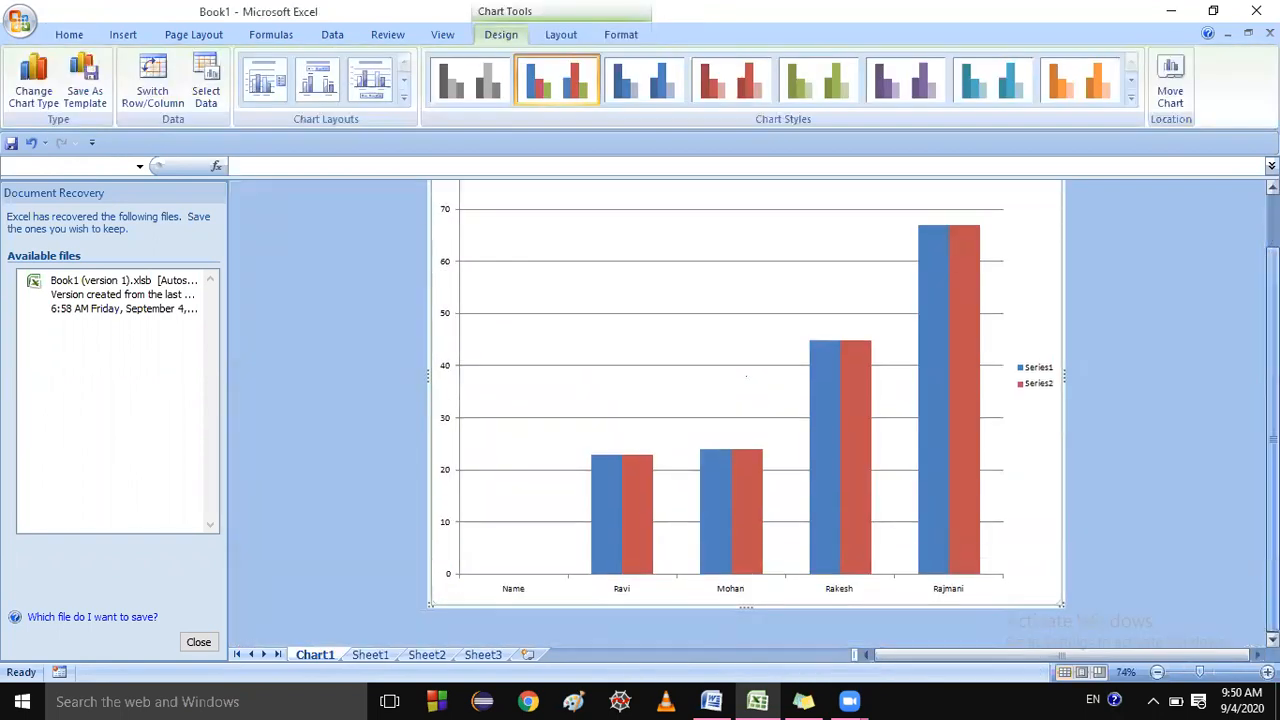
click(954, 394)
click(862, 414)
click(766, 474)
click(613, 488)
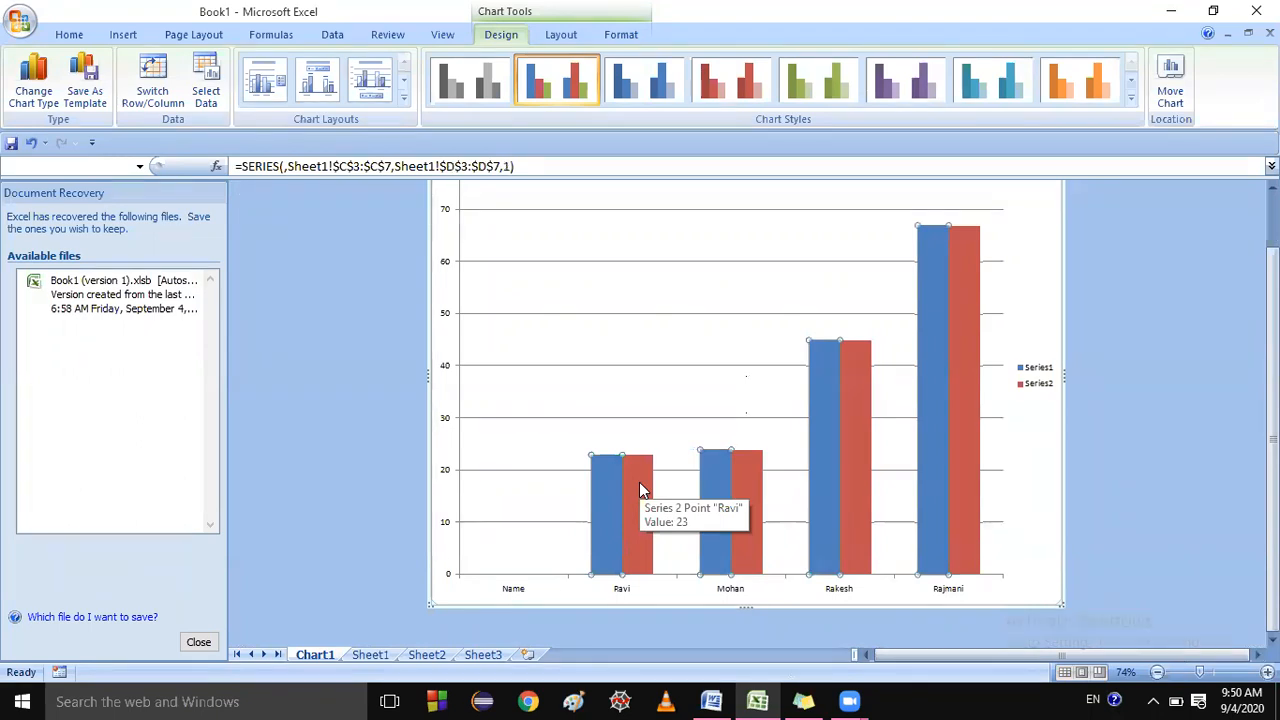
click(1038, 380)
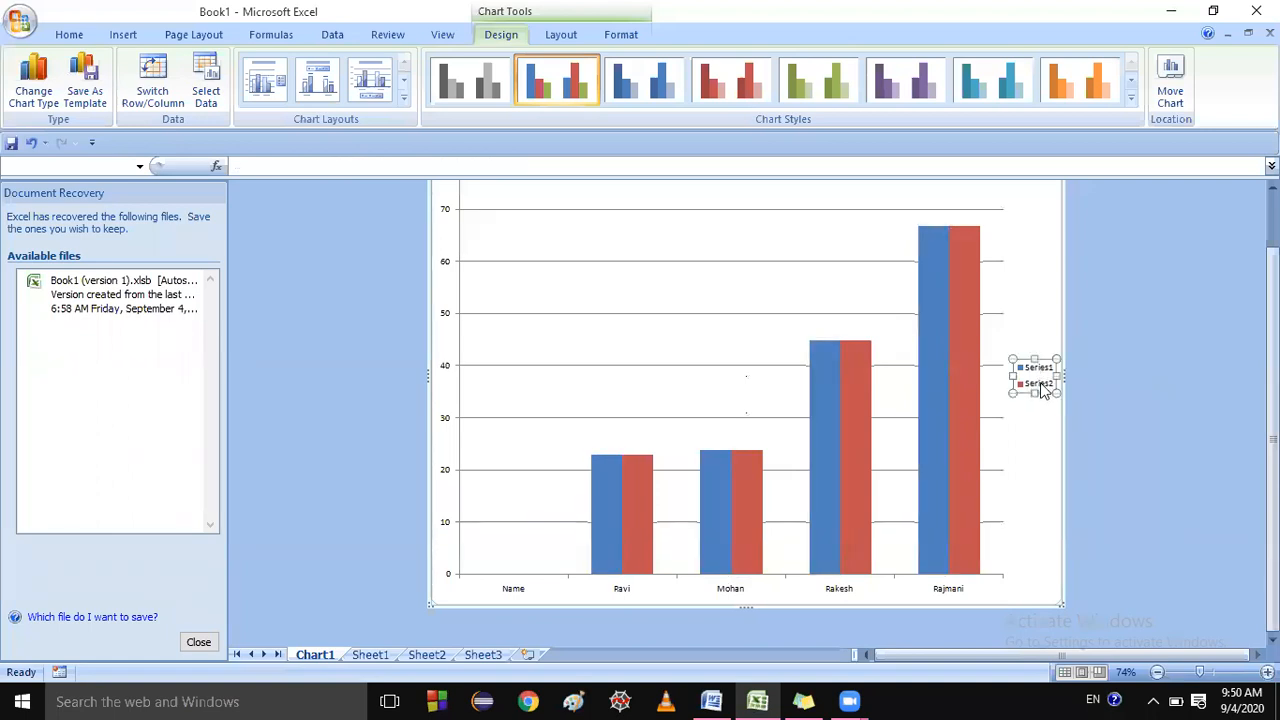
click(1040, 385)
mouse_move(950, 440)
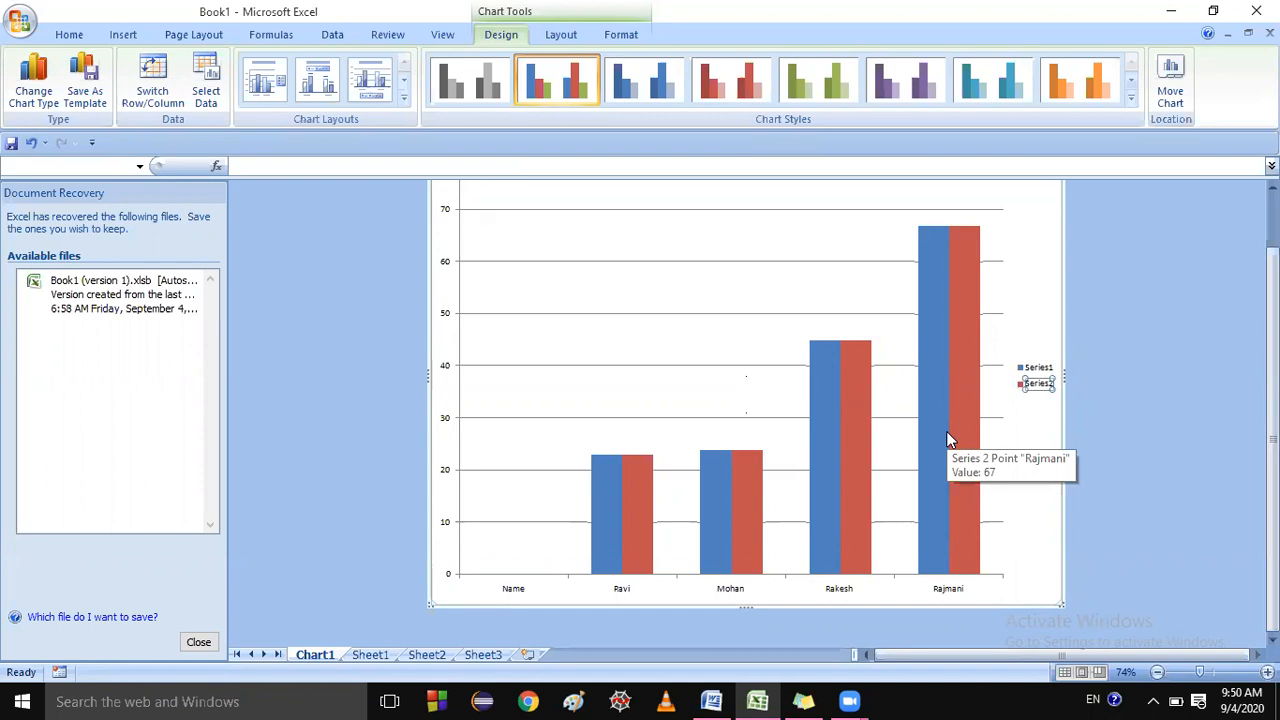
- Review the source table on Sheet1 and return to the Chart1 sheet
click(370, 655)
click(651, 499)
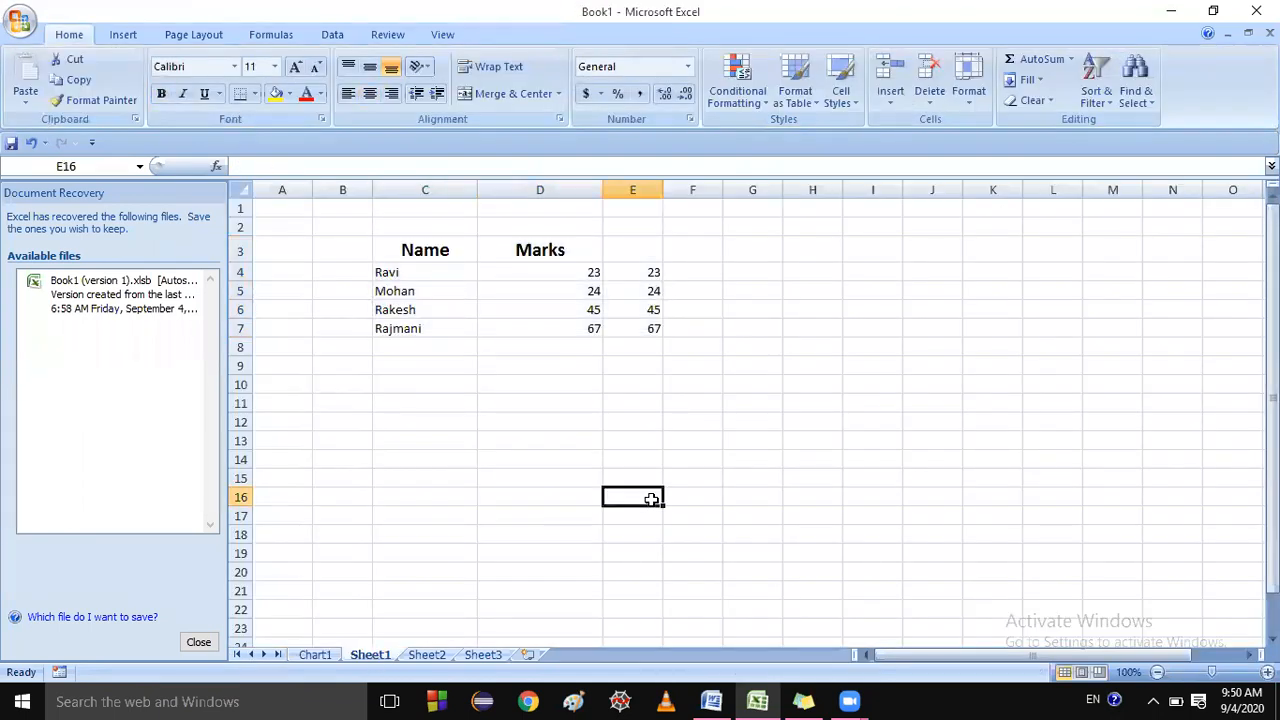
key(alt+Tab)
key(alt+Tab)
click(315, 655)
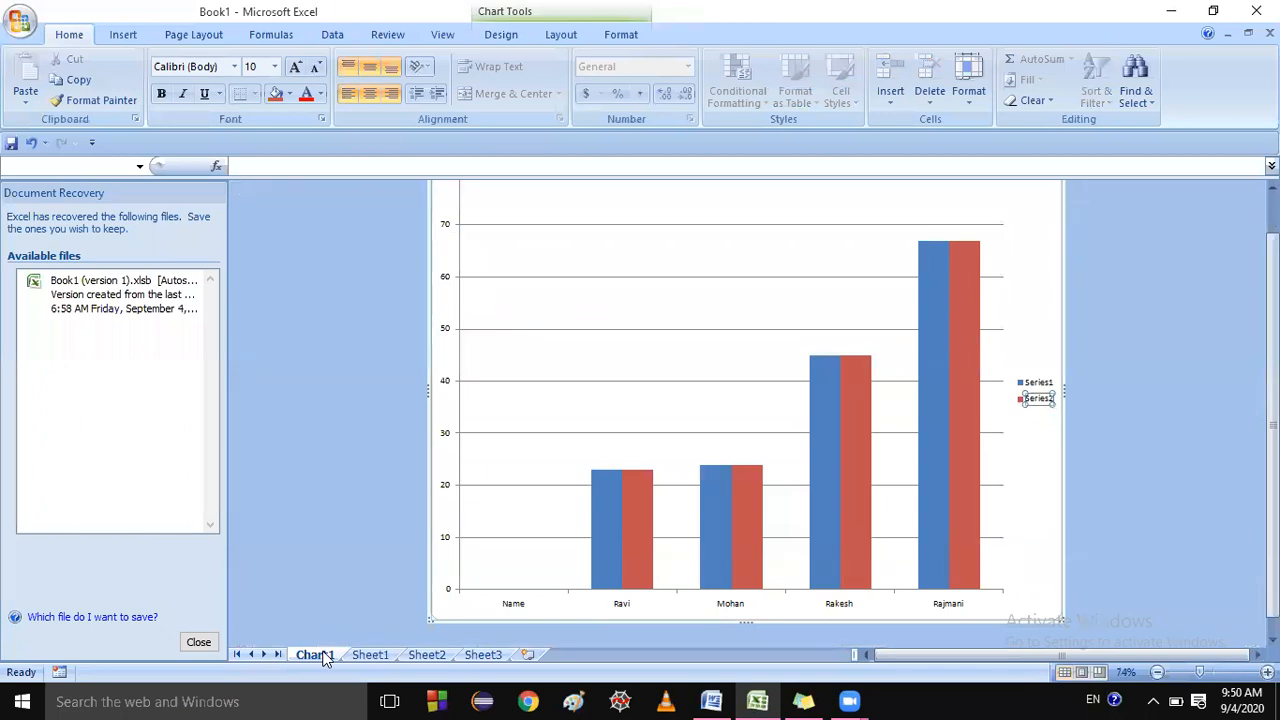
- Switch to the Word document and add the heading "Chart Title:-" below the legend definition, leaving a blank line between
click(714, 701)
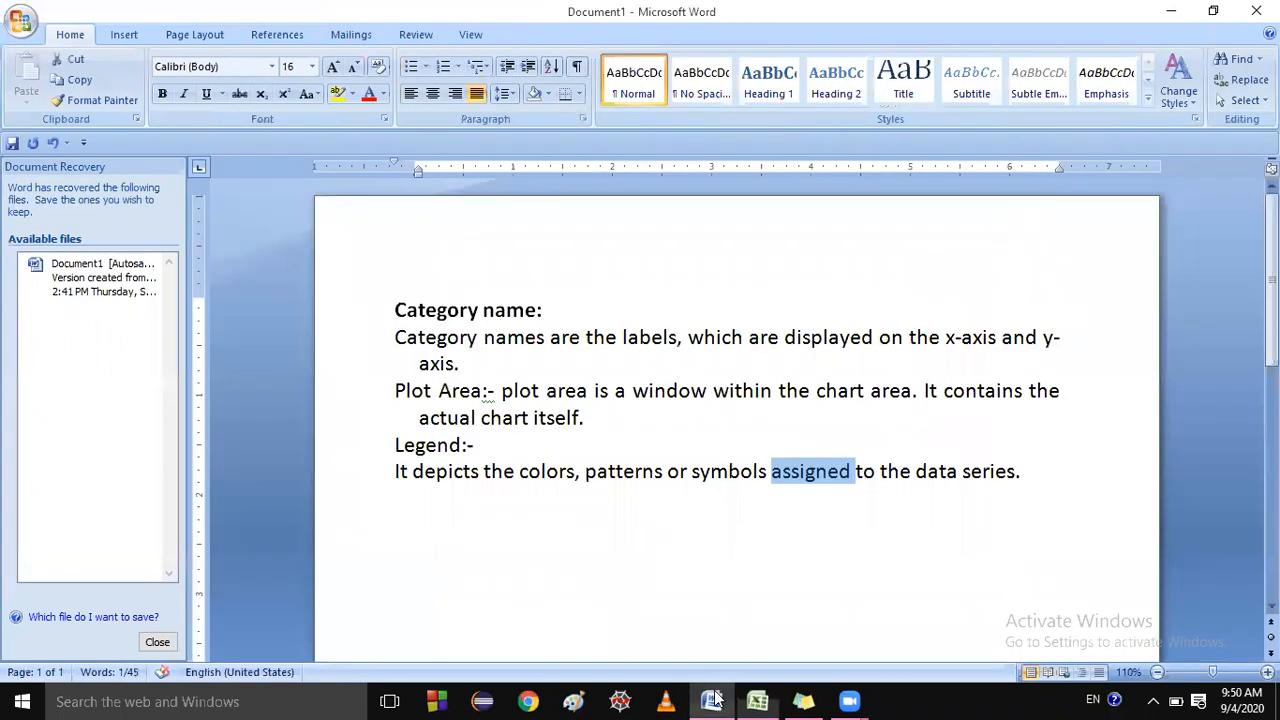
click(1056, 478)
key(Return)
text(Chart Title:-)
key(Return)
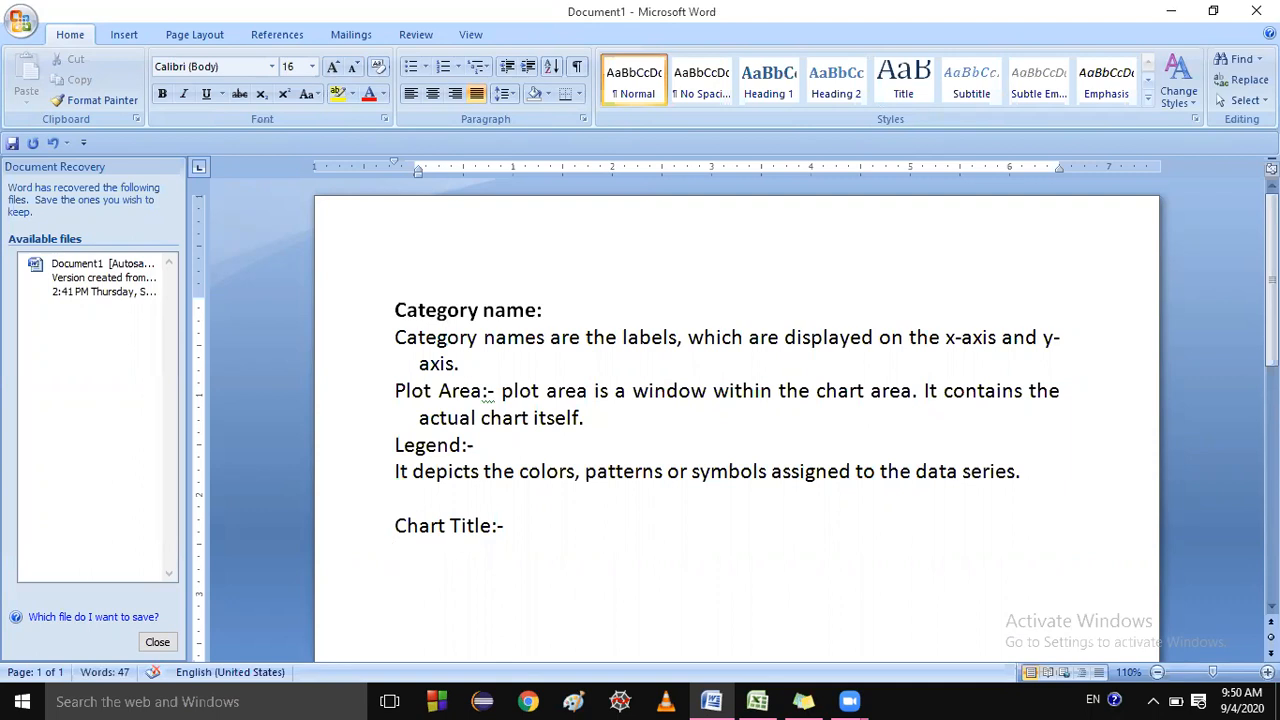
- Write the definition "It describes aim and content of the chart." under the Chart Title heading
text(It desr)
key(BackSpace)
text(cribes)
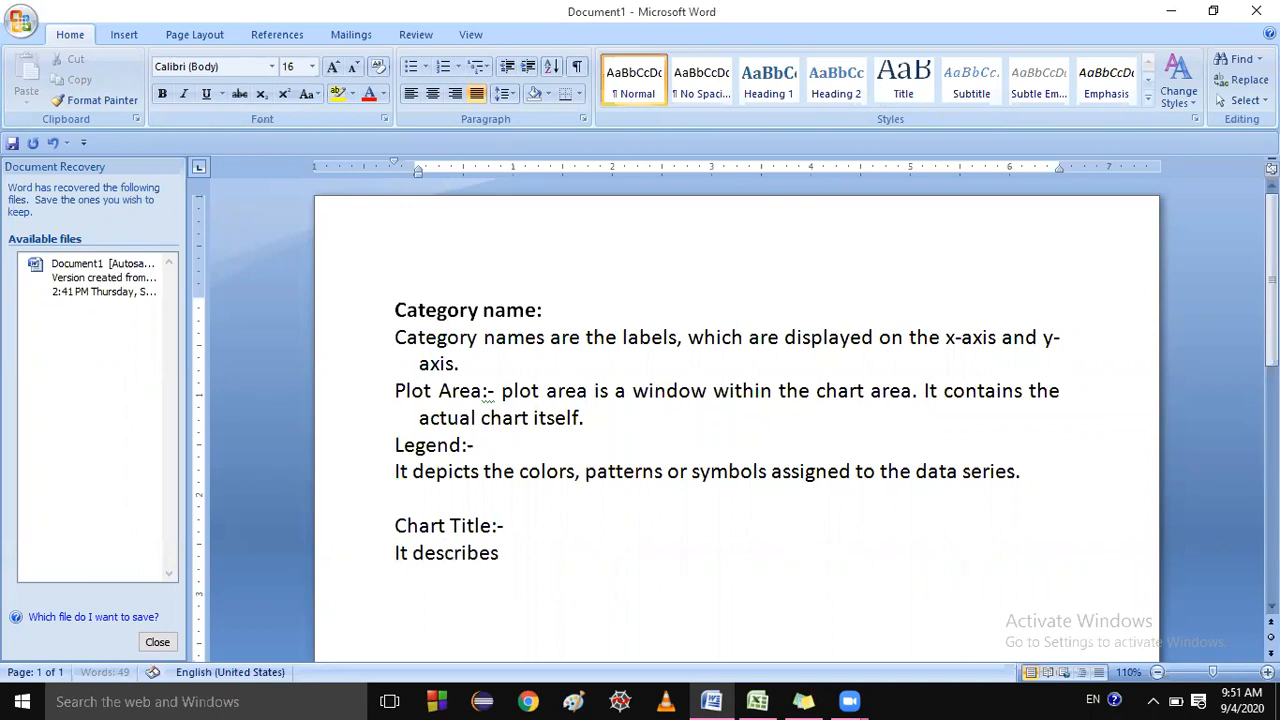
text( aim and content of the chart.)
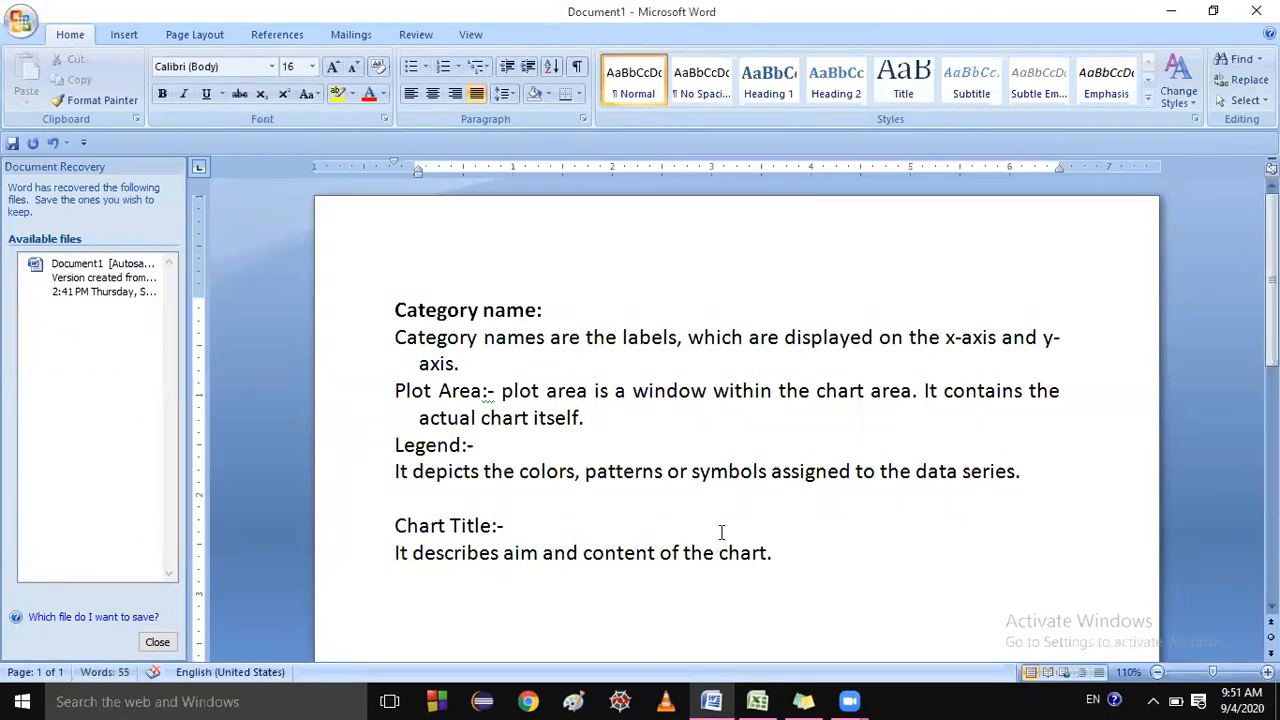
- Reread the chart title definition, and switch to the Excel workbook to inspect the upper part of the Chart1 chart
double_click(714, 536)
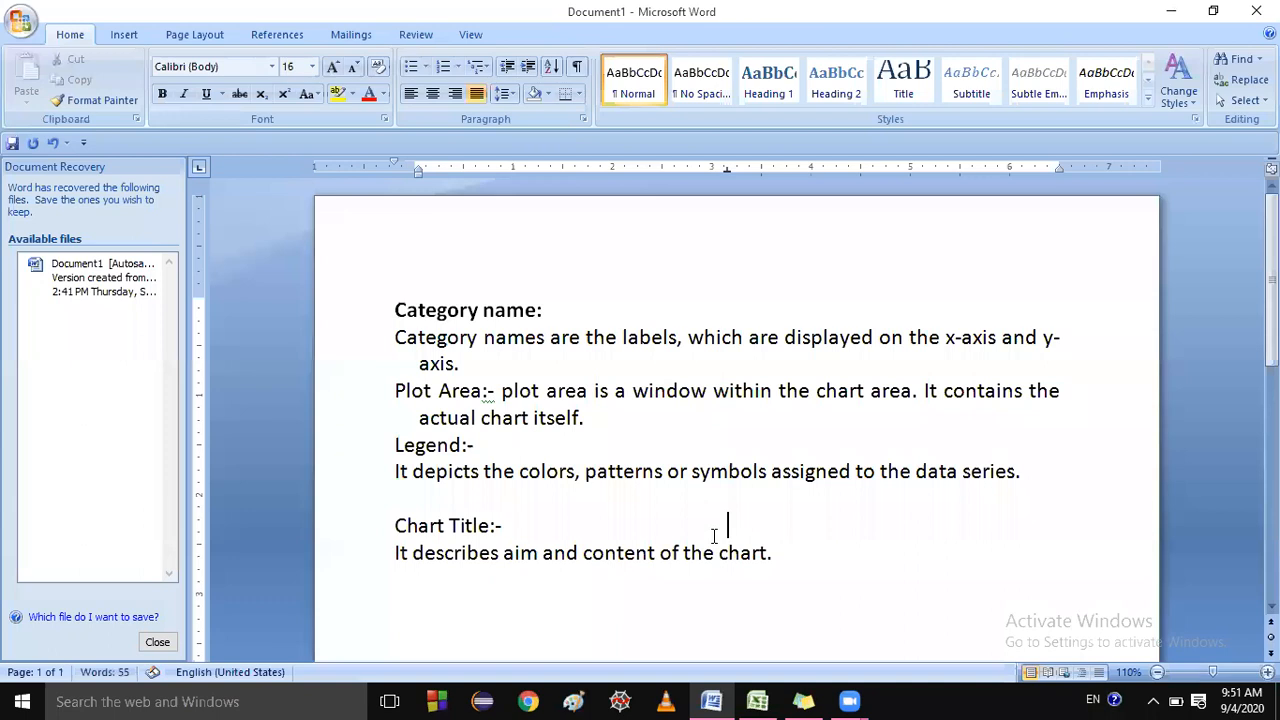
triple_click(660, 553)
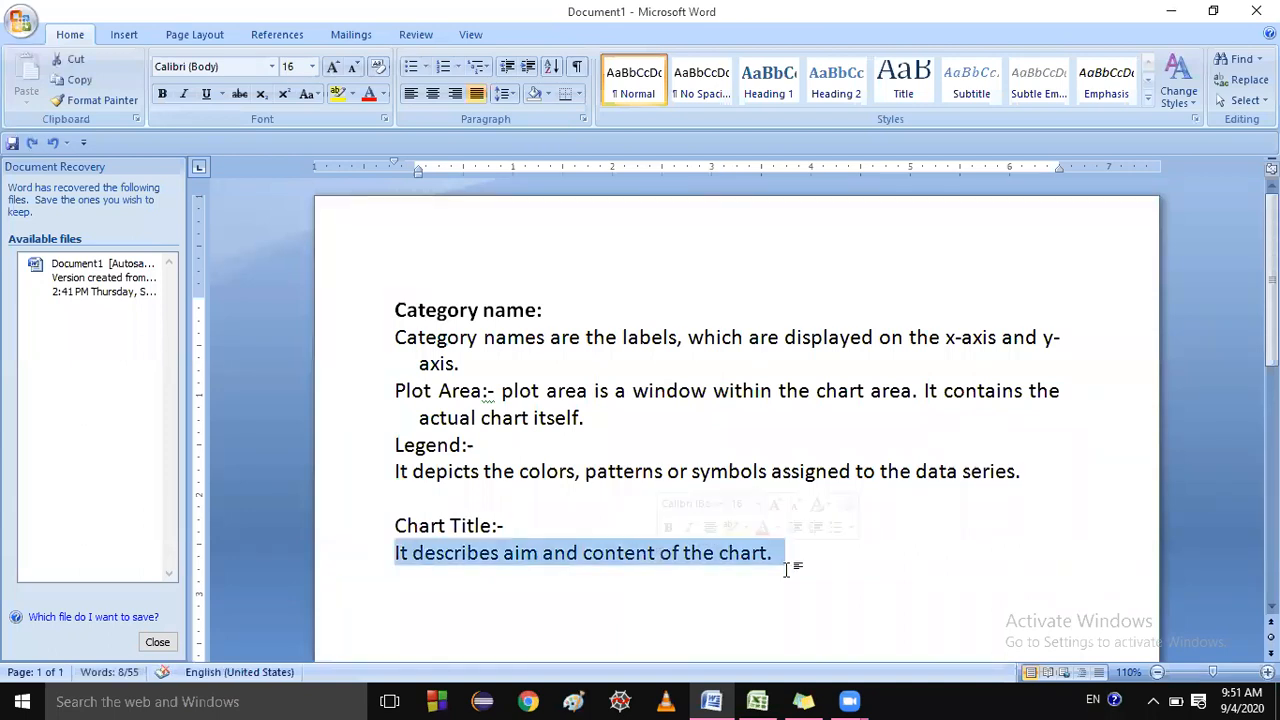
click(757, 701)
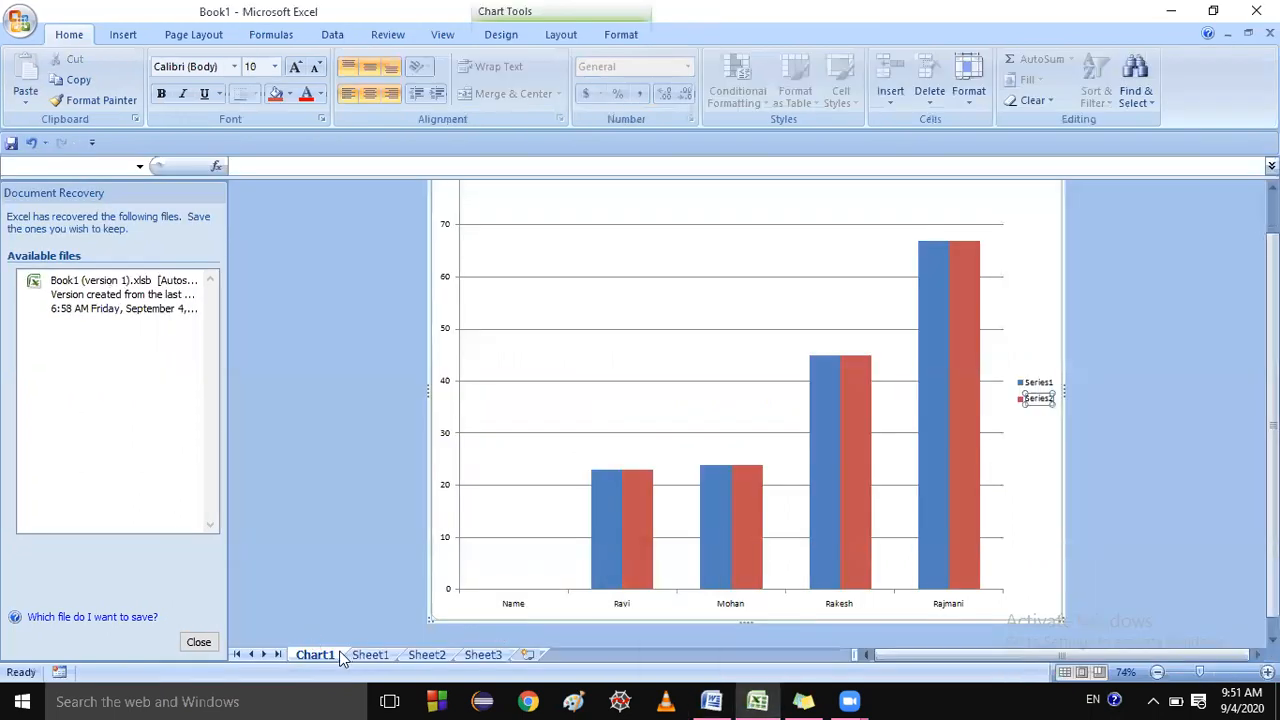
scroll(780, 240, up, 1)
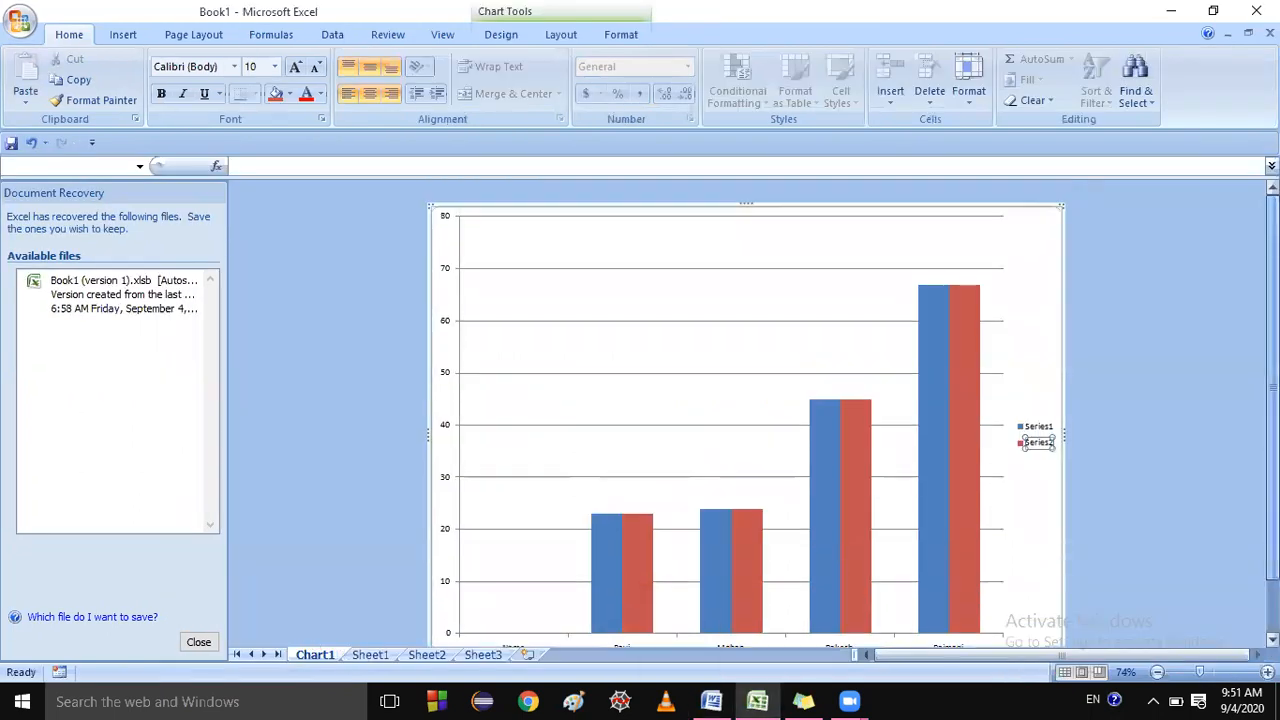
click(782, 237)
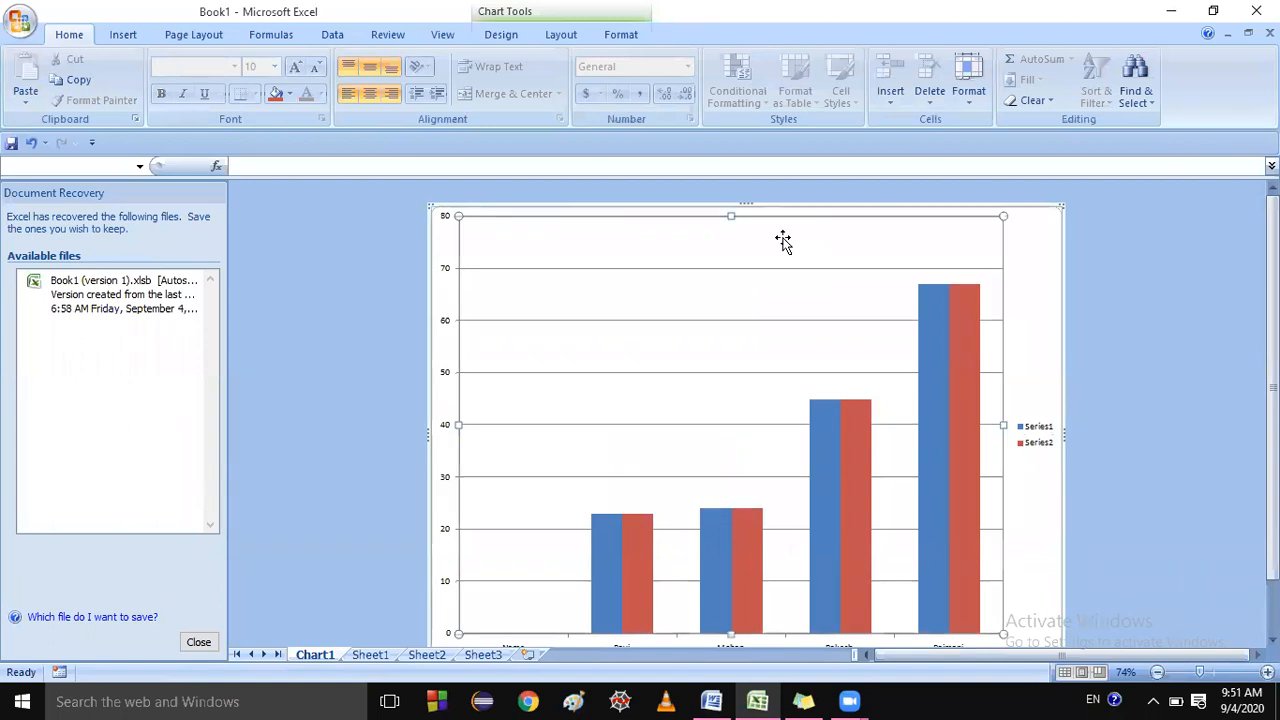
- Delete the Chart1 sheet from the workbook
right_click(310, 658)
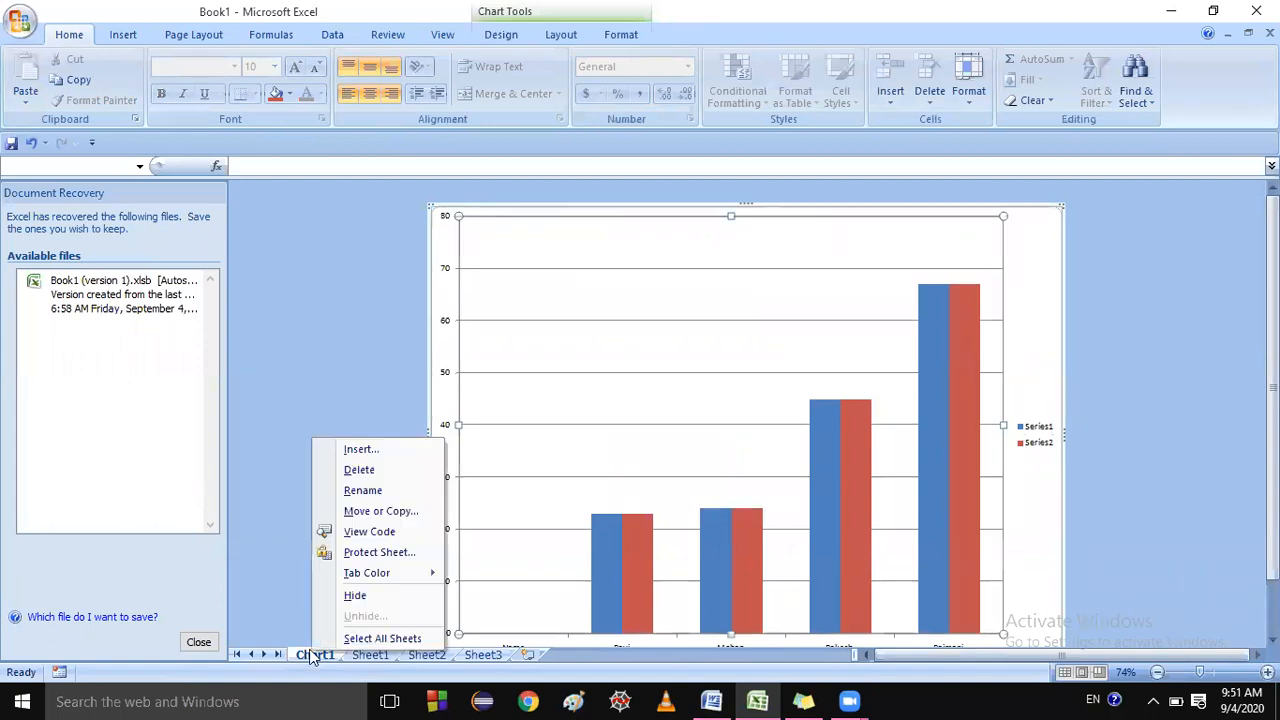
click(389, 478)
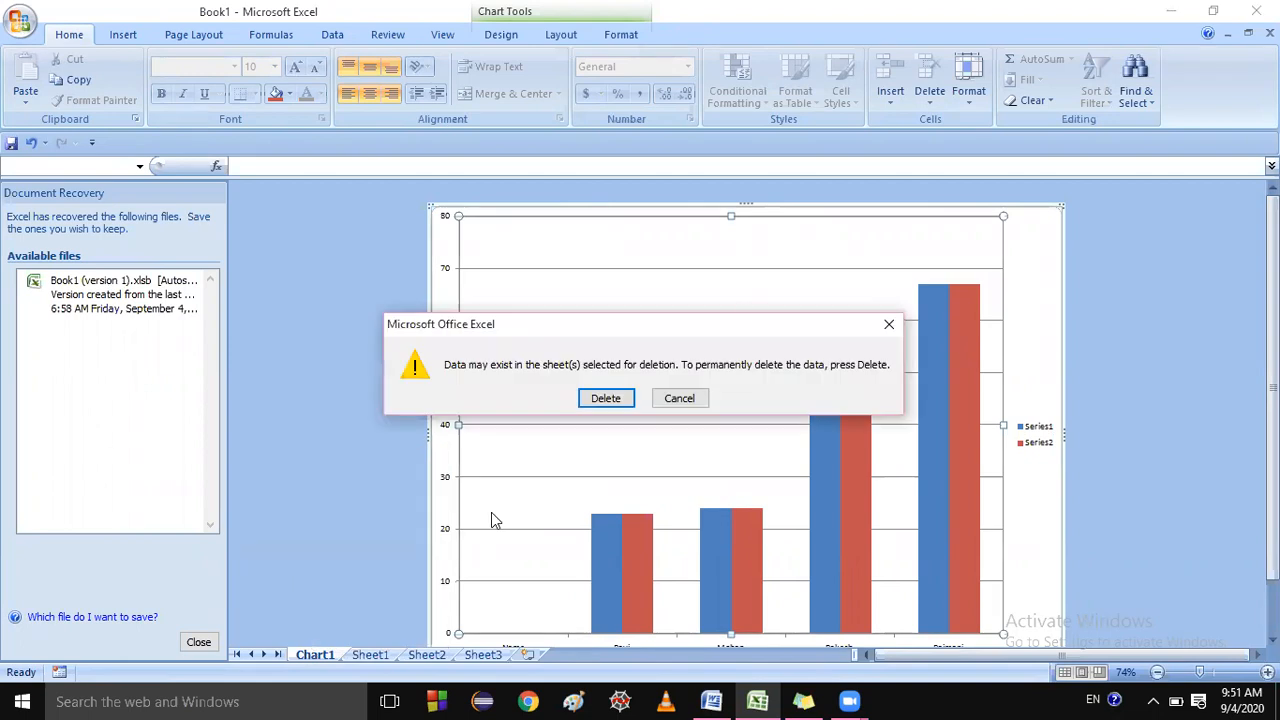
click(603, 397)
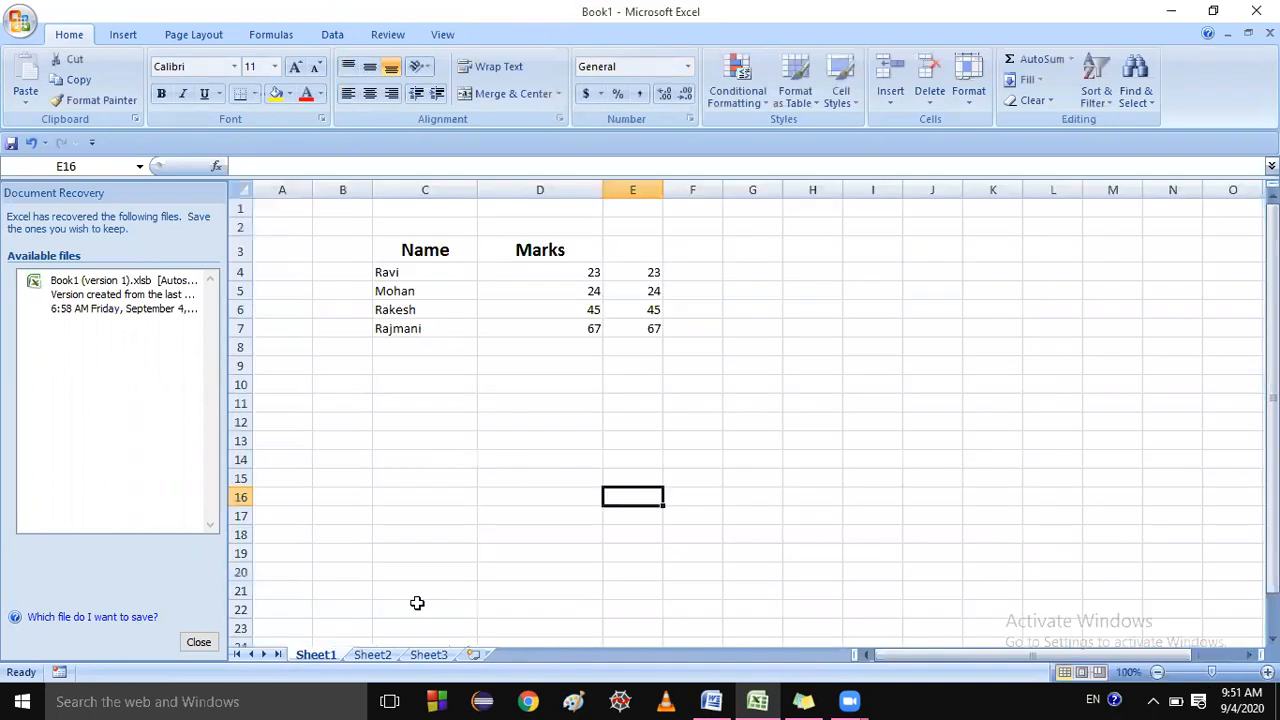
- Insert a 2-D clustered column chart from the Name and Marks table in C3:E7
click(432, 251)
key(shift+Right)
key(shift+Right)
key(shift+Down)
key(shift+Down)
key(shift+Down)
key(shift+Down)
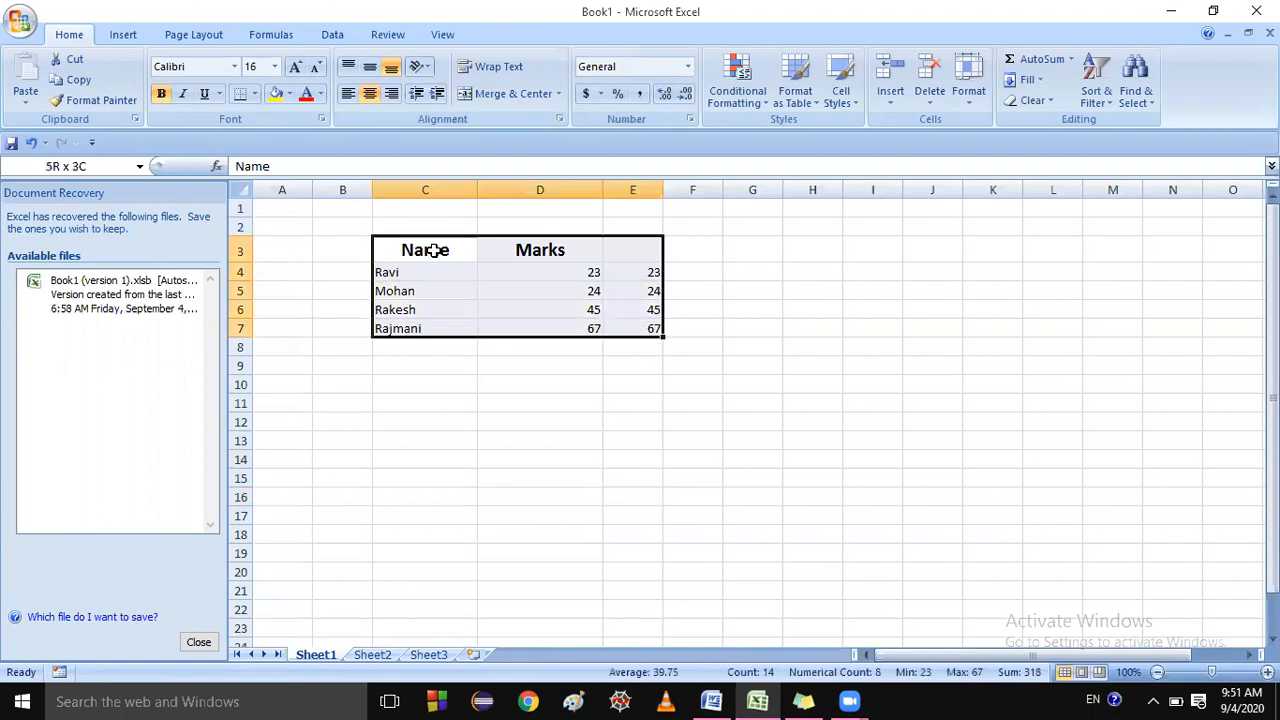
click(123, 35)
click(302, 68)
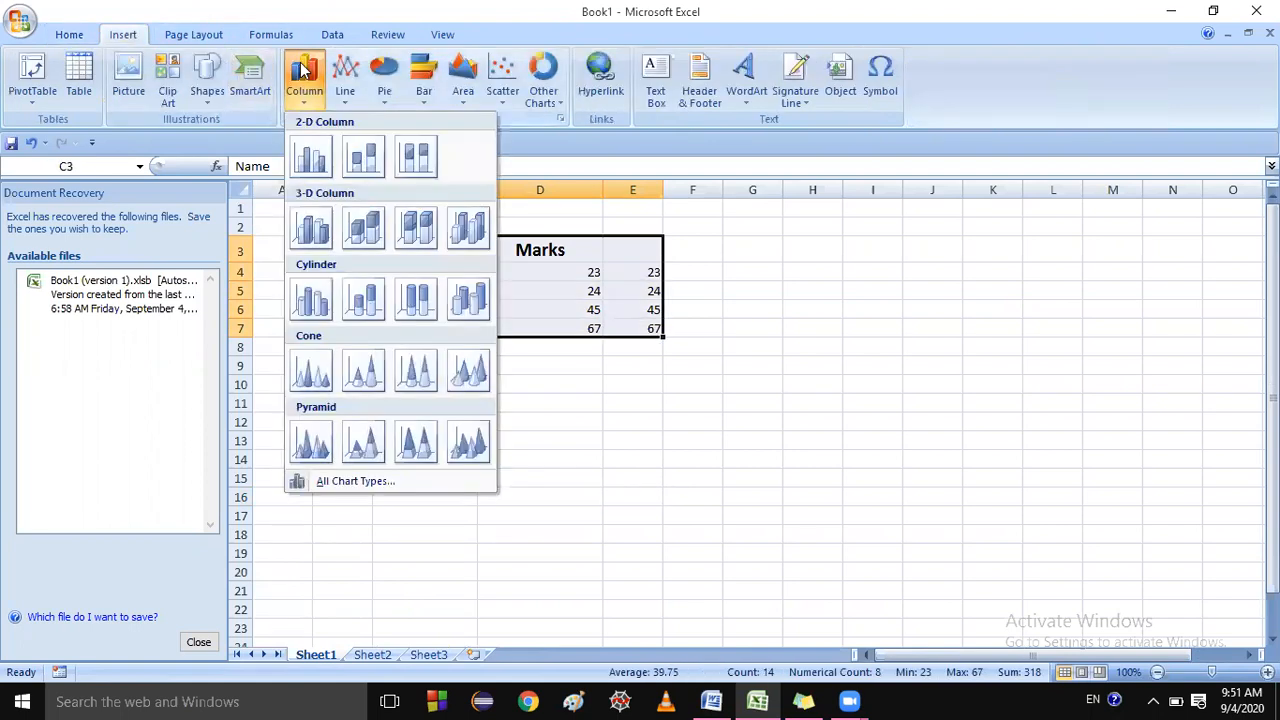
click(310, 156)
- Move the chart to the empty area beside the table, around columns G to O, and stretch it taller
drag(727, 300, 939, 245)
click(1009, 282)
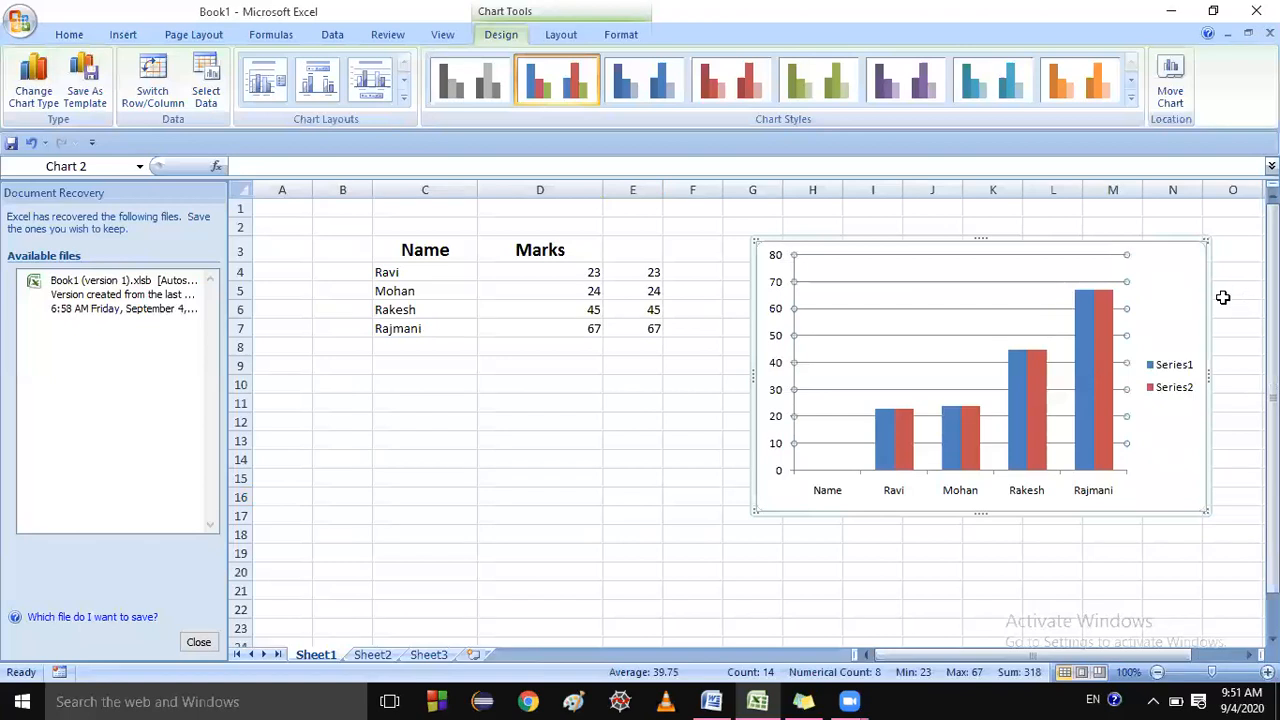
click(1140, 252)
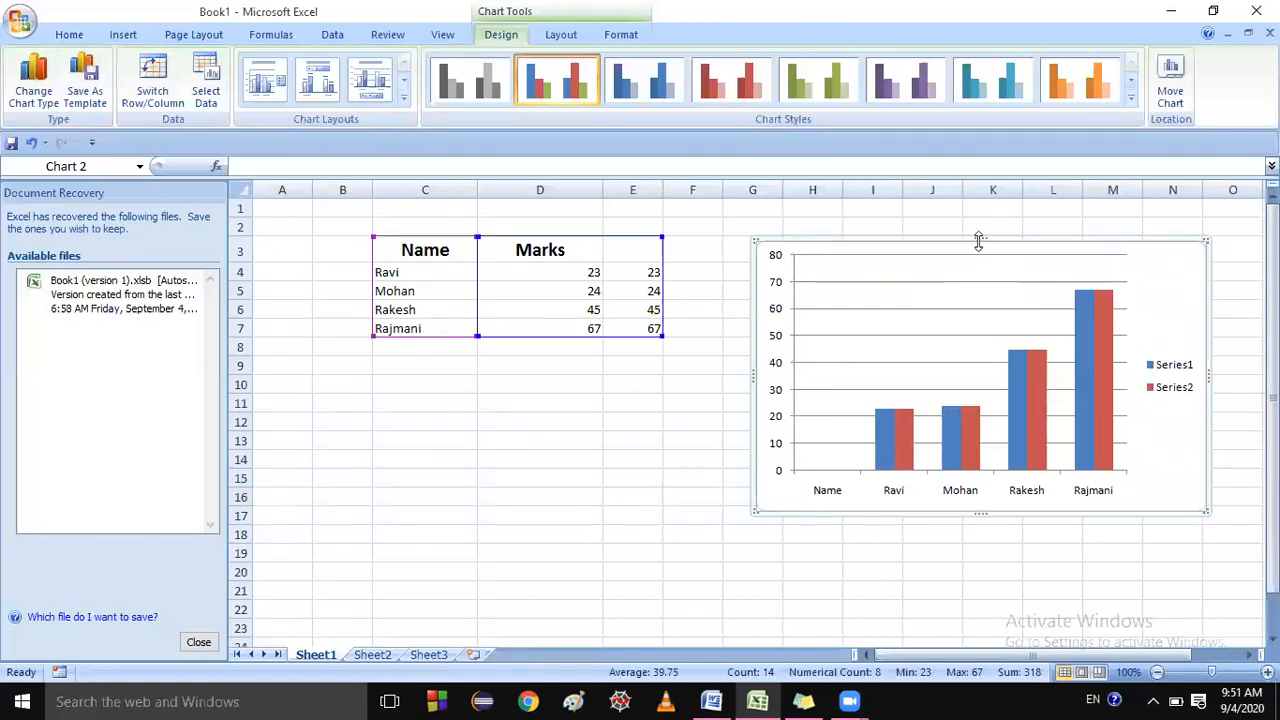
drag(979, 242, 977, 201)
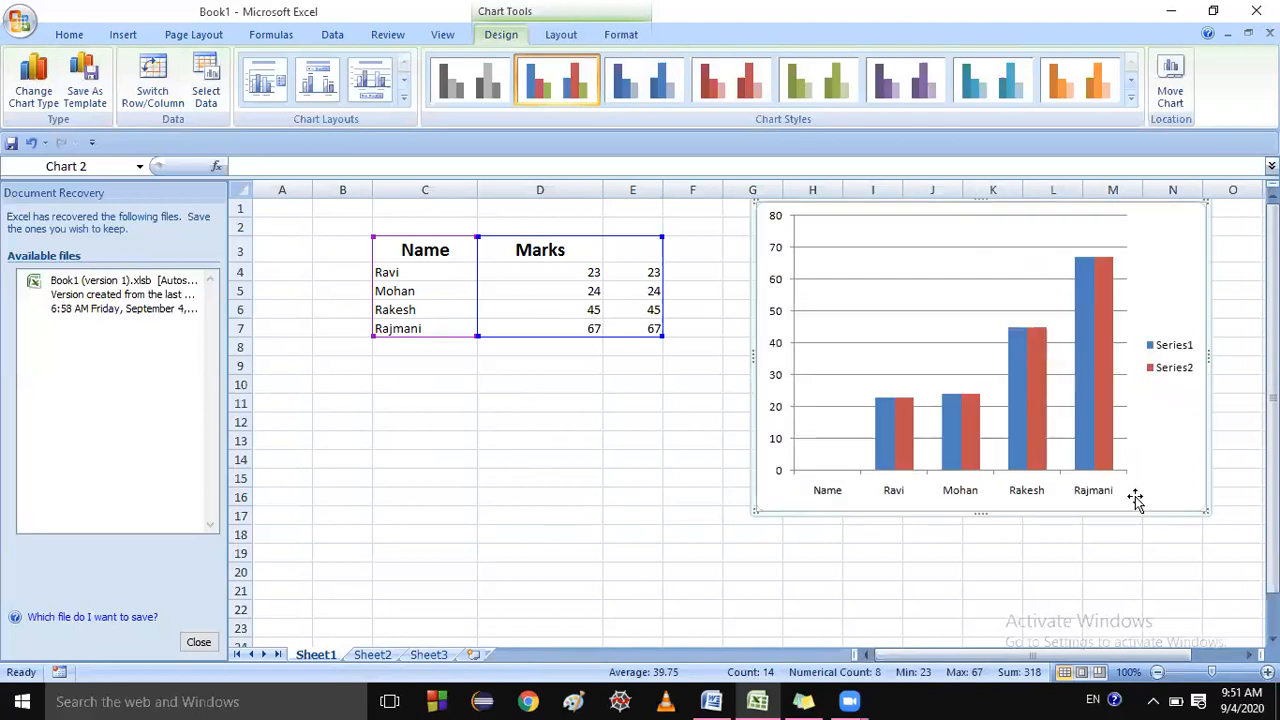
click(1117, 334)
drag(1120, 434, 1194, 489)
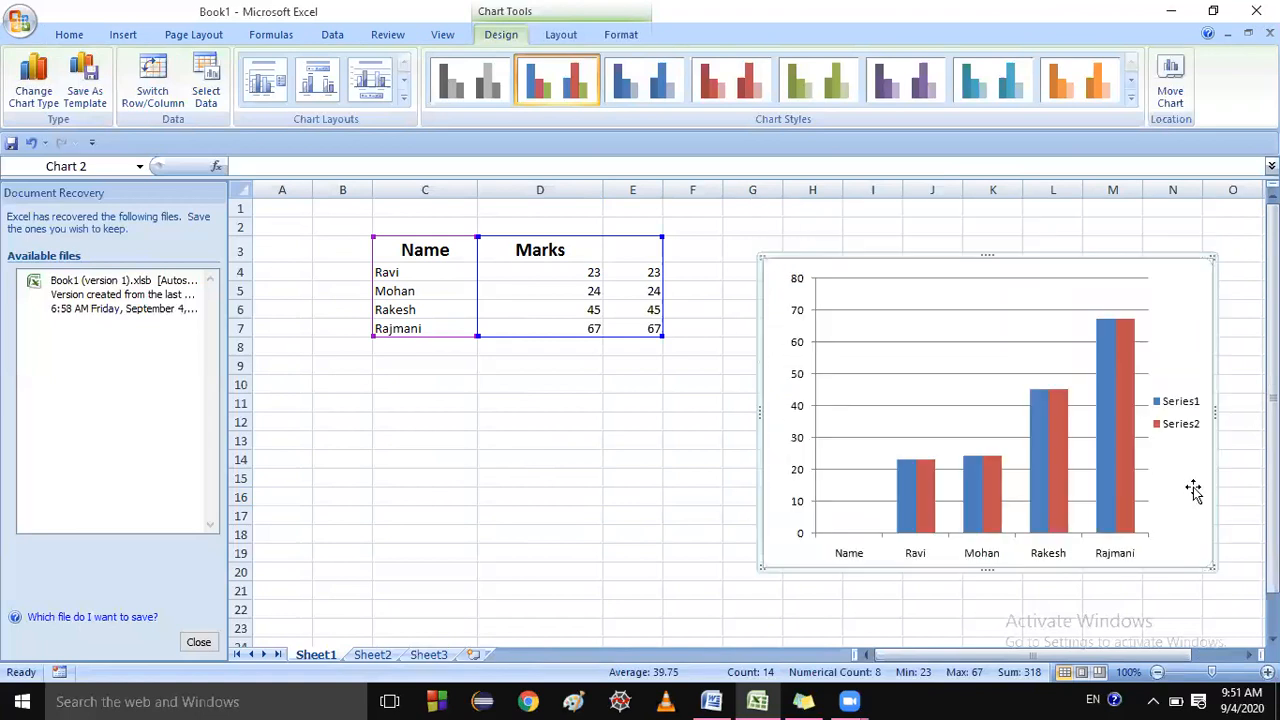
click(582, 557)
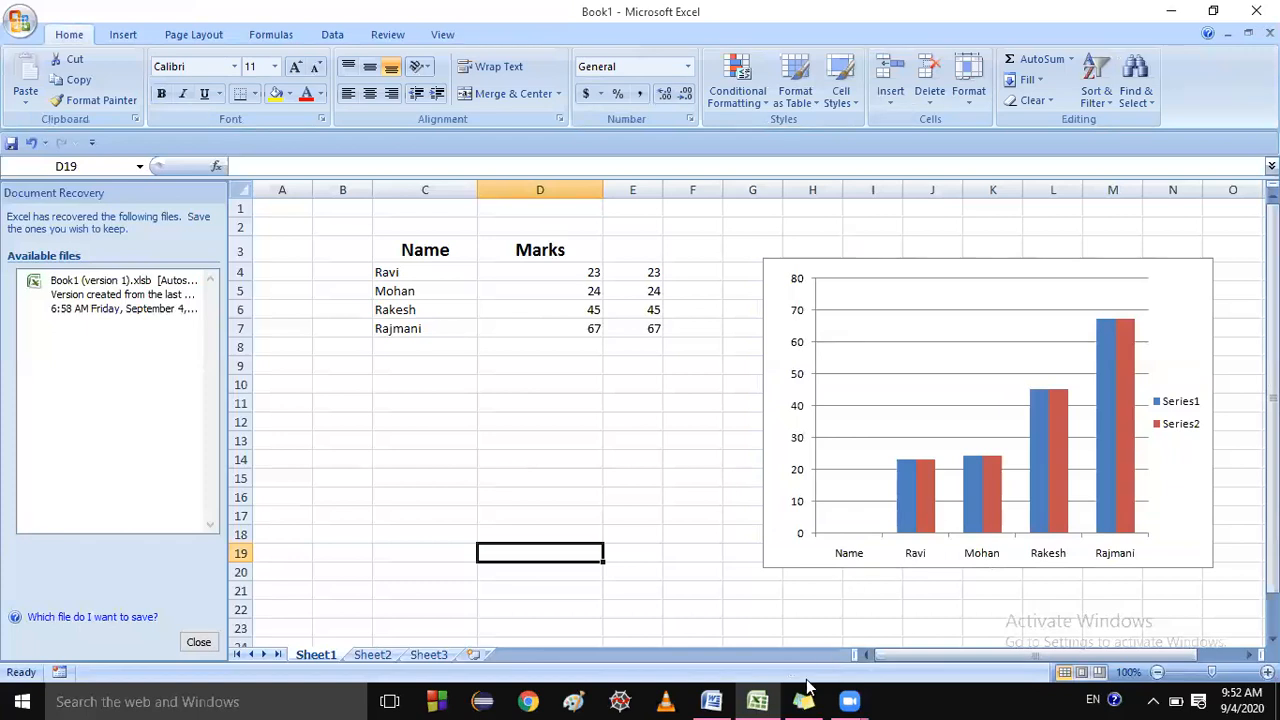
- Switch to the Word document and add the heading "Gridlines:" below the chart title definition, leaving a blank line between
click(712, 700)
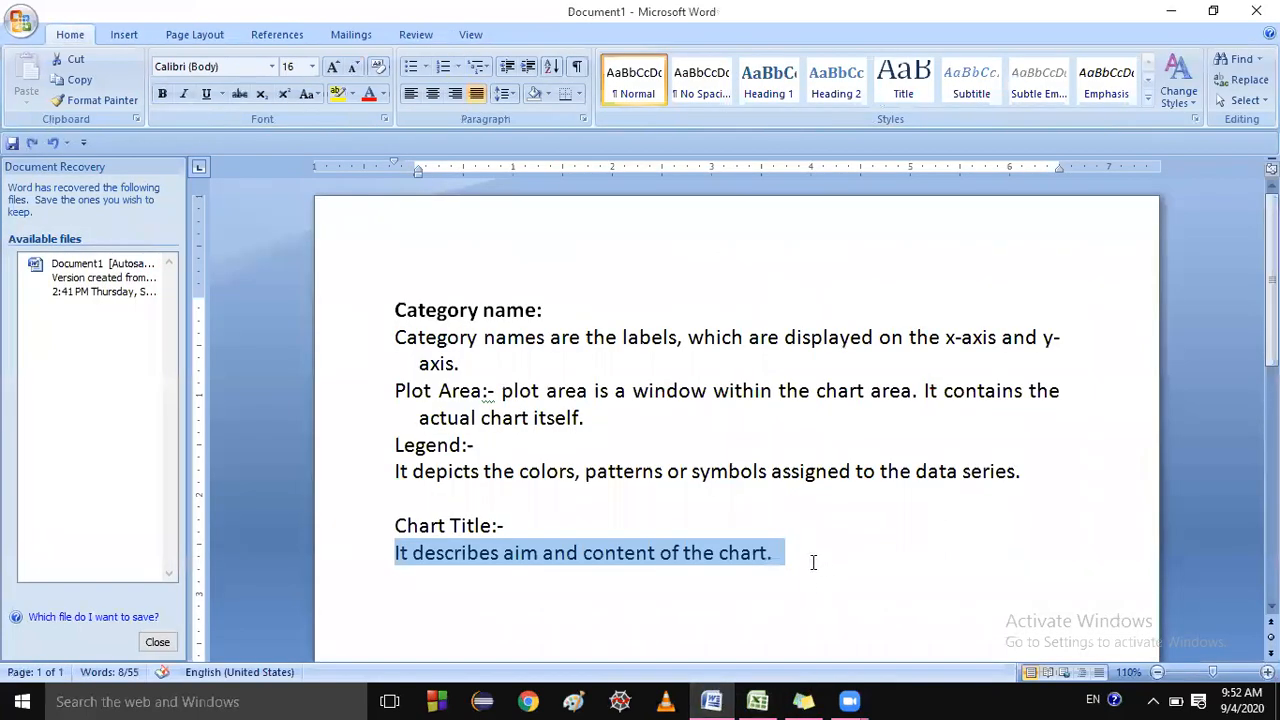
click(813, 558)
key(Return)
key(Return)
text(Gridlines:)
key(Return)
- Write "These can either be horizontal or vertical lines depeding on the selected chart type." under the Gridlines heading
text(these can either)
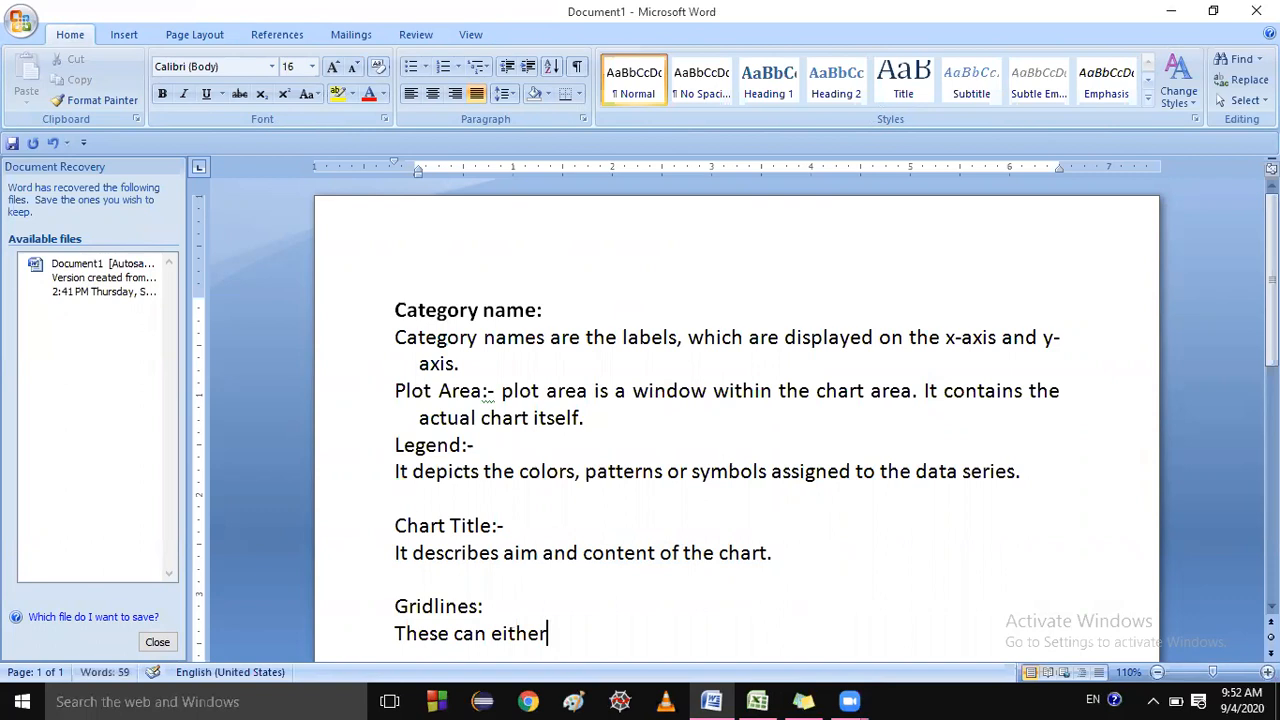
text( be horizontal)
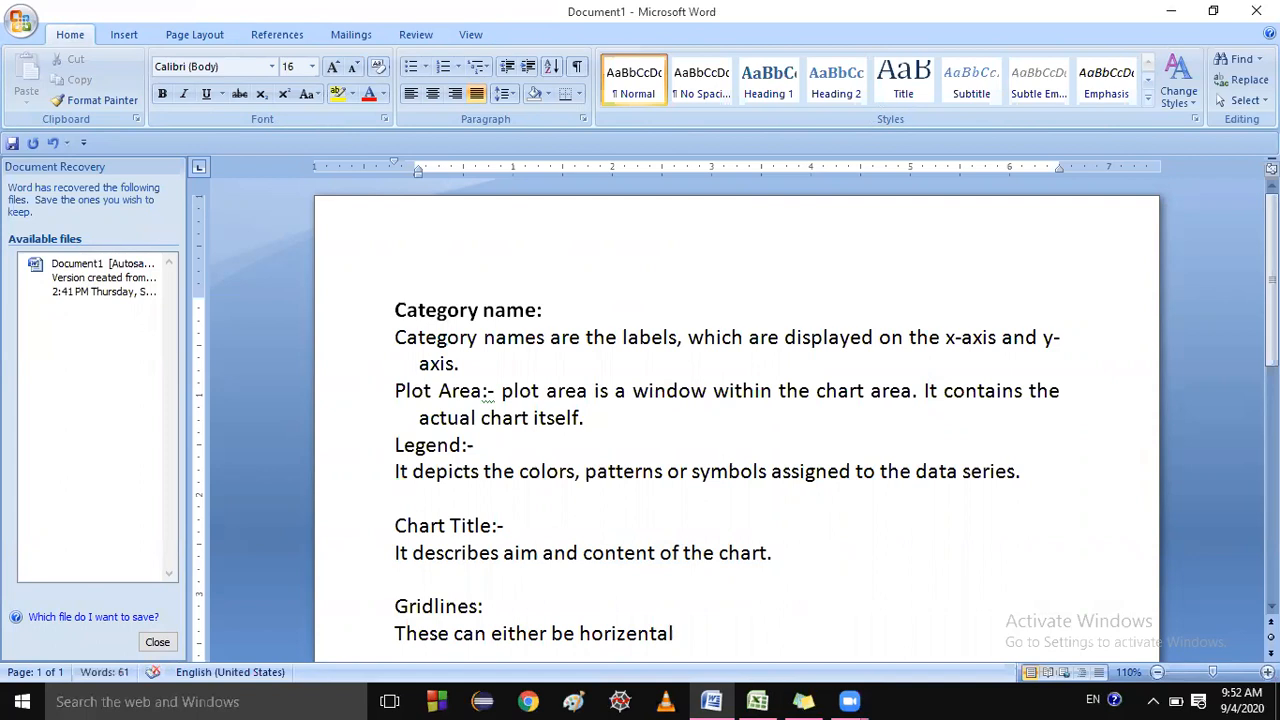
text( or vertical lines descri)
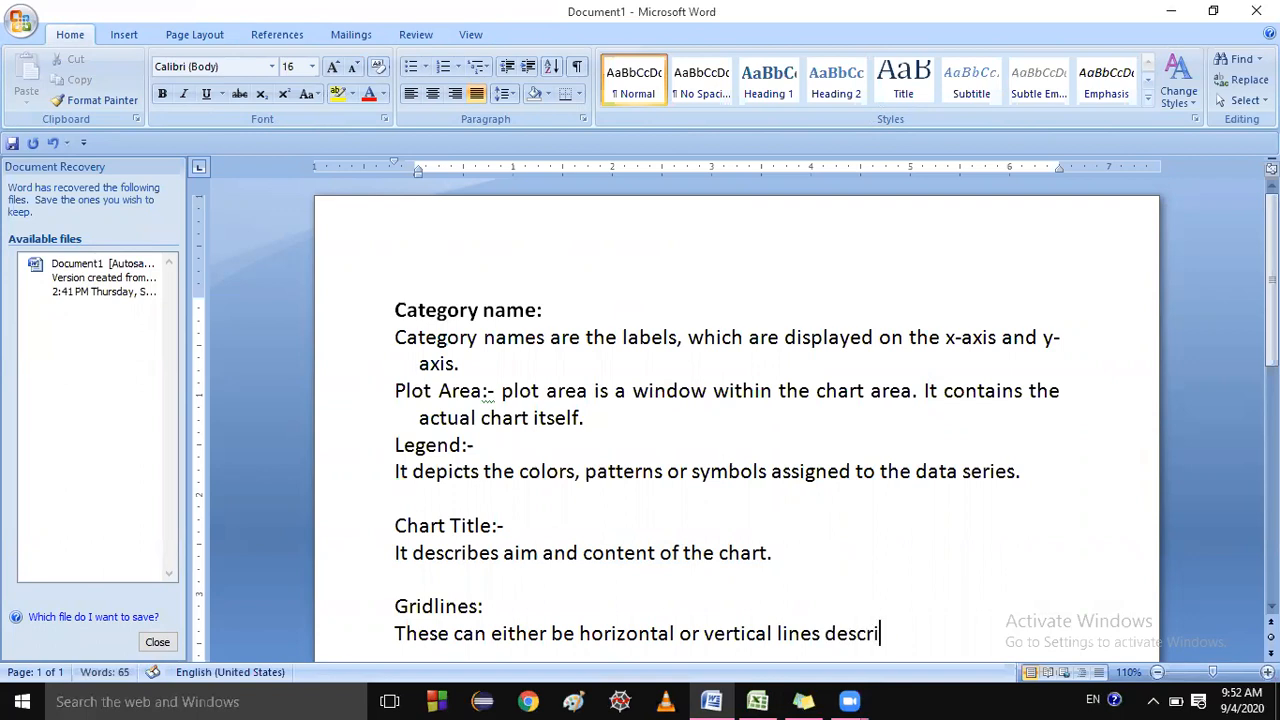
text(bing)
key(BackSpace)
key(BackSpace)
key(BackSpace)
key(BackSpace)
key(BackSpace)
key(BackSpace)
key(BackSpace)
key(BackSpace)
text(peding o)
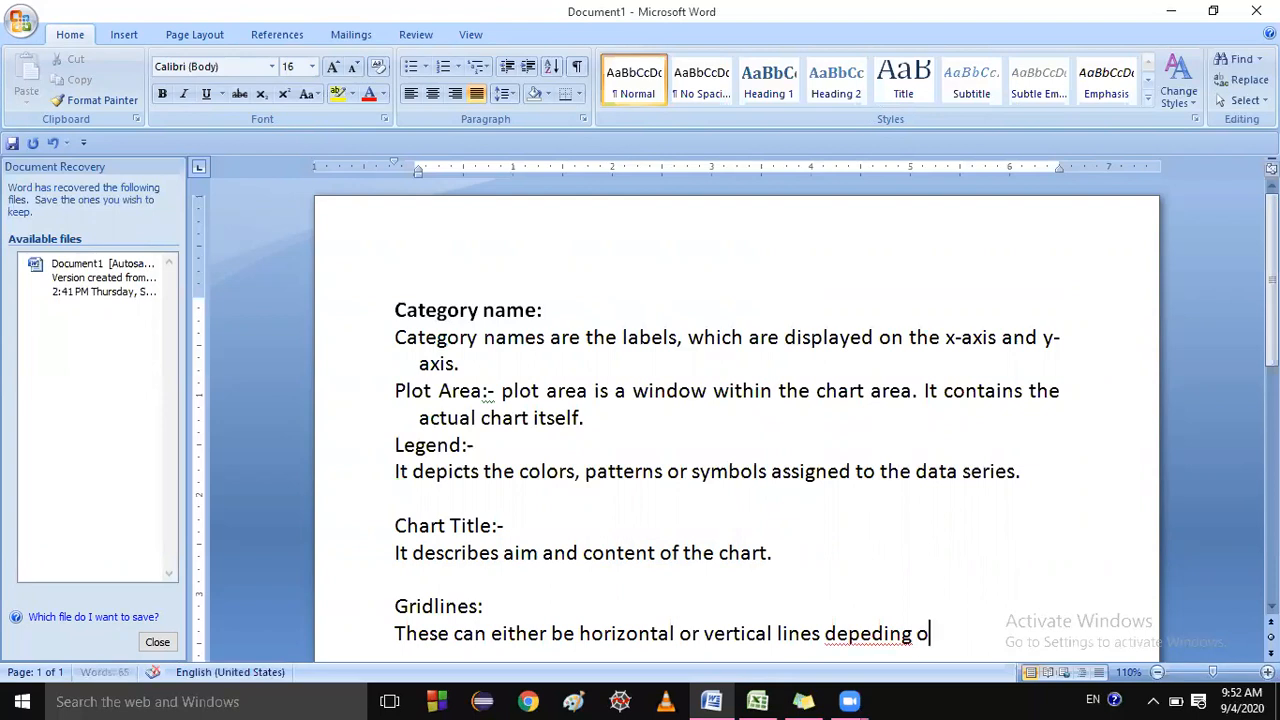
text(n the selected chart type.)
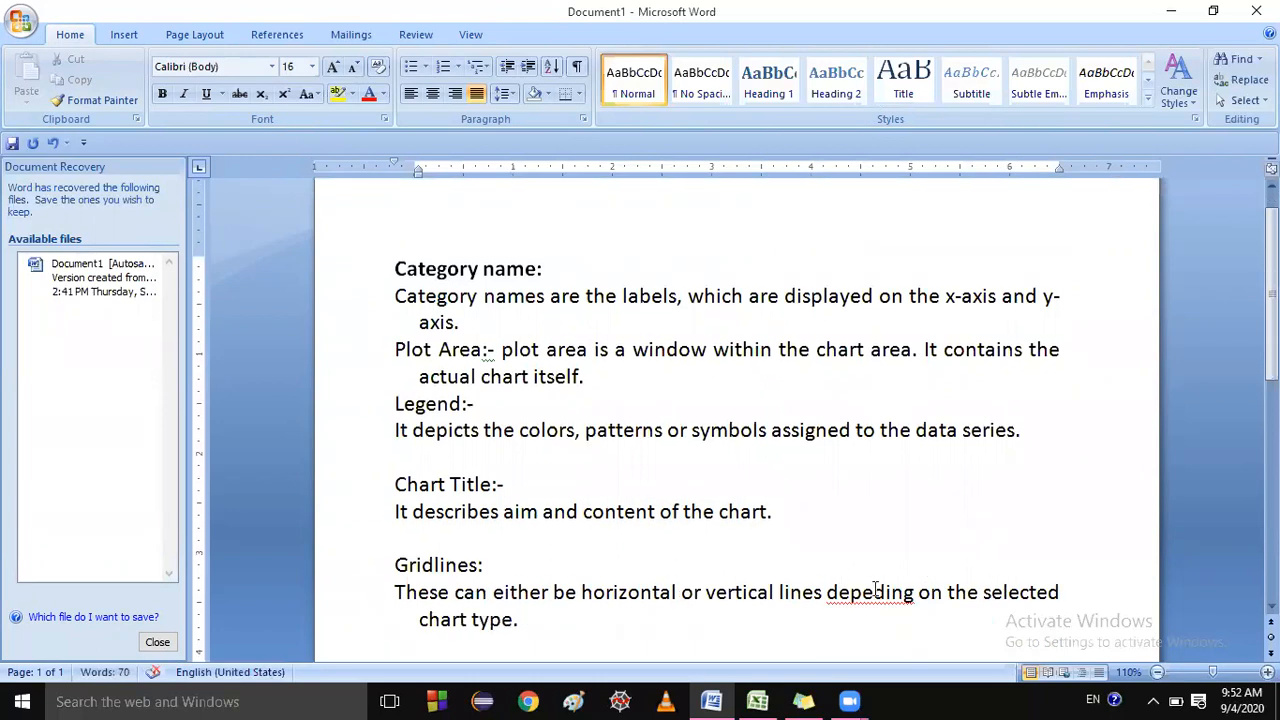
- Correct the misspelled word "depeding" to "depending" in the gridlines definition
click(875, 590)
key(shift+F10)
key(Return)
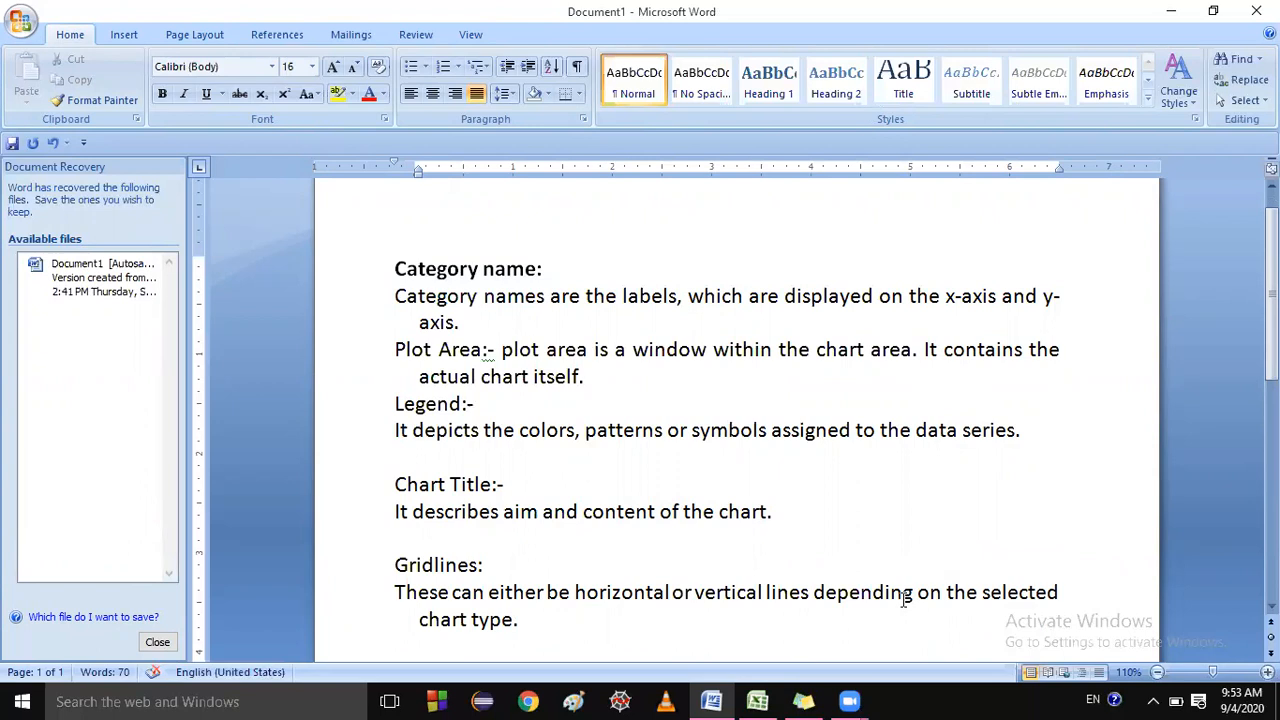
- Switch to the Excel workbook and inspect the gridlines in the chart's plot area
click(757, 701)
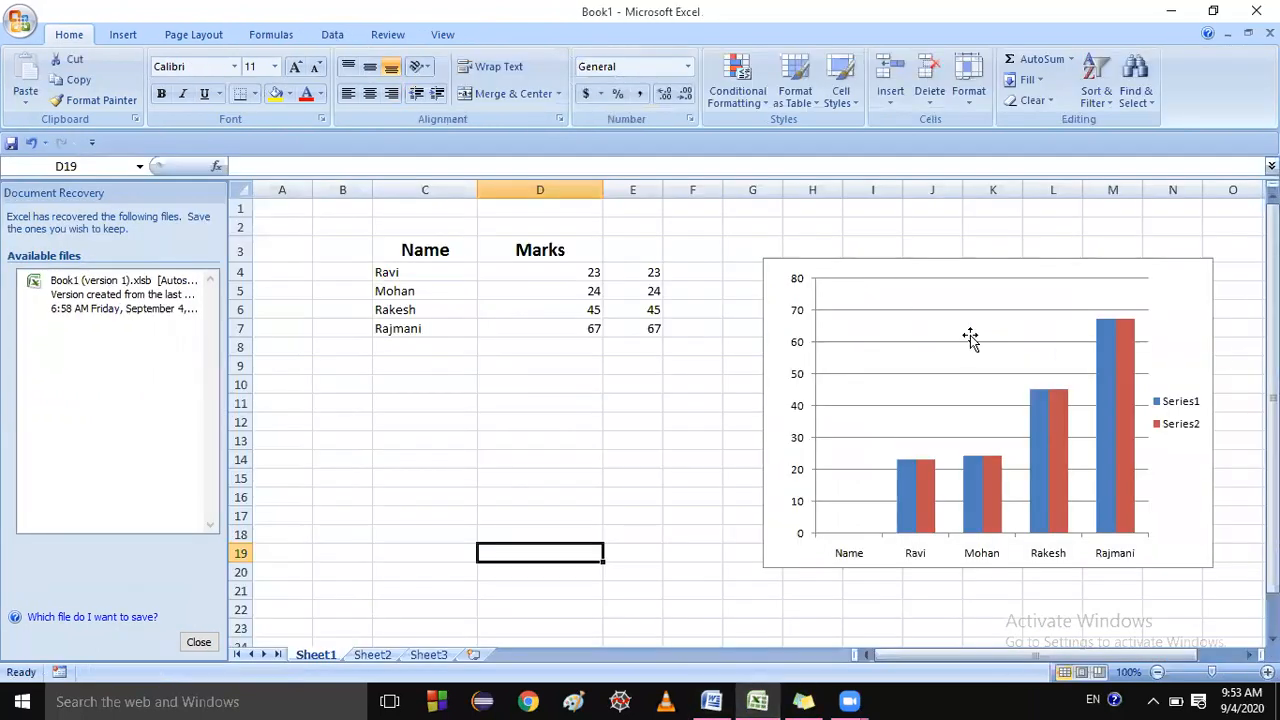
click(944, 395)
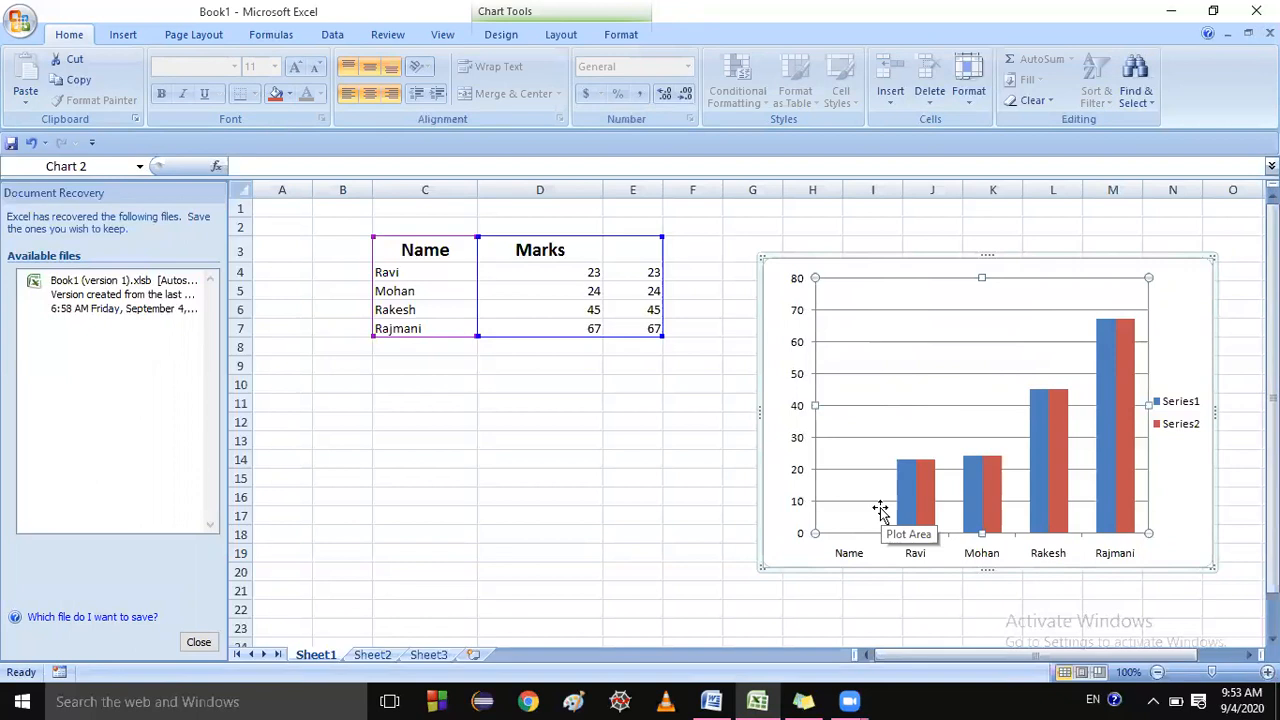
double_click(933, 397)
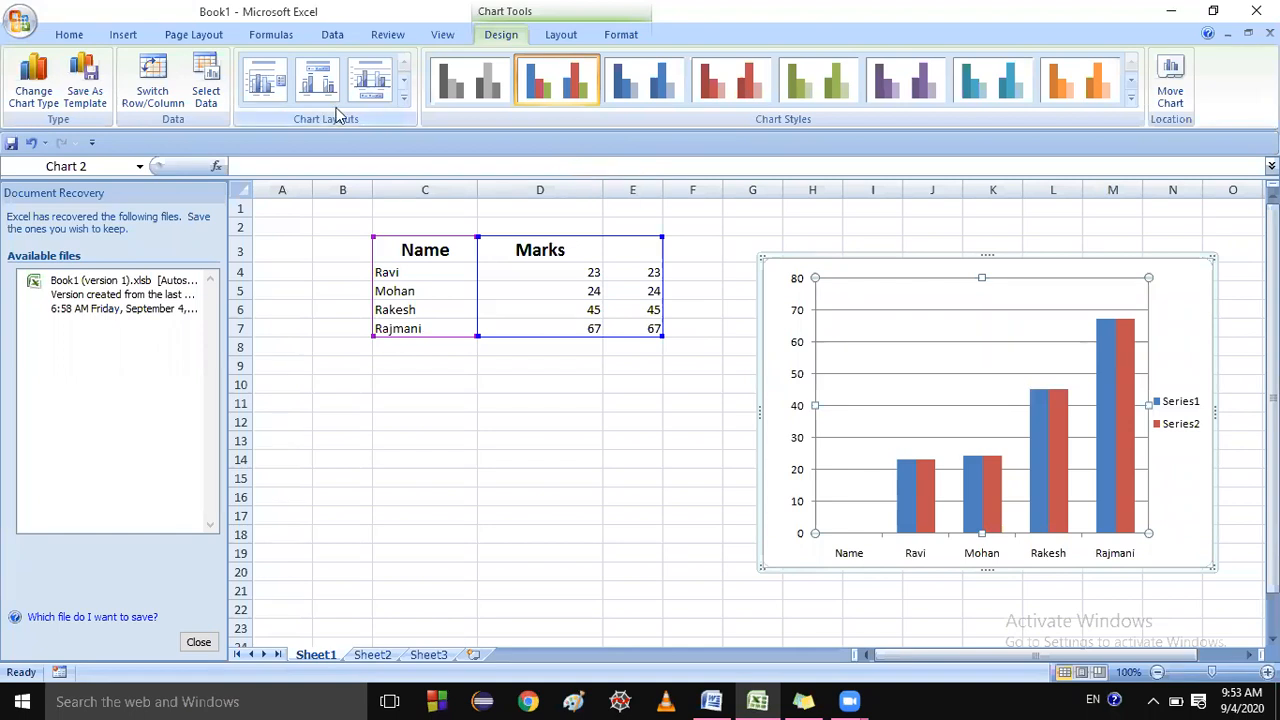
- Add a centered overlay title to the column chart
click(561, 34)
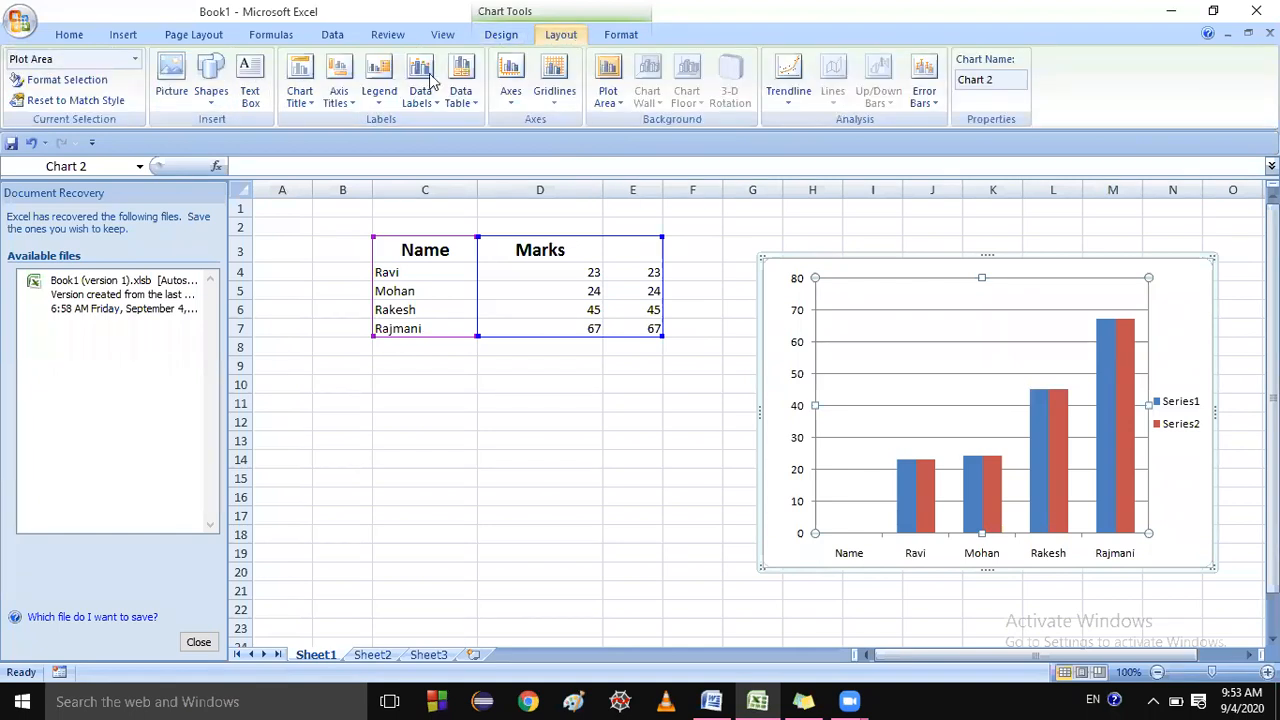
click(306, 100)
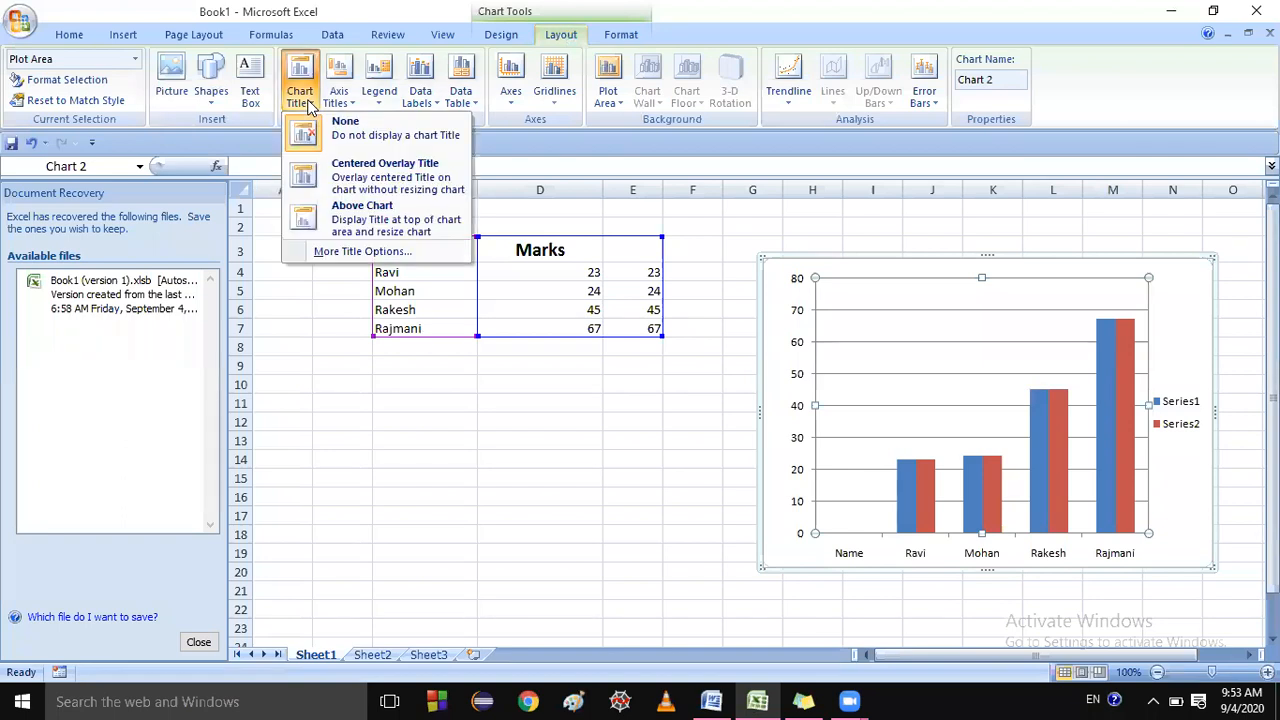
click(308, 105)
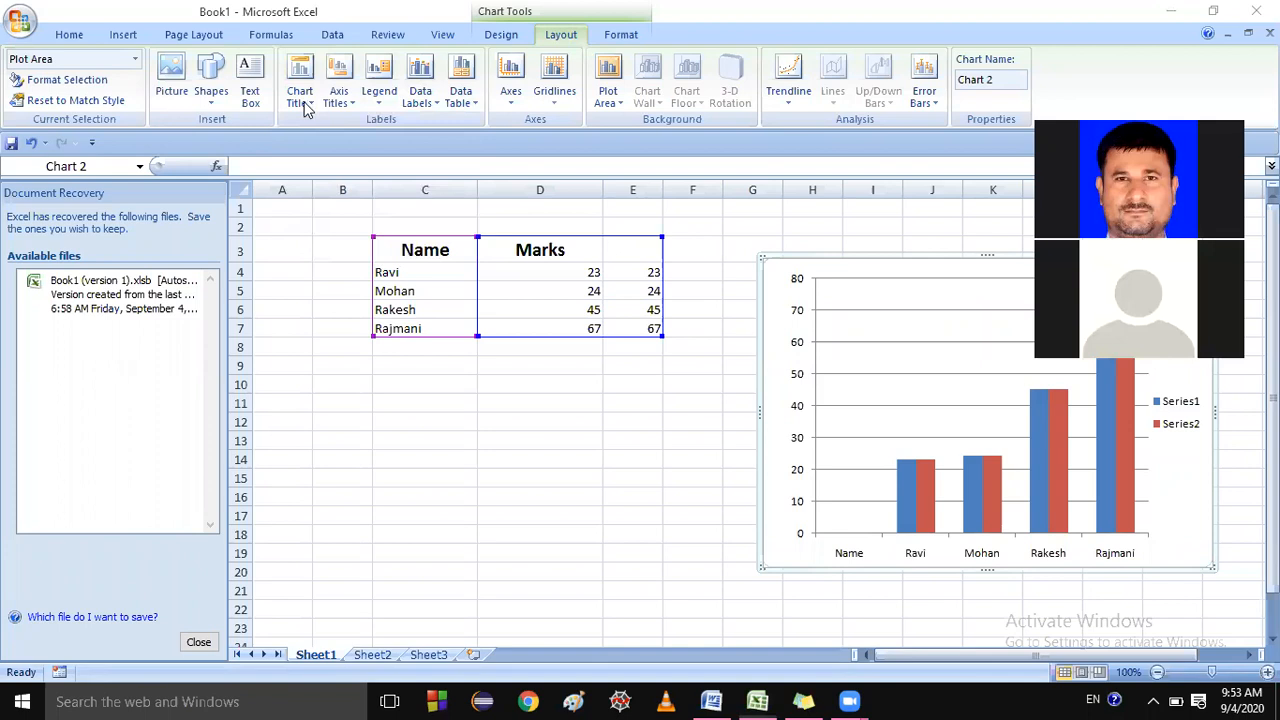
click(307, 103)
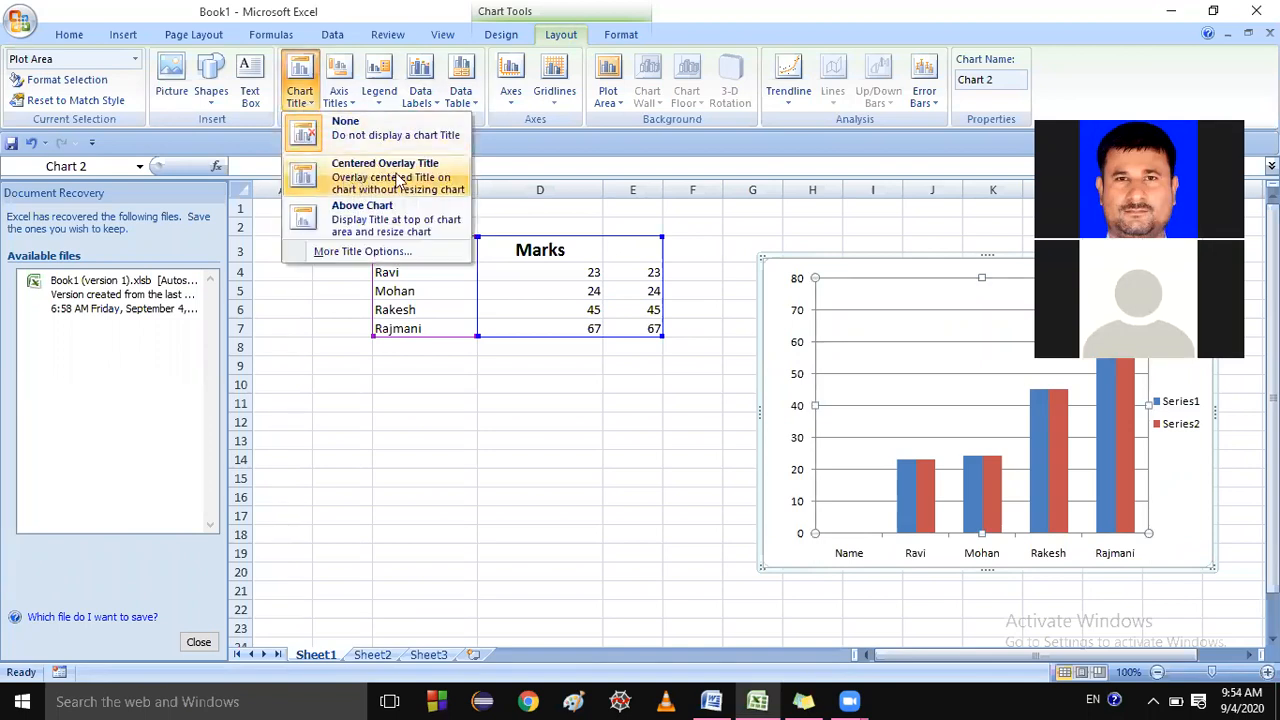
click(355, 185)
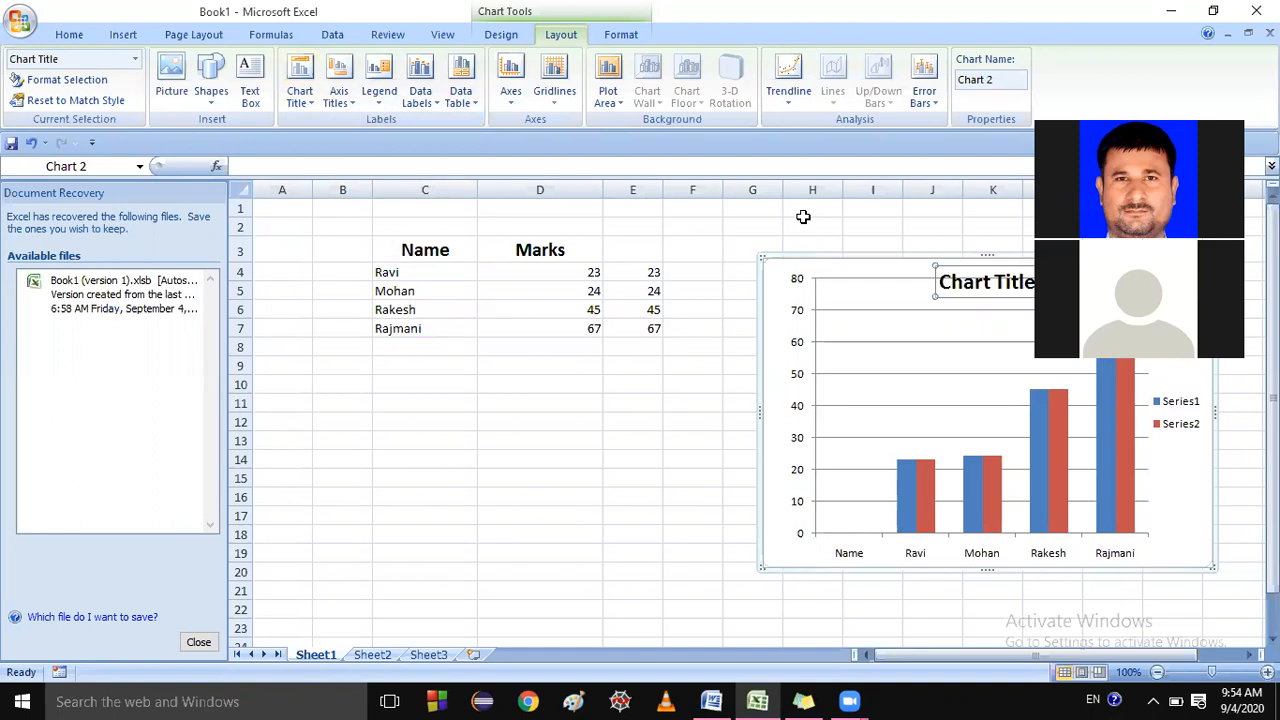
- Replace the placeholder text of the chart title with "Students Marks"
click(1037, 285)
key(BackSpace)
key(BackSpace)
key(BackSpace)
key(BackSpace)
key(BackSpace)
key(BackSpace)
key(BackSpace)
key(BackSpace)
key(BackSpace)
key(BackSpace)
key(BackSpace)
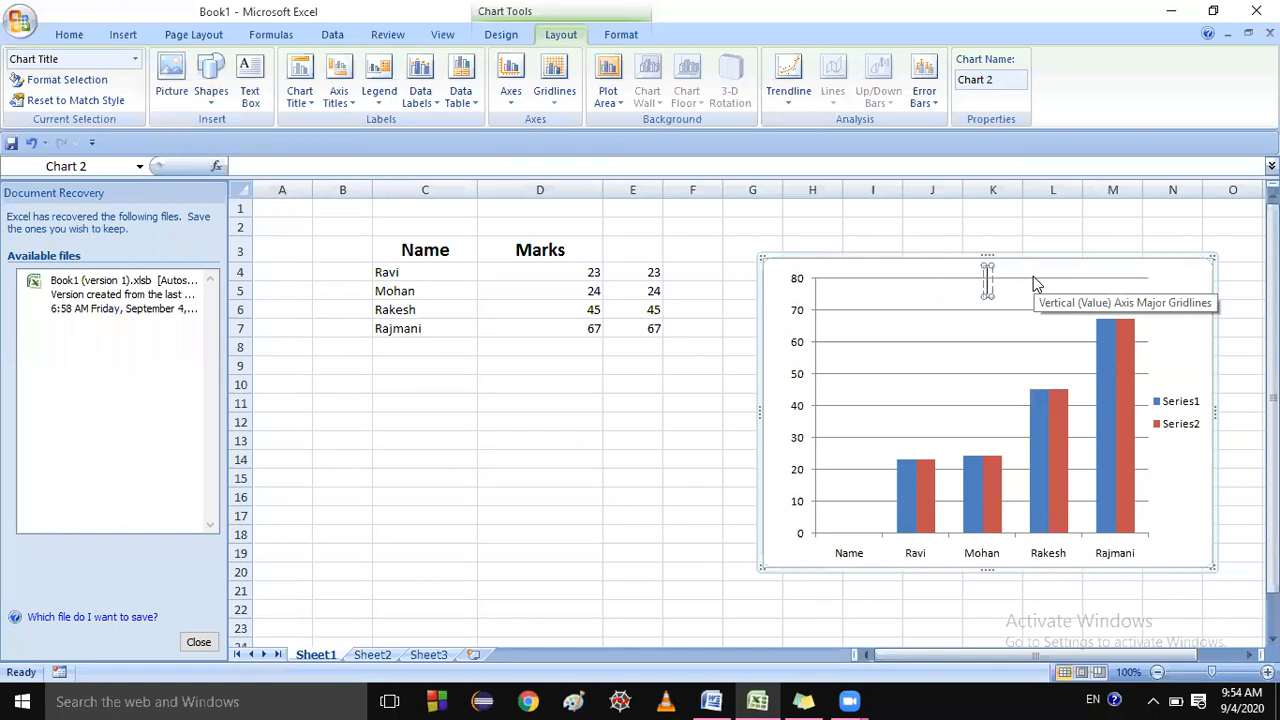
text(Students Marks)
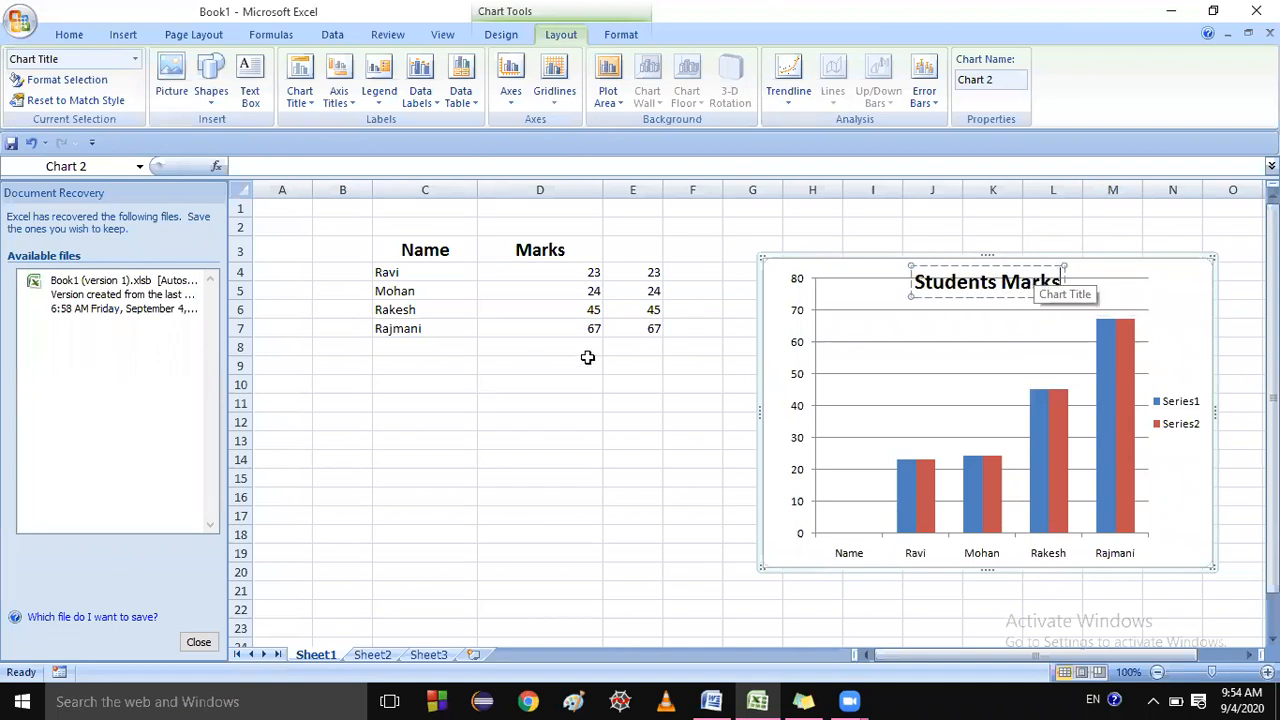
click(618, 381)
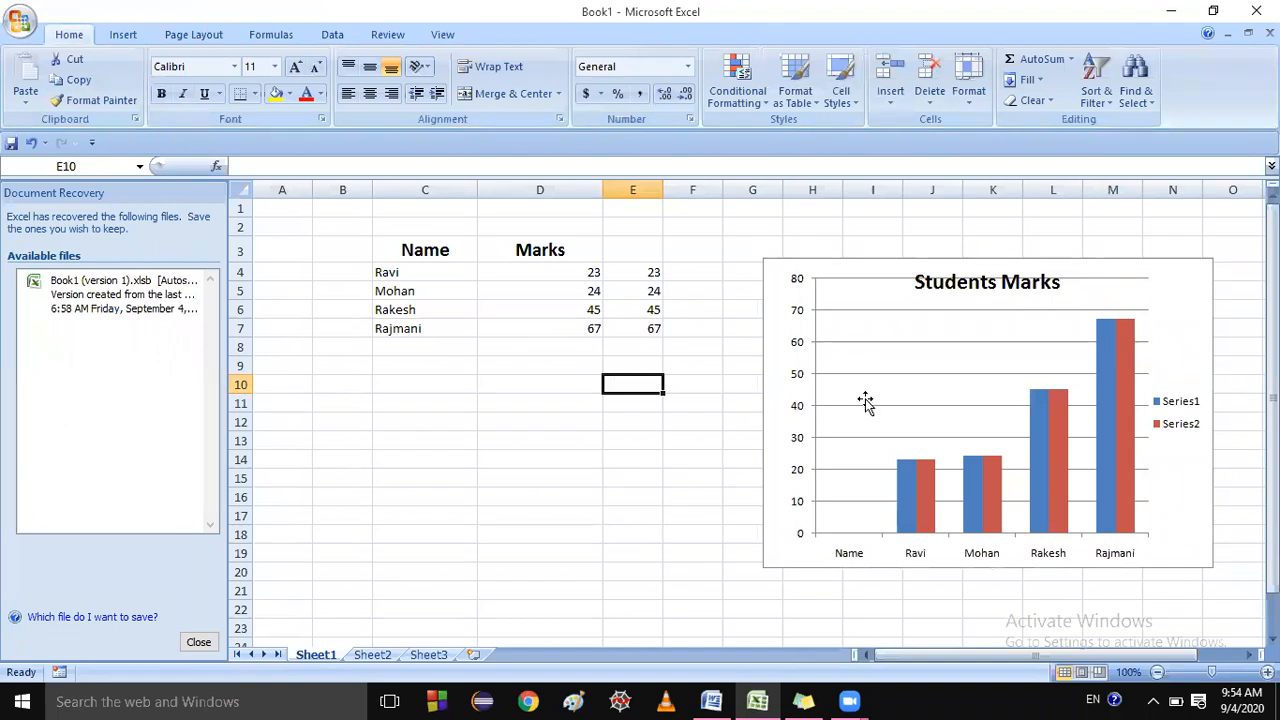
click(645, 436)
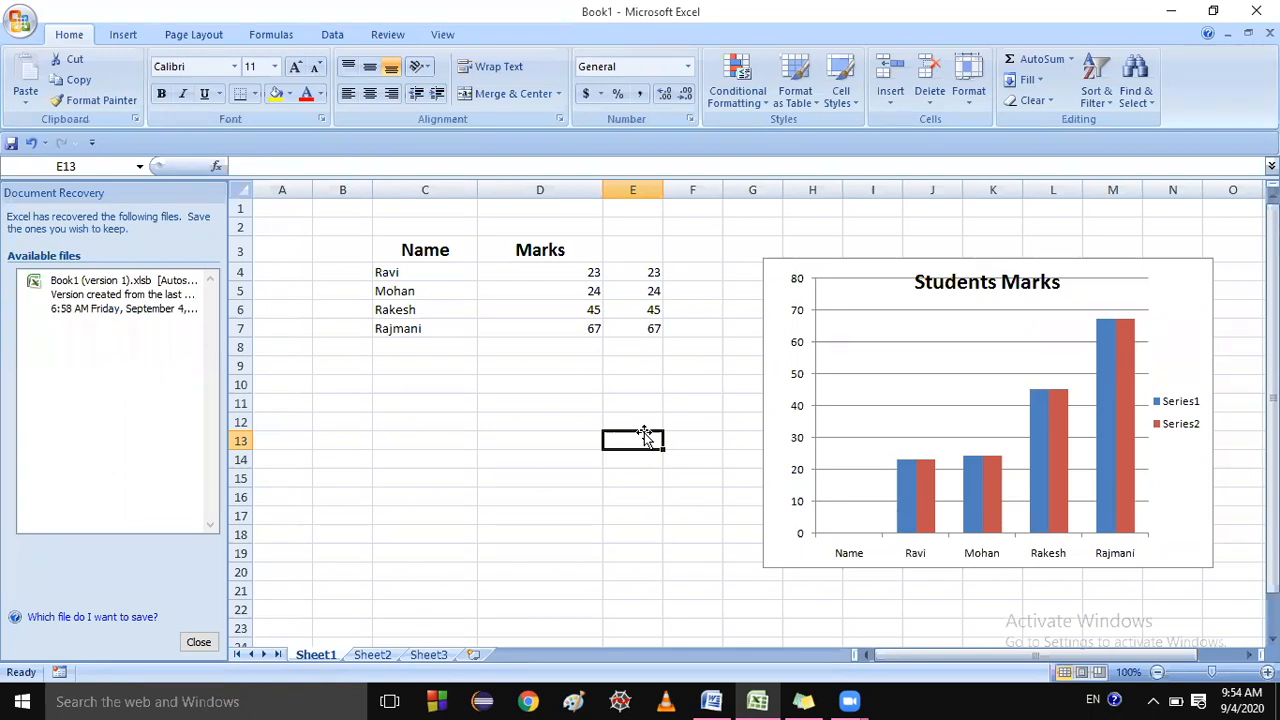
- Switch to the Word document and add the heading "Types of charts:" below the gridlines definition, leaving two blank lines between
click(714, 699)
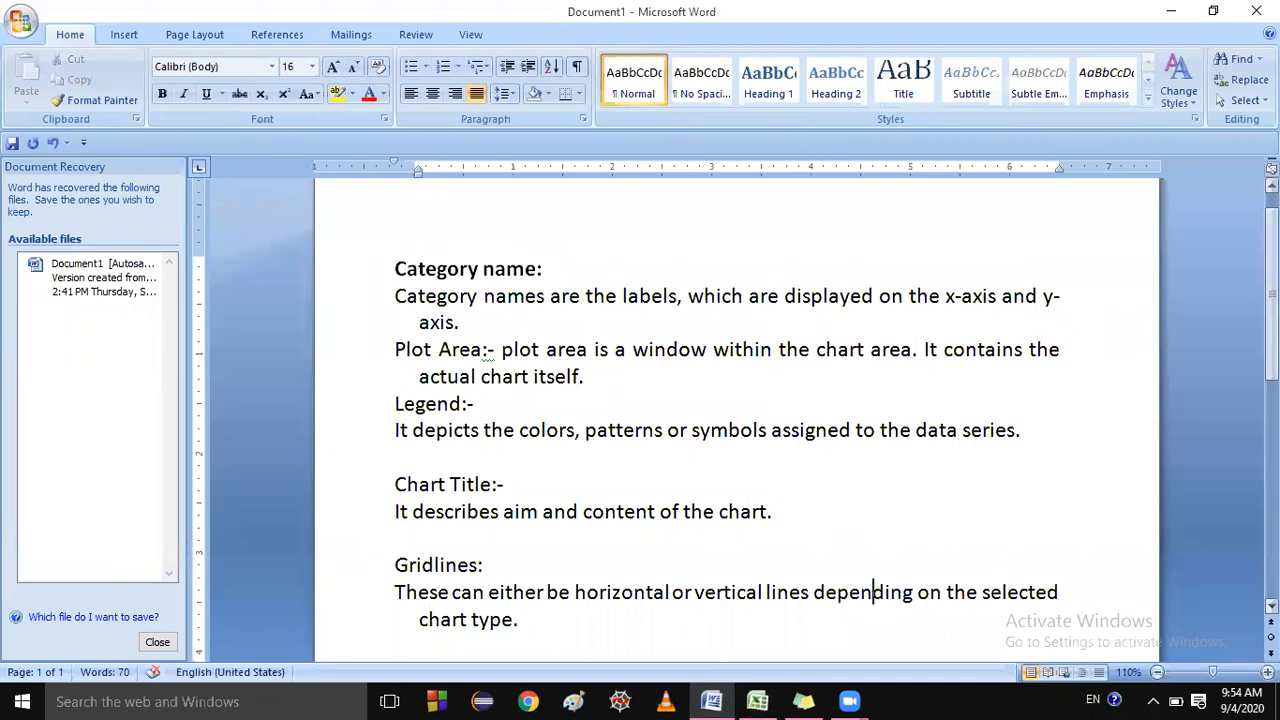
scroll(500, 389, down, 3)
click(525, 371)
key(Return)
key(Return)
key(Return)
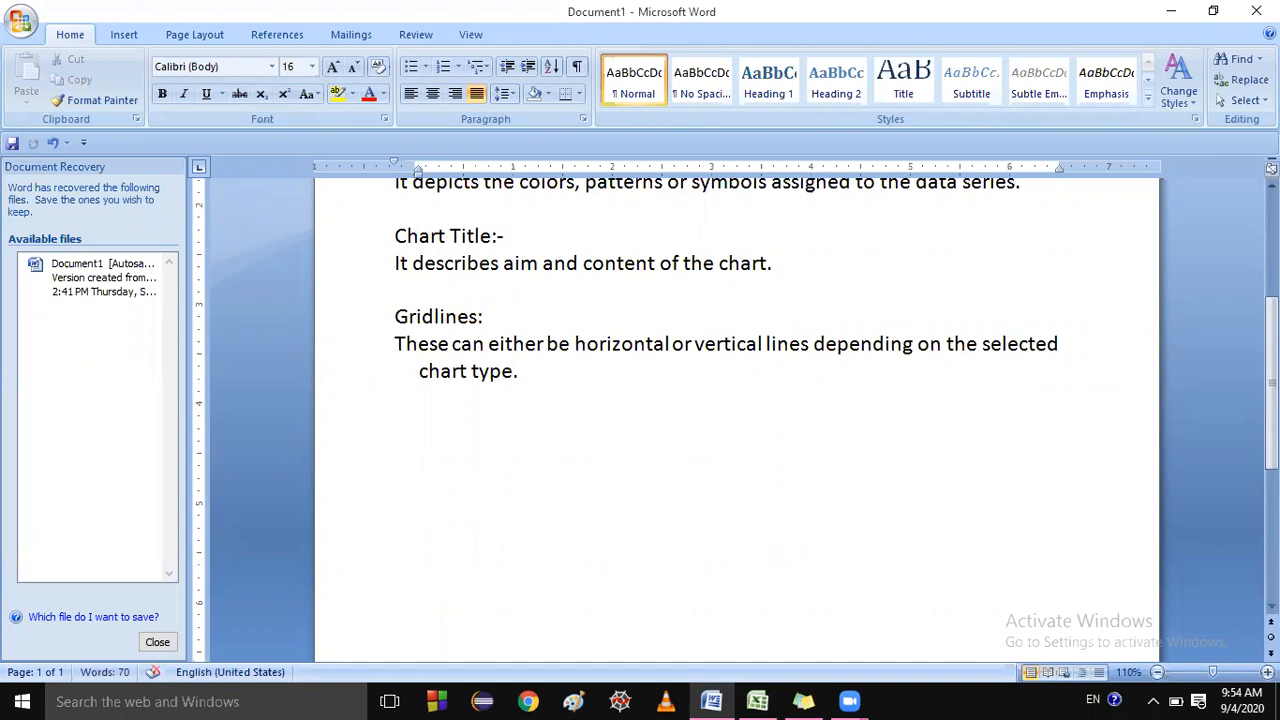
text(Bar)
key(BackSpace)
key(BackSpace)
key(BackSpace)
text(Types of)
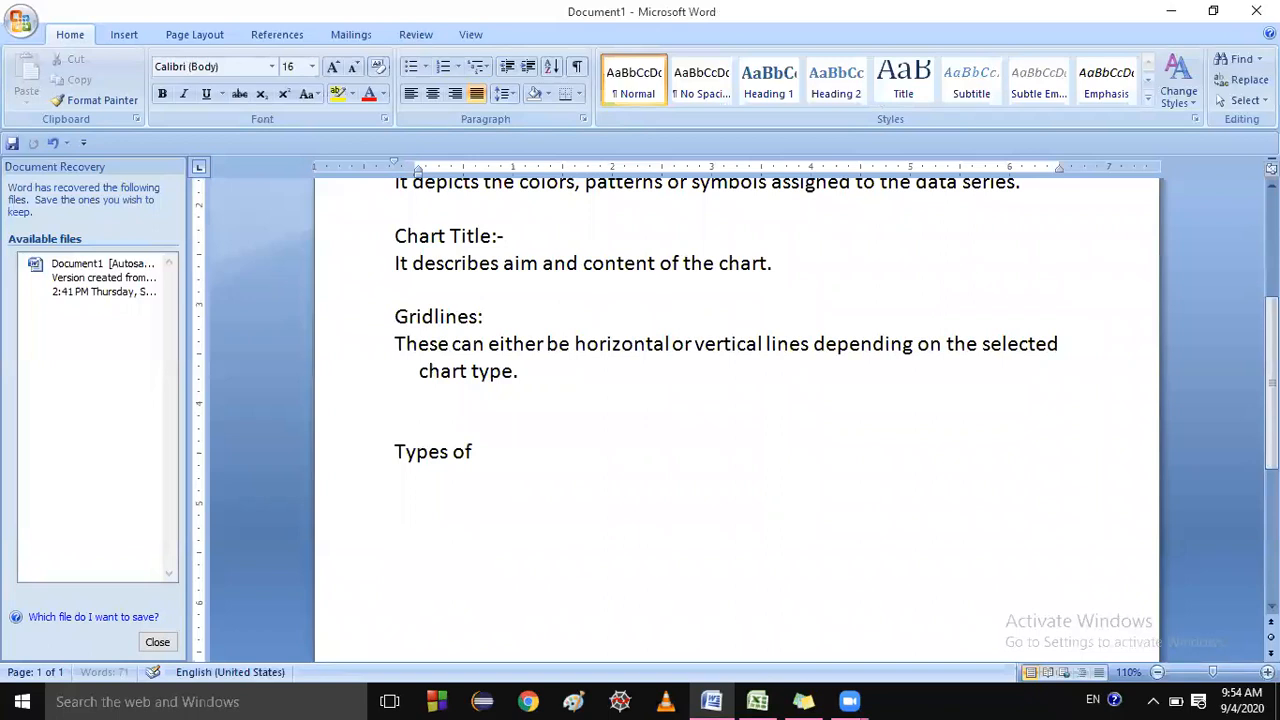
text( charts:)
key(Return)
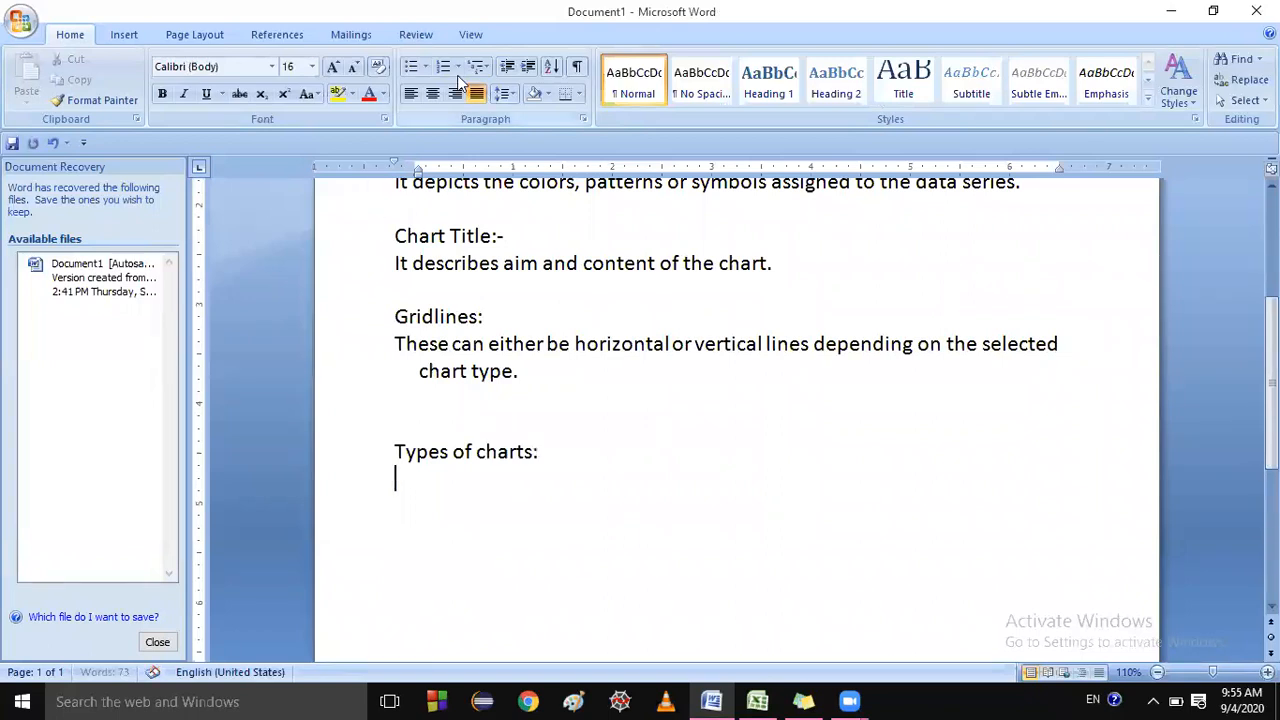
- Start a numbered list under the Types of charts heading with "Bar chart:-" as item 1, followed by an unnumbered line
click(446, 68)
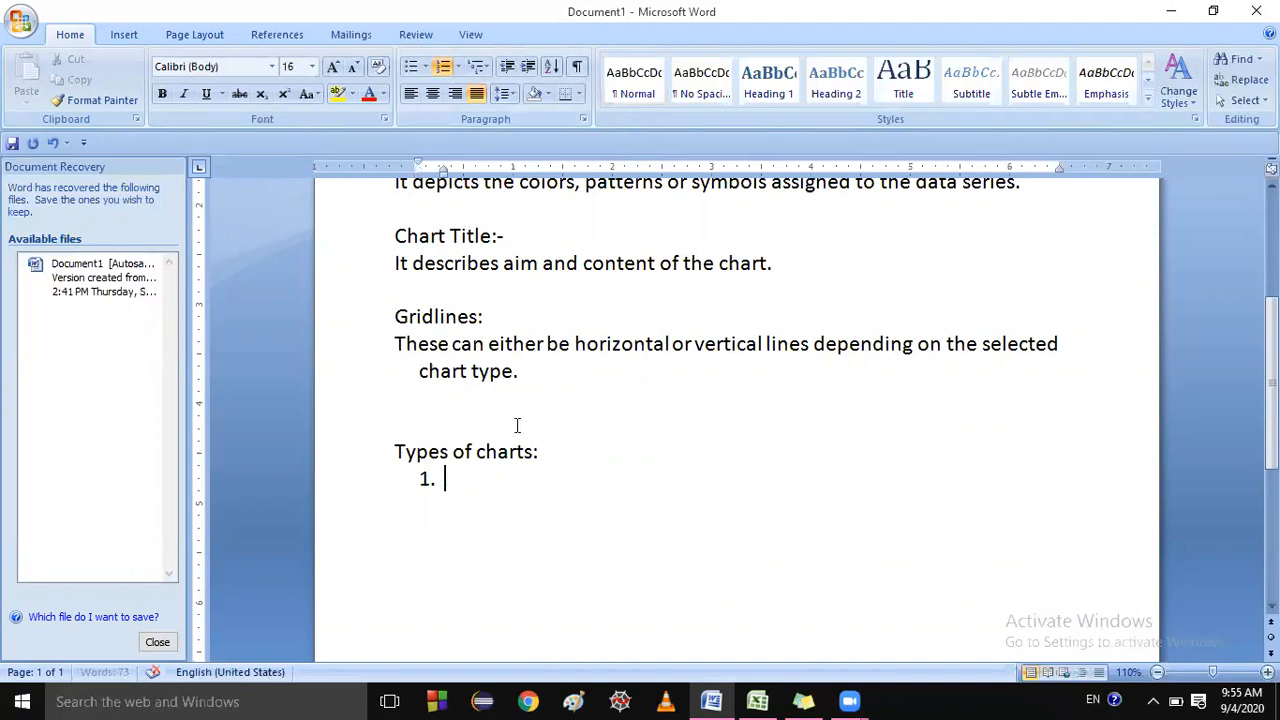
text(Bar chart:-)
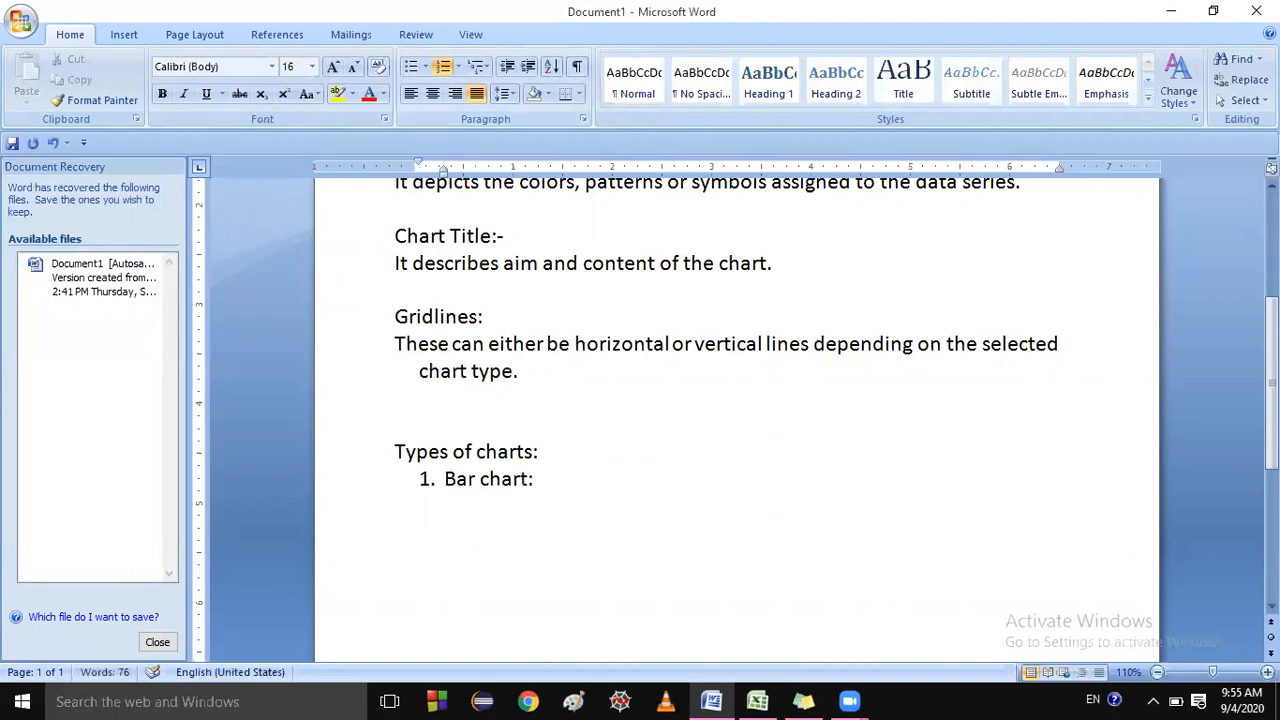
key(Return)
key(BackSpace)
- Begin the bar chart description under list item 1 with "In this type of chart data are placed verti"
text(It th)
key(BackSpace)
key(BackSpace)
key(BackSpace)
key(BackSpace)
text(n this type of)
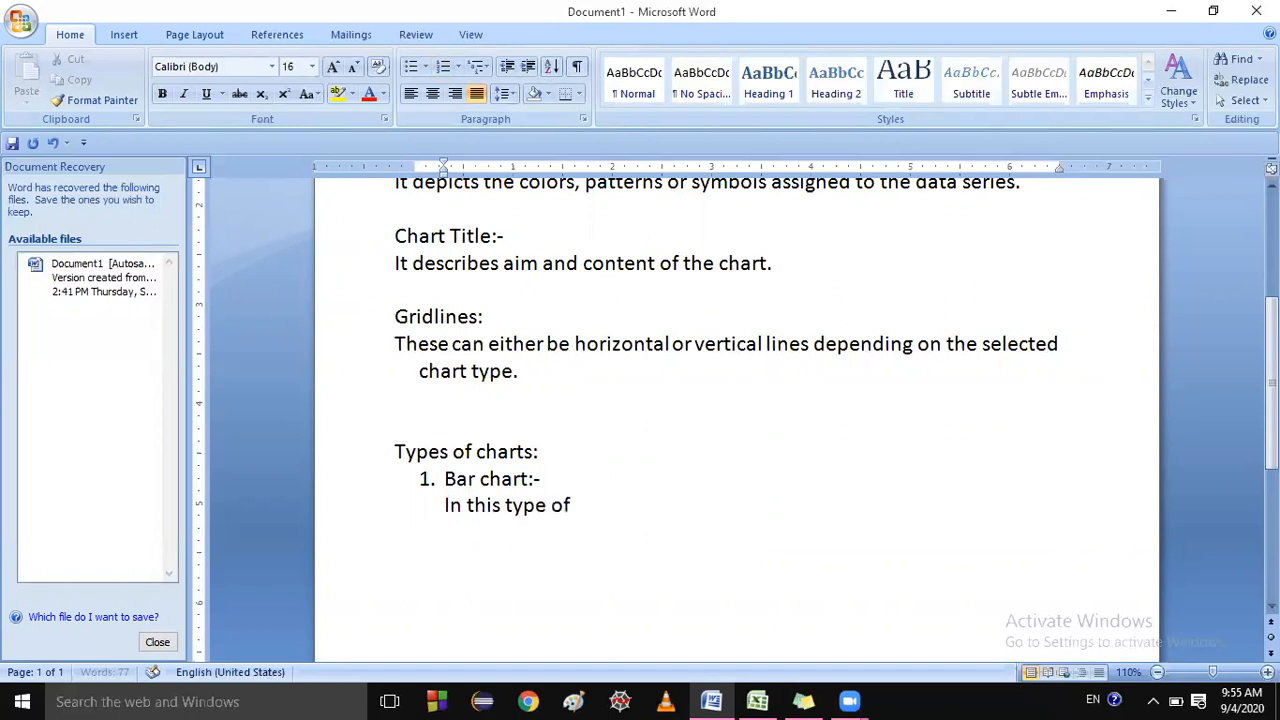
text( chart data)
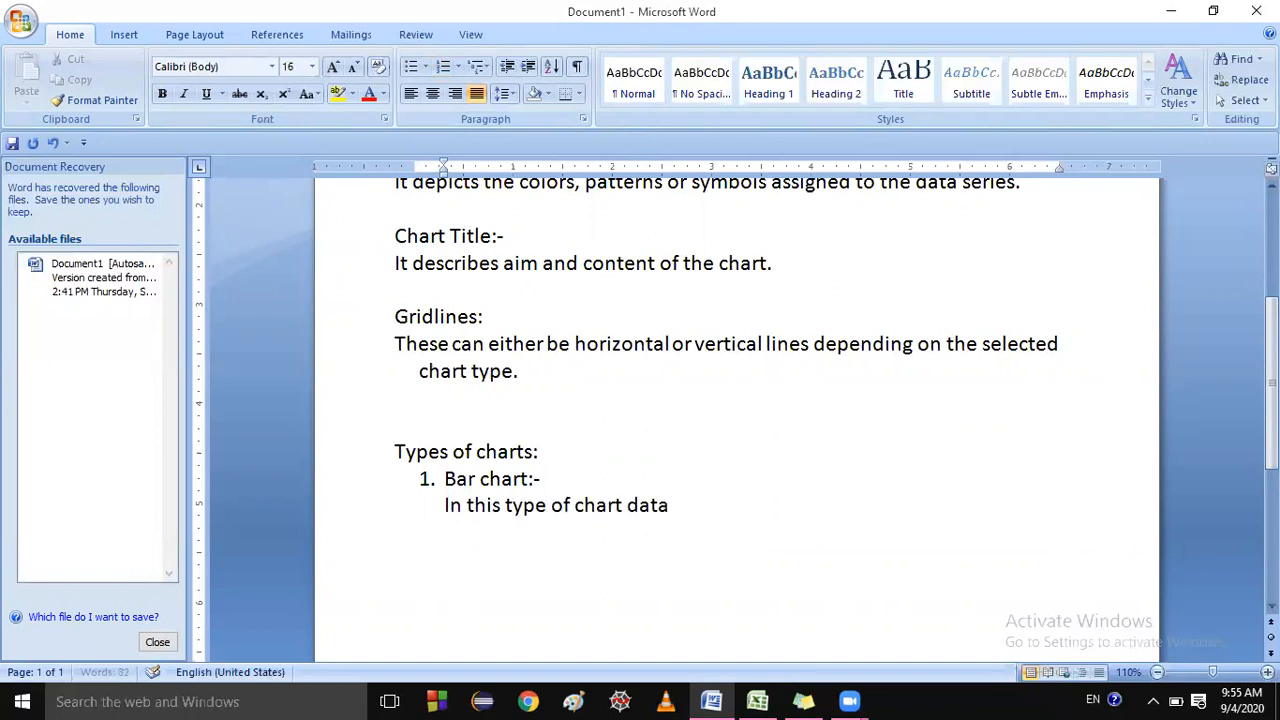
text( are placed )
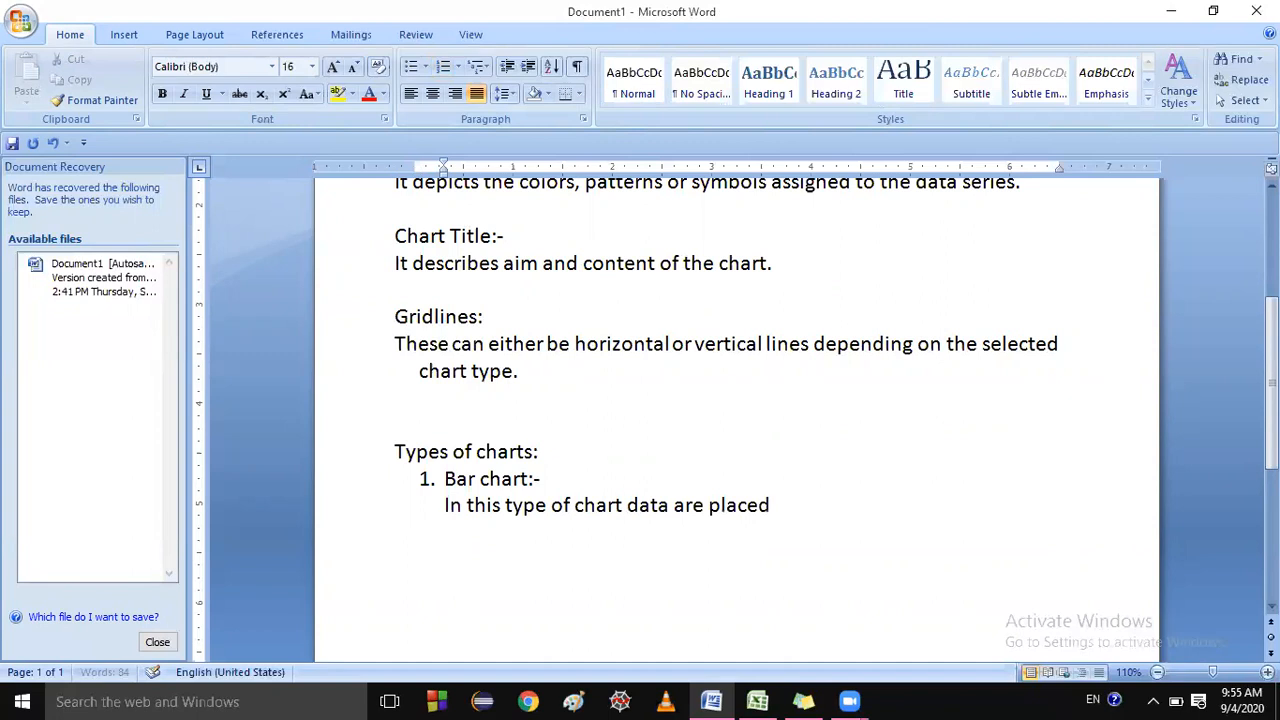
text(verti)
- Switch to the Excel workbook and examine the bars of the Students Marks chart by selecting its second series
key(alt+Tab)
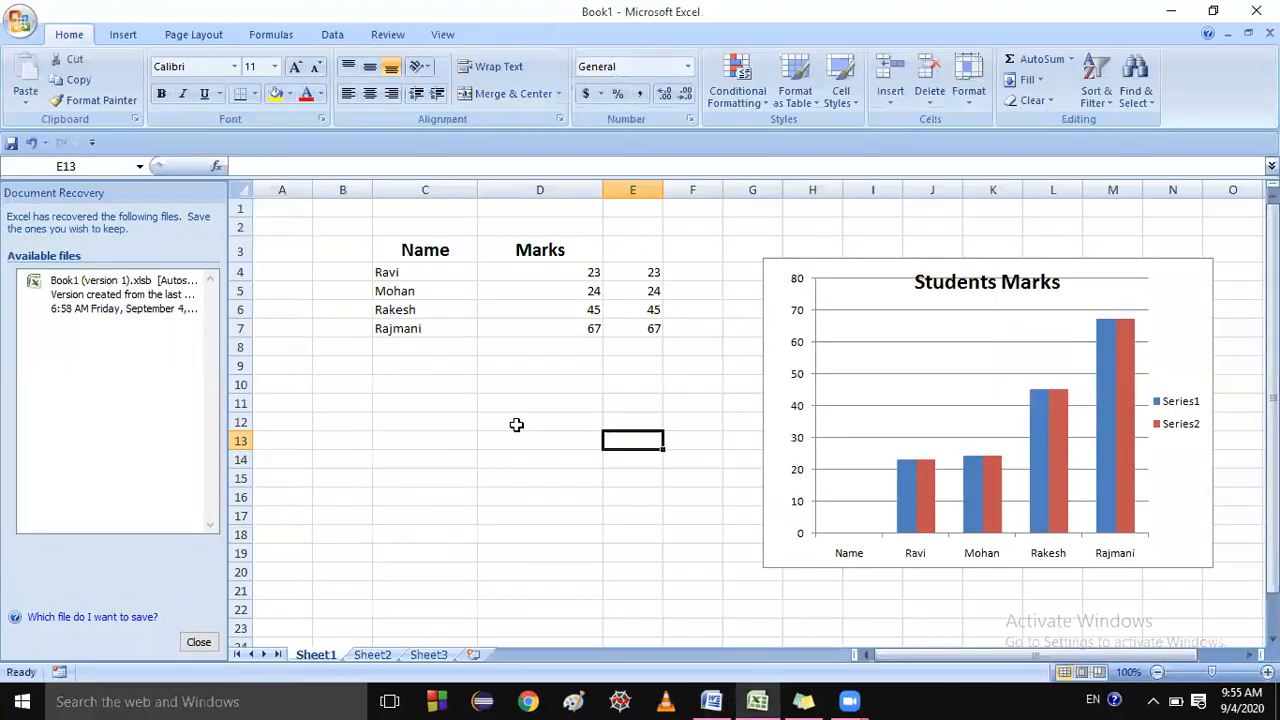
click(988, 480)
click(1116, 440)
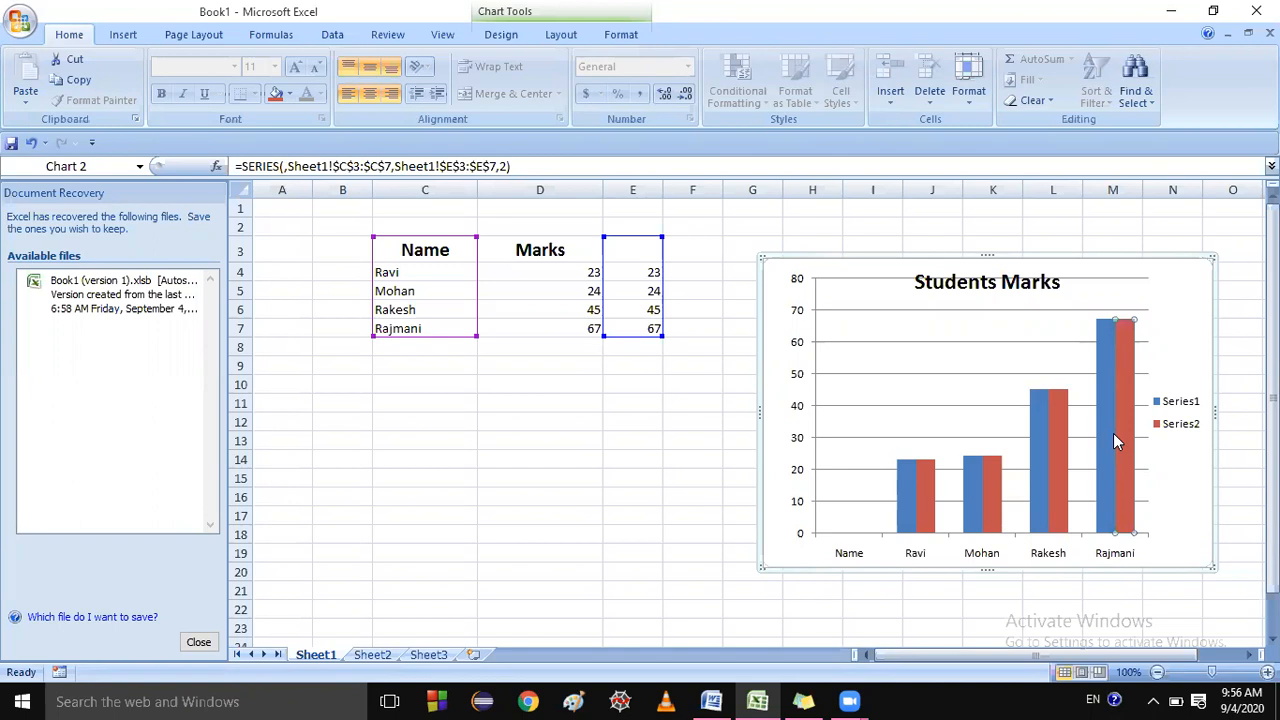
- Return to the Word document and replace the unfinished word "verti" with "on horizontal axis and categories"
key(alt+Tab)
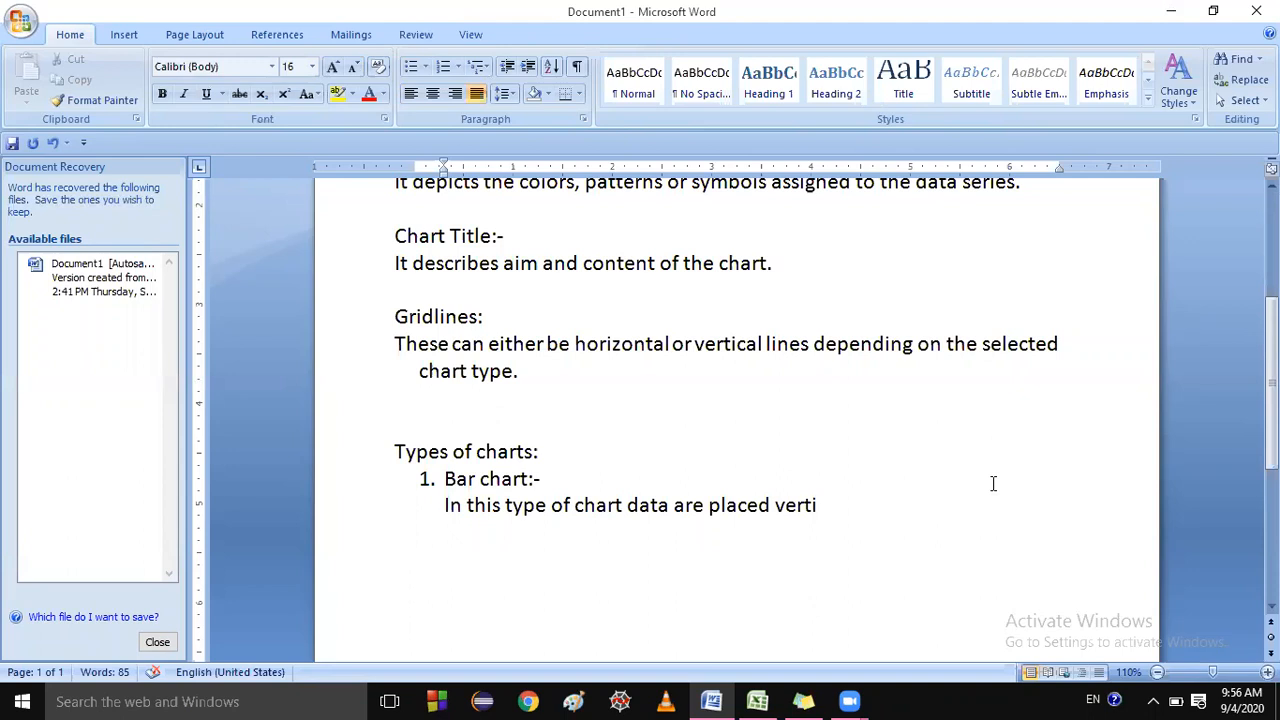
key(BackSpace)
key(BackSpace)
key(BackSpace)
key(BackSpace)
key(BackSpace)
text(on horizona)
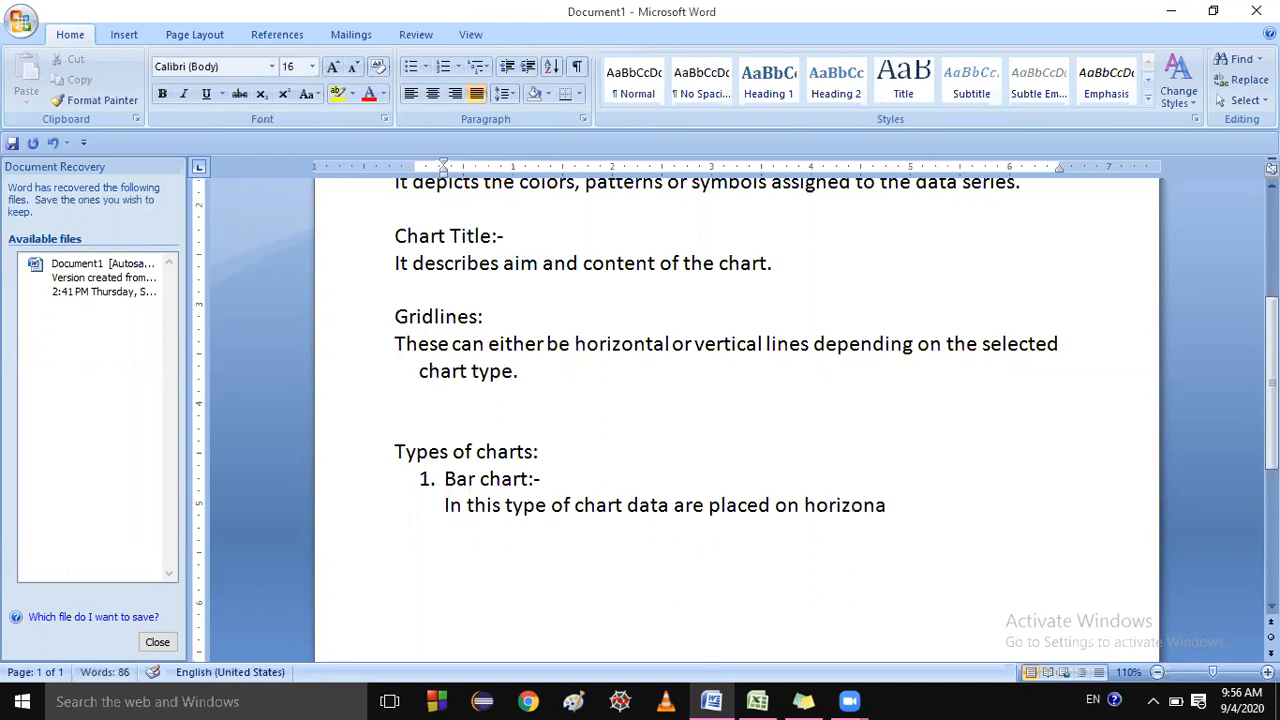
key(BackSpace)
text(tal az)
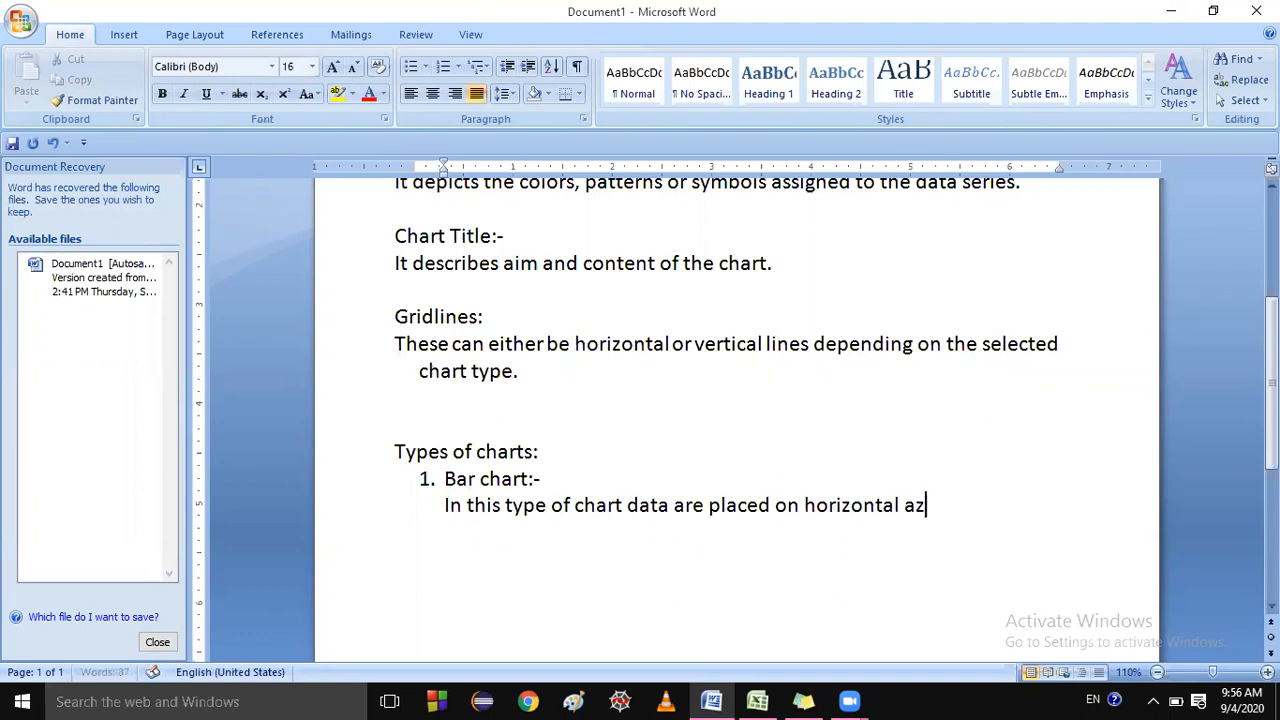
key(BackSpace)
text(xis and categories)
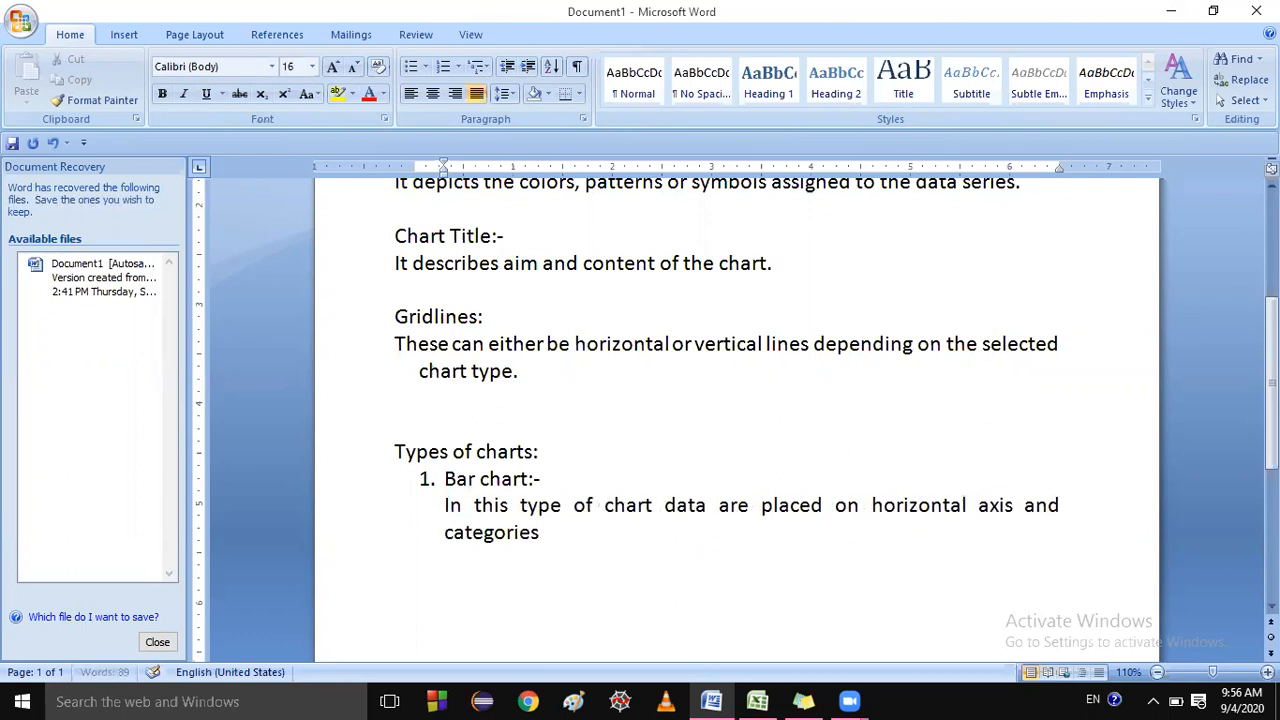
- Complete the bar chart description with "are placed on vertical axis."
text( are placed on )
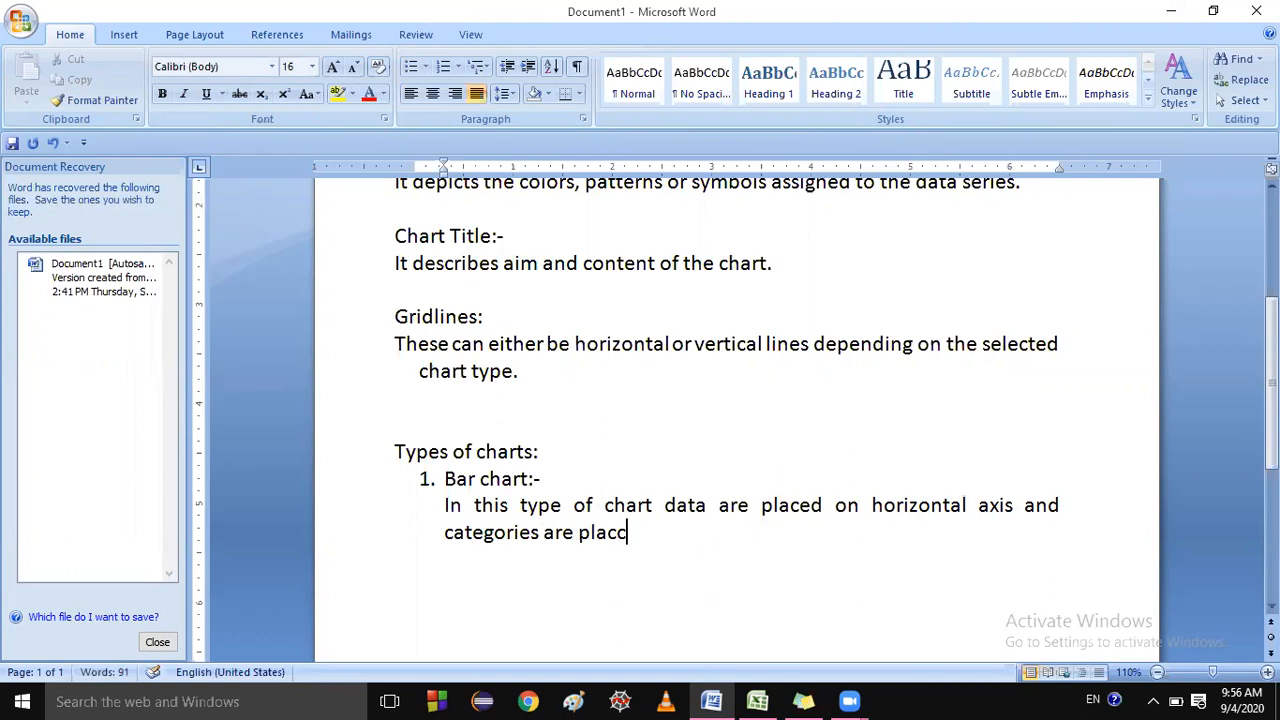
text(y-)
key(BackSpace)
key(BackSpace)
text(vertical axis.)
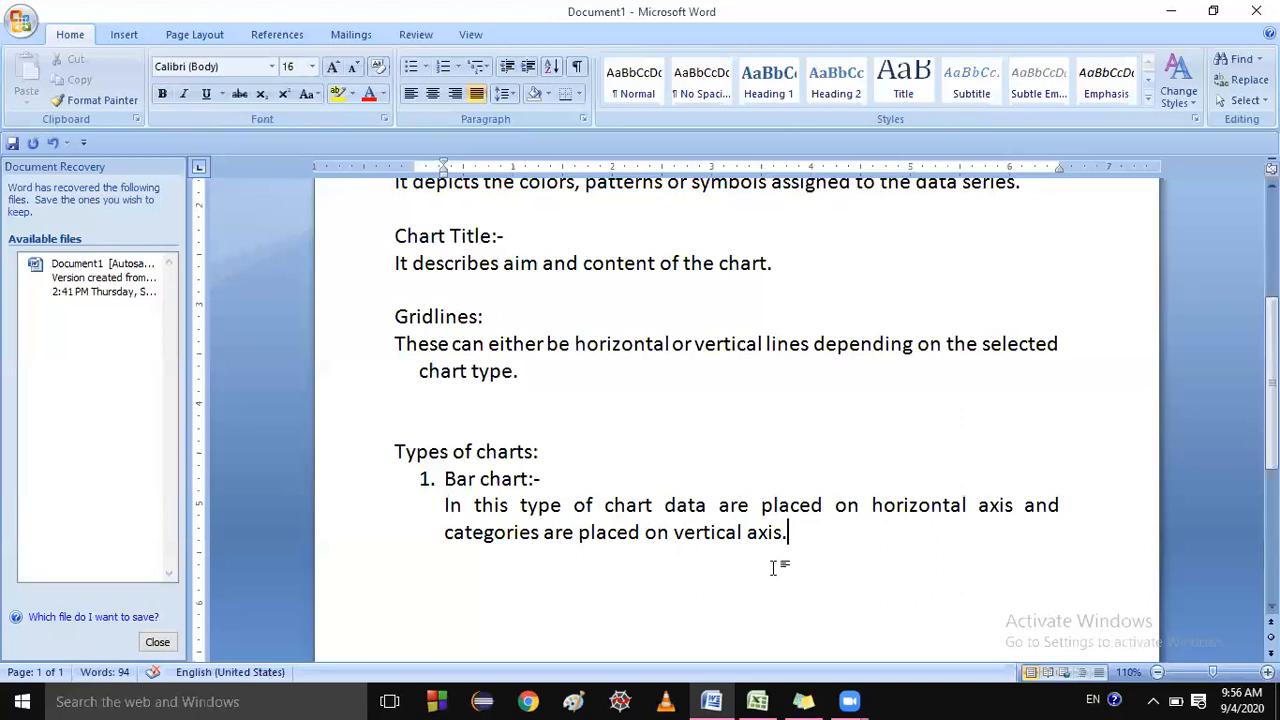
double_click(712, 531)
click(957, 531)
- Switch to the Excel workbook and change the Students Marks column chart to a 2-D clustered bar chart
click(757, 701)
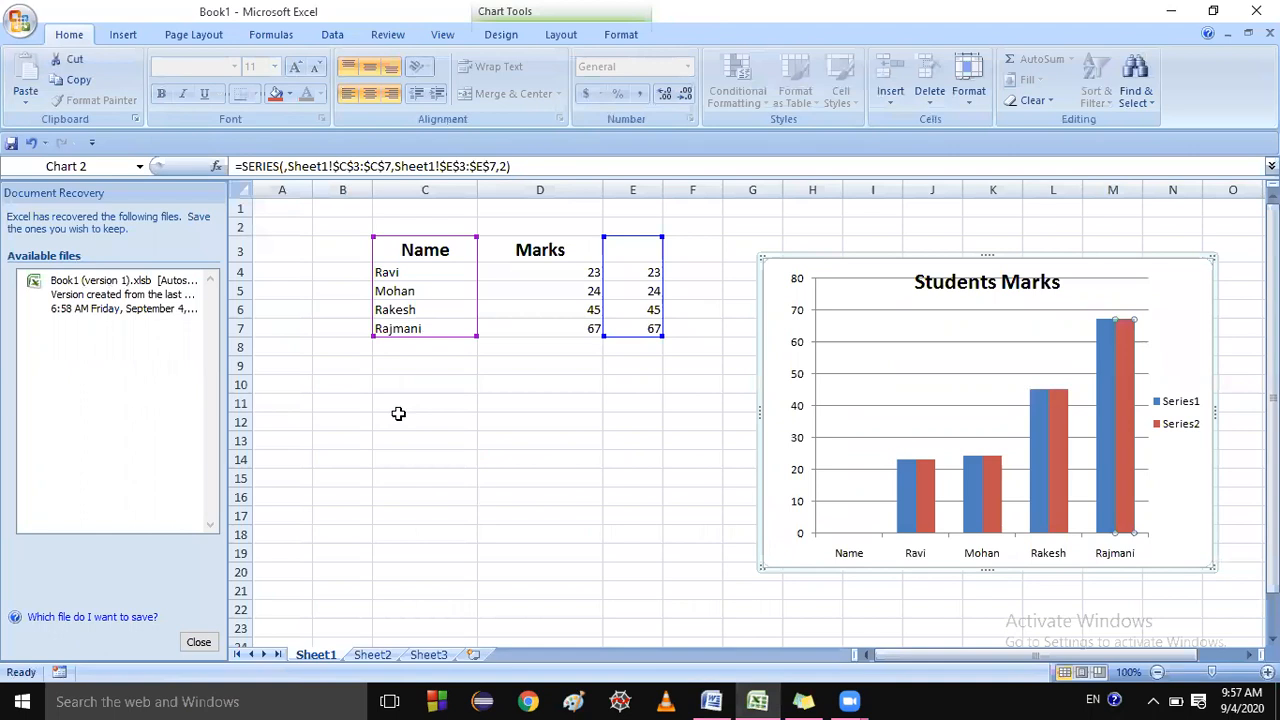
click(888, 284)
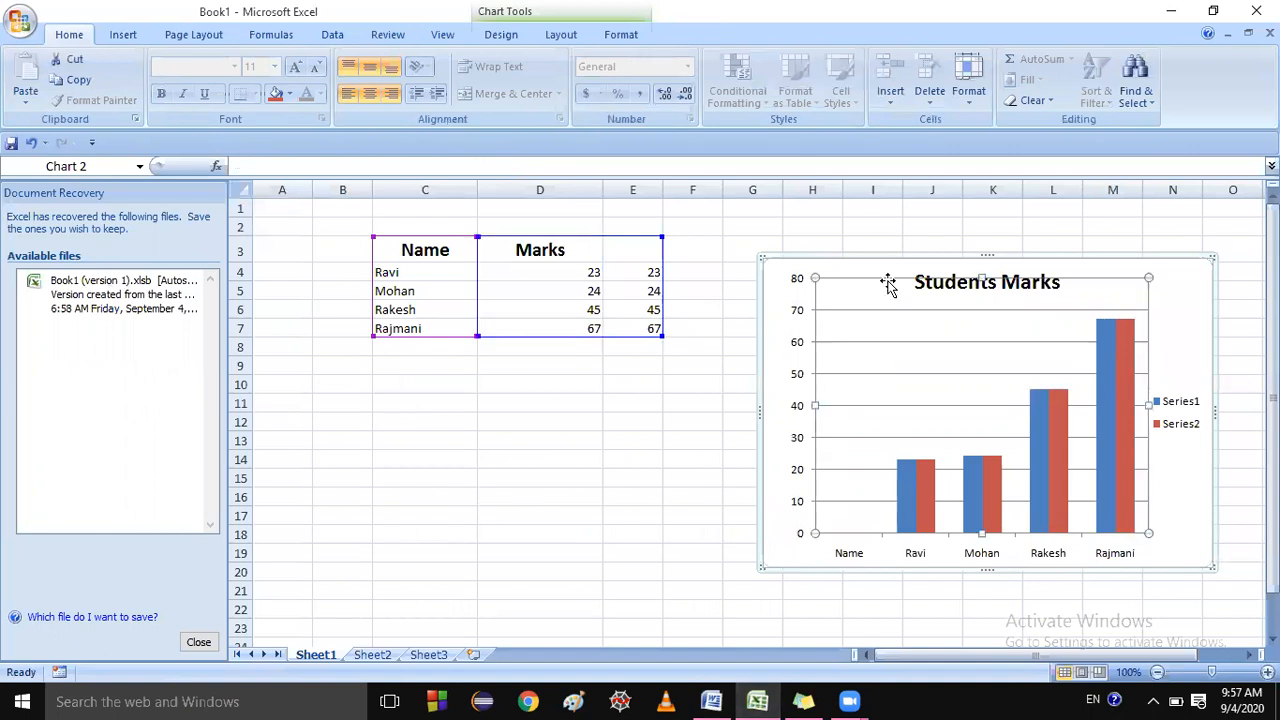
click(812, 272)
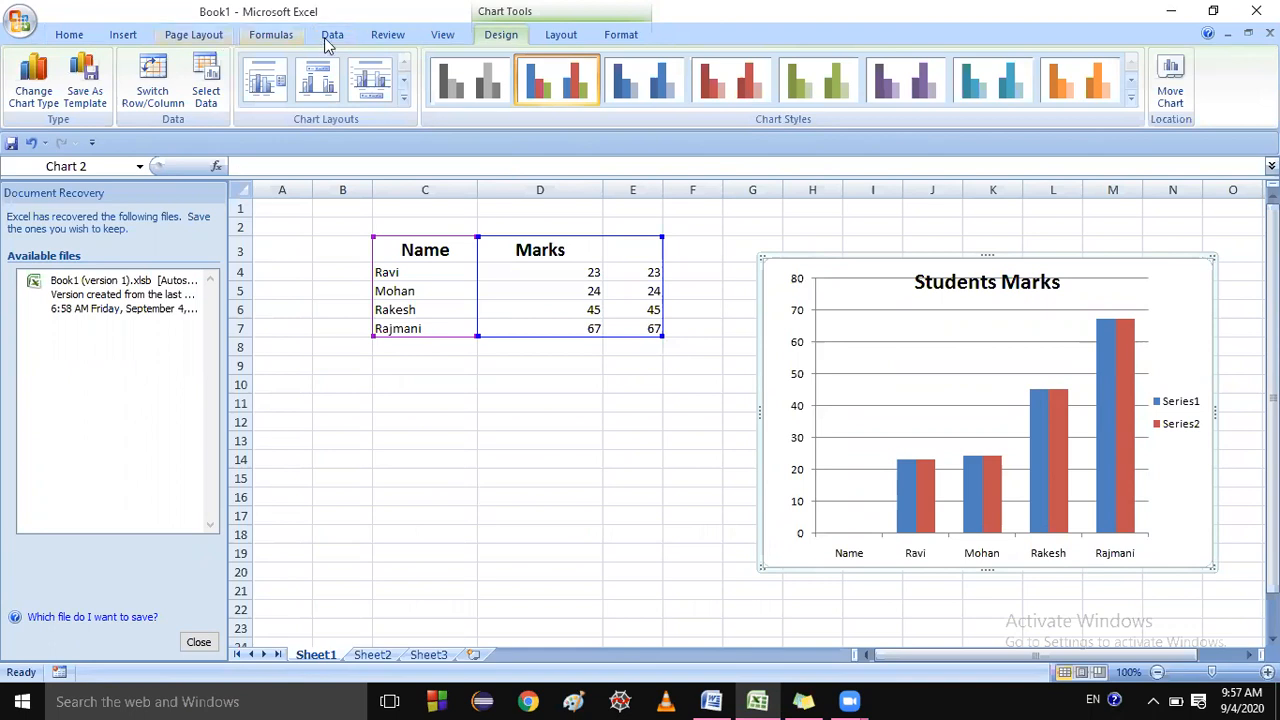
click(584, 35)
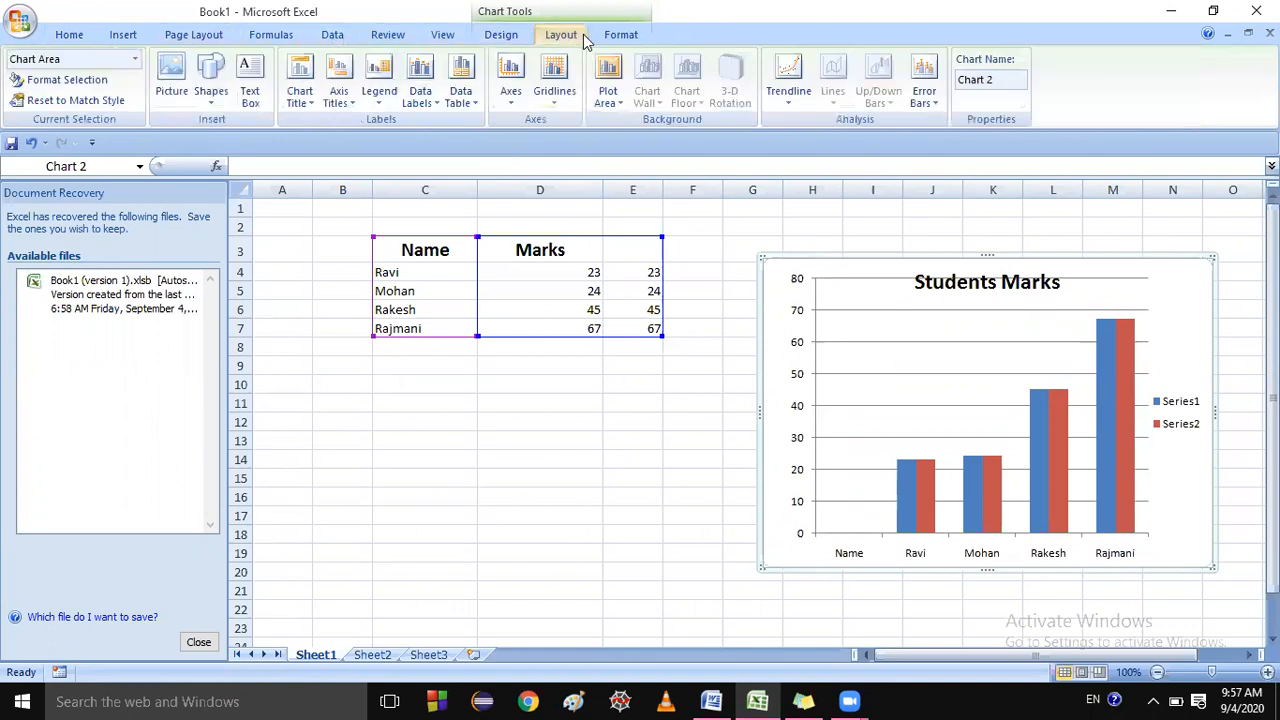
click(486, 37)
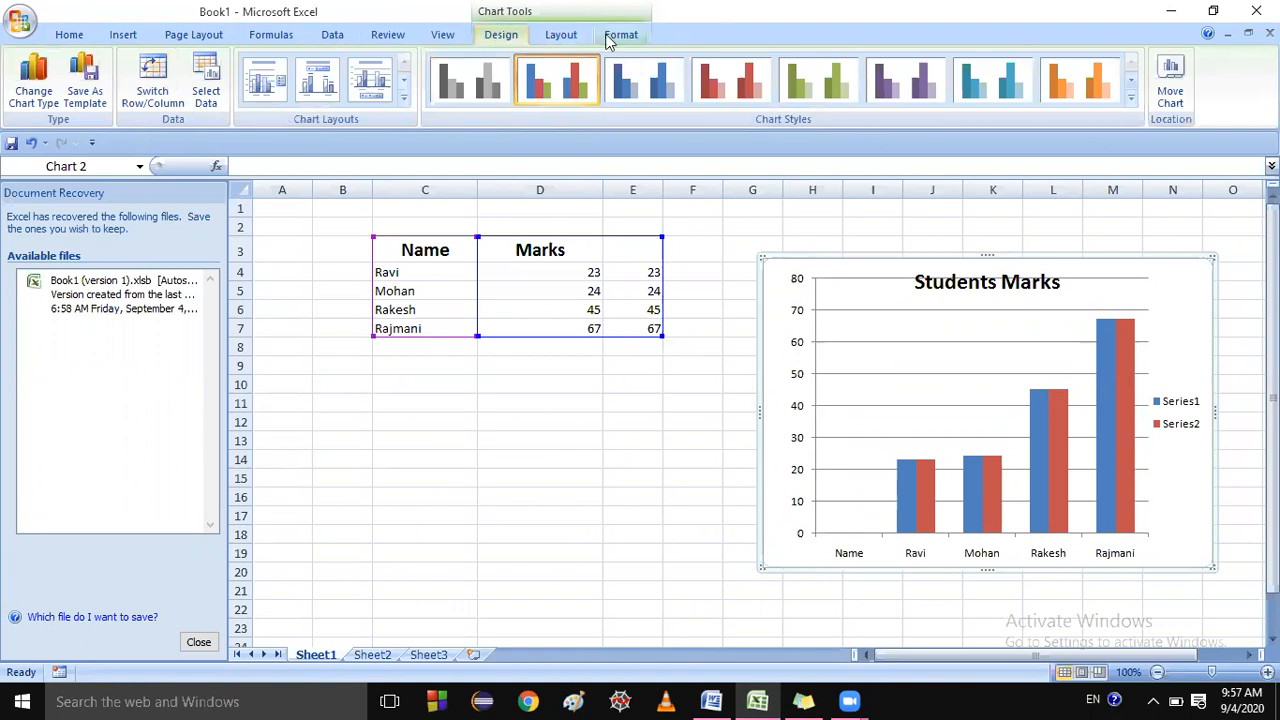
click(607, 38)
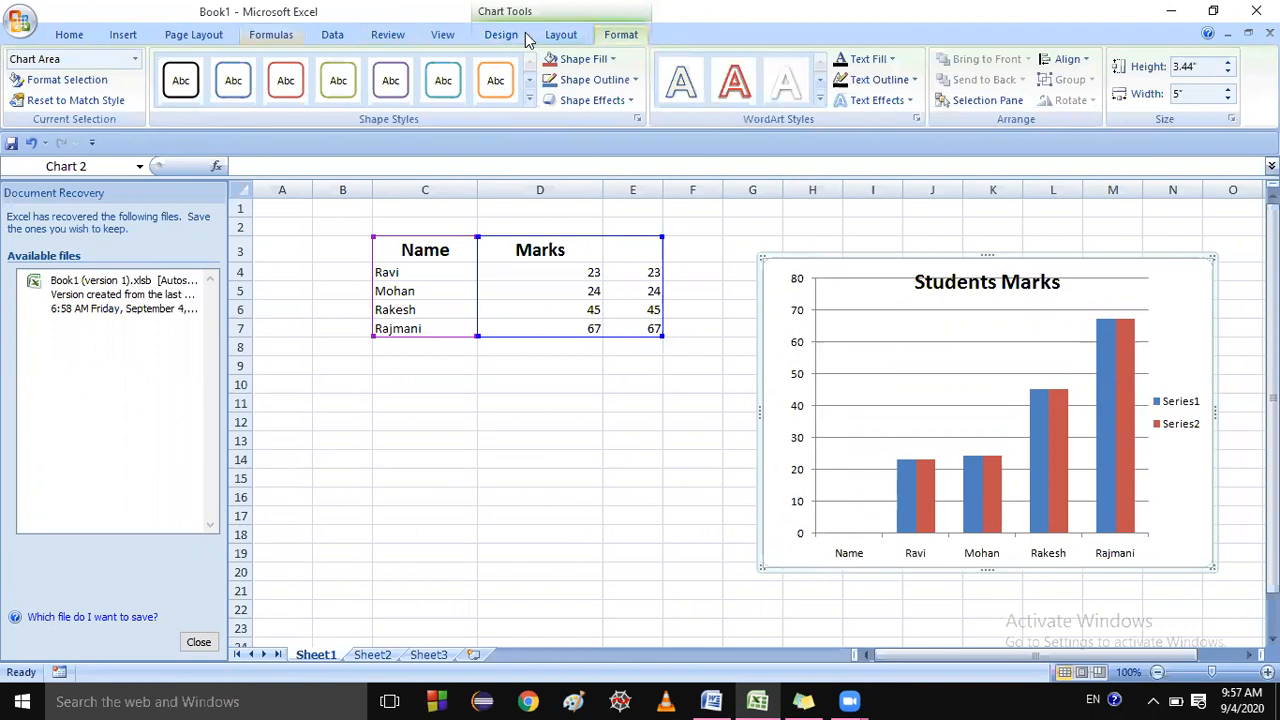
click(130, 38)
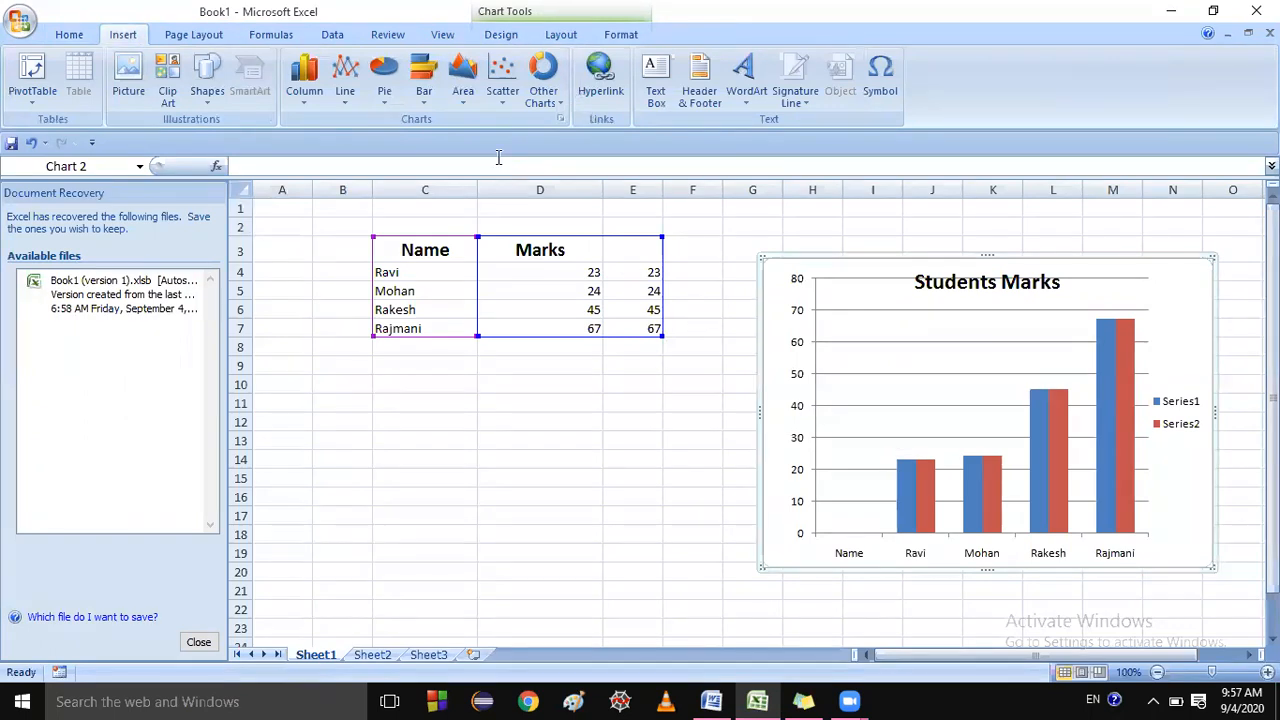
click(423, 85)
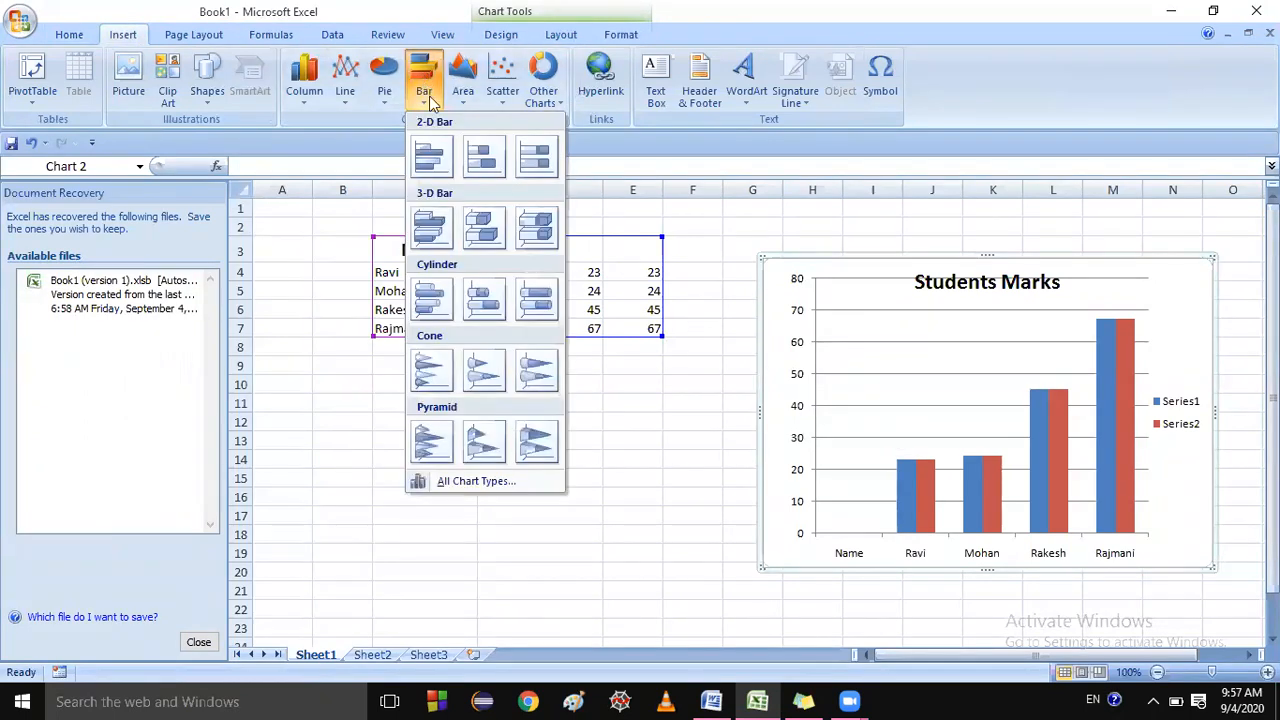
click(428, 153)
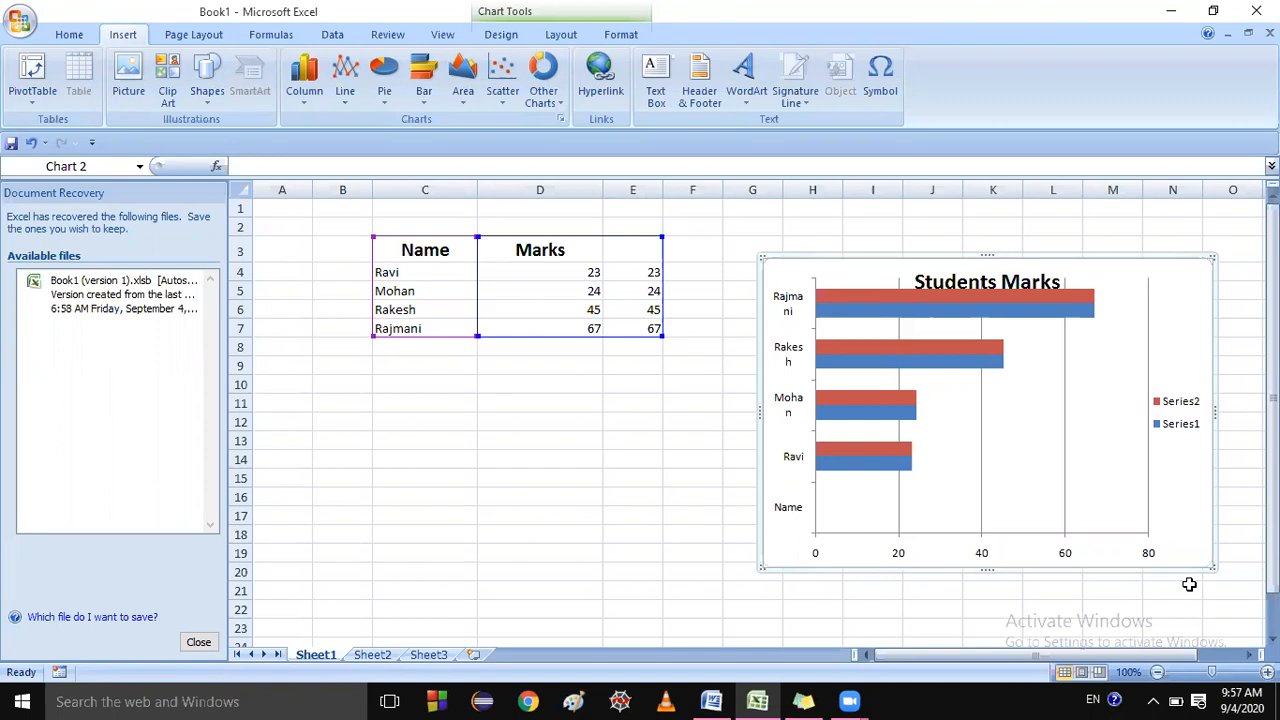
- Switch to the Word document and add list item 2 "Column Chart:" after a blank line, followed by an unnumbered line
click(711, 700)
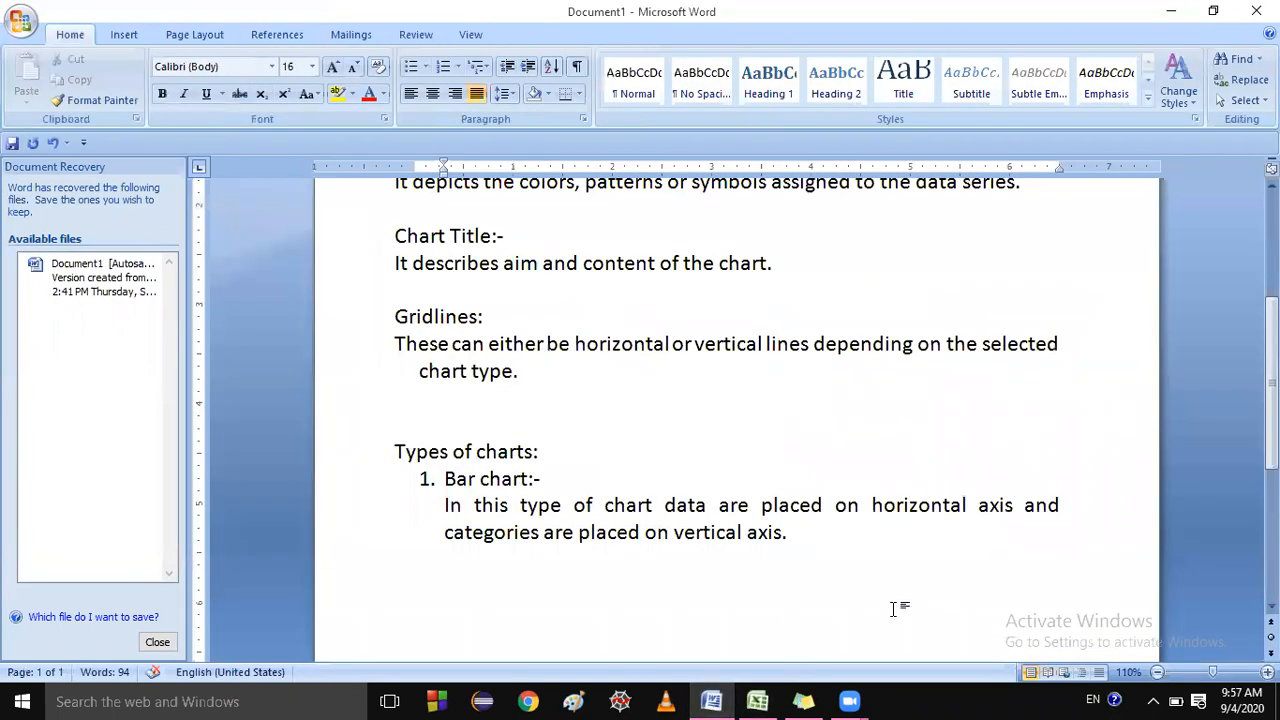
key(Return)
key(Return)
click(443, 66)
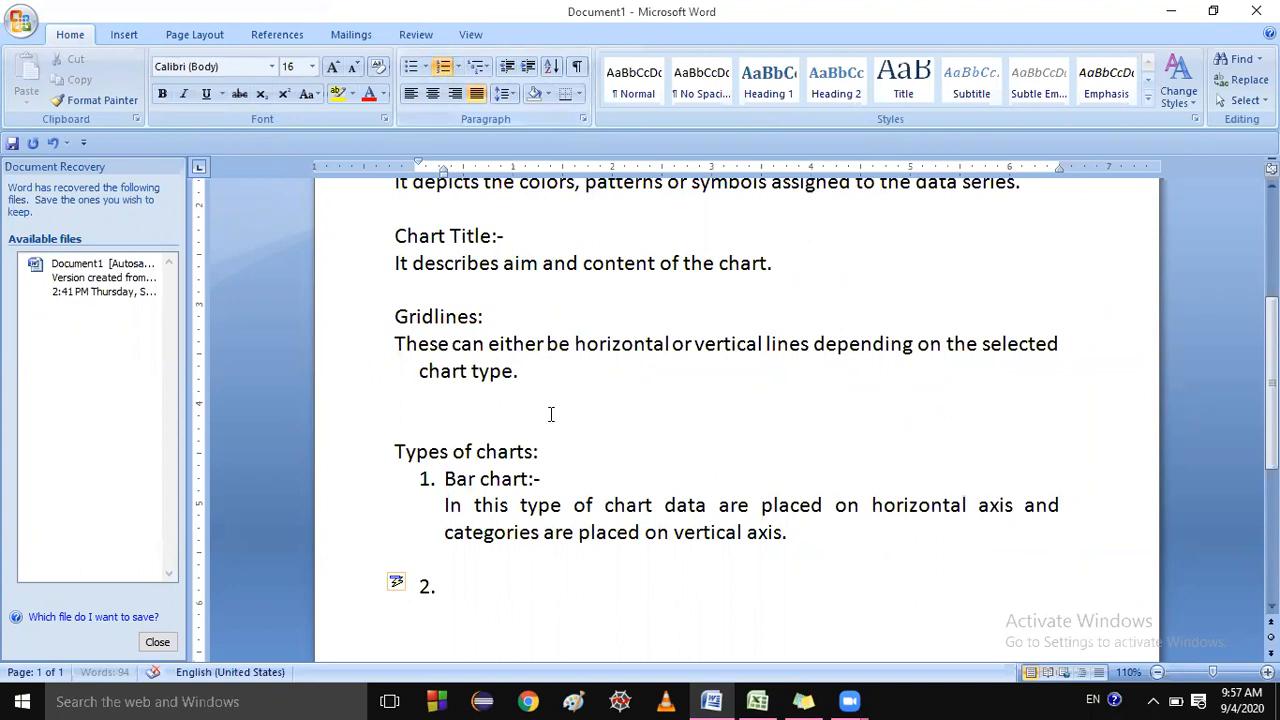
text(Column Chart:)
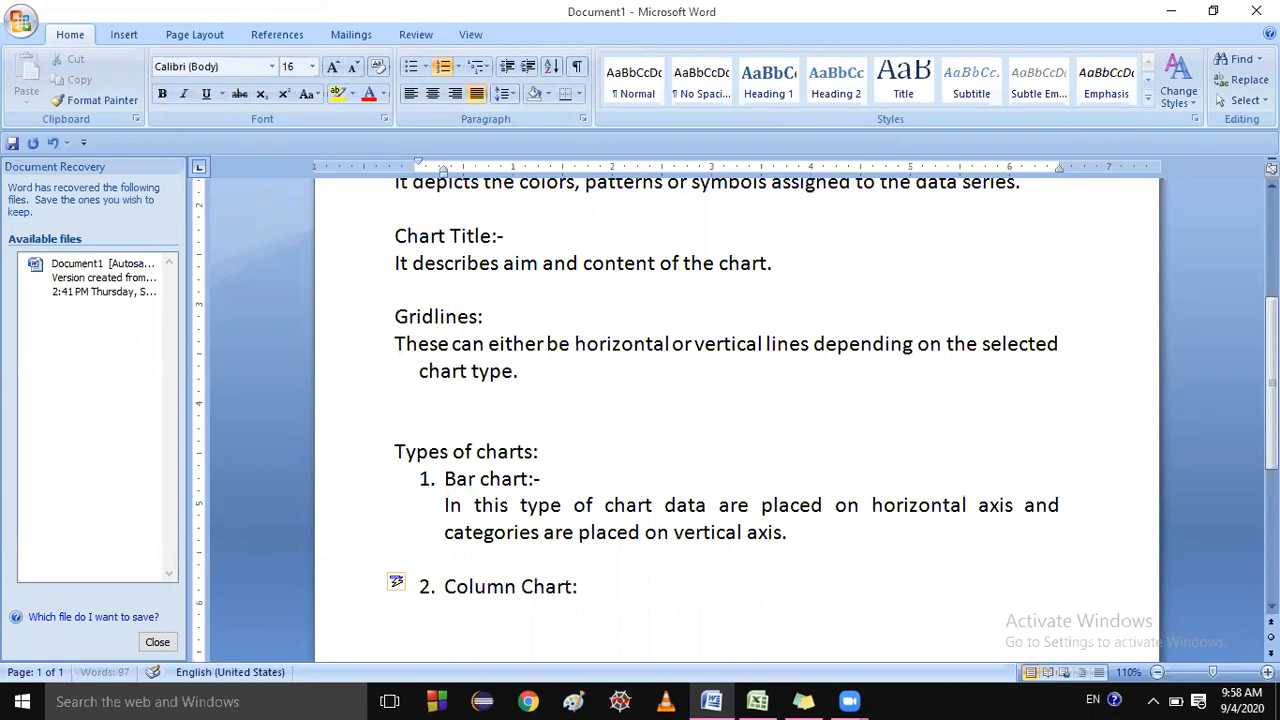
key(Return)
key(BackSpace)
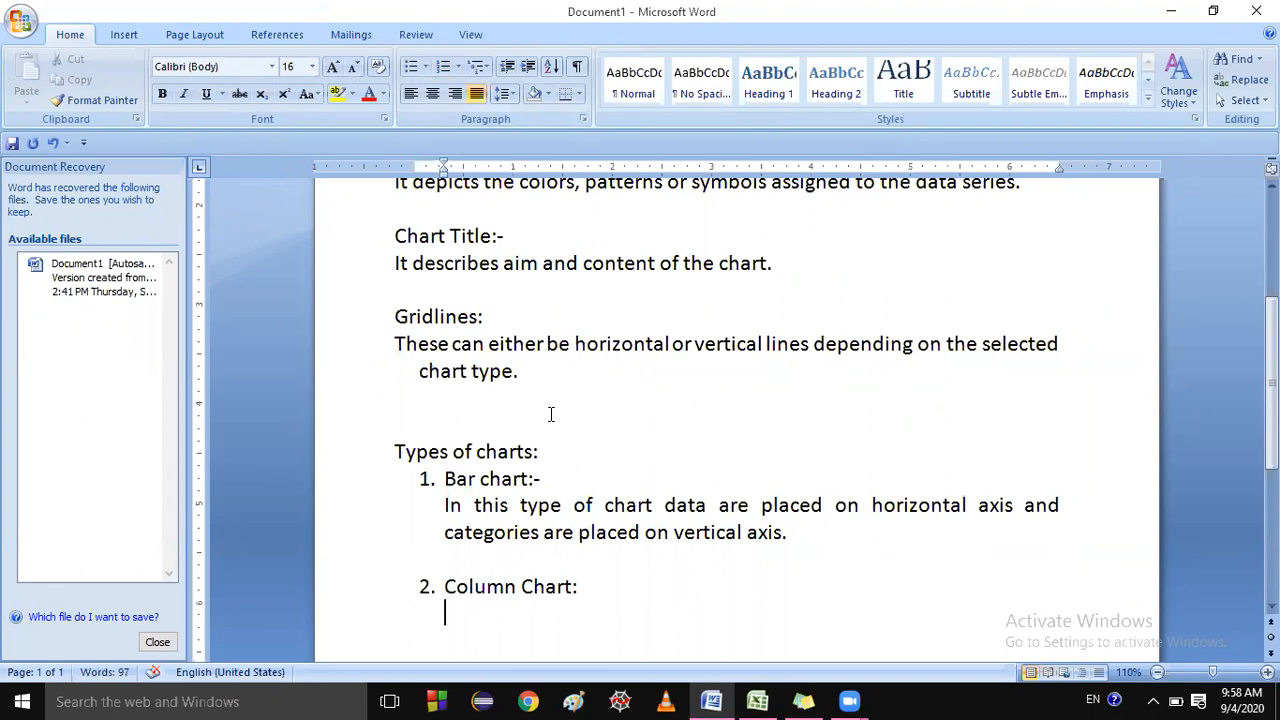
- Describe the column chart with "In this type of chart categories are organized horizontally, and values vertically."
text(In this type of ch)
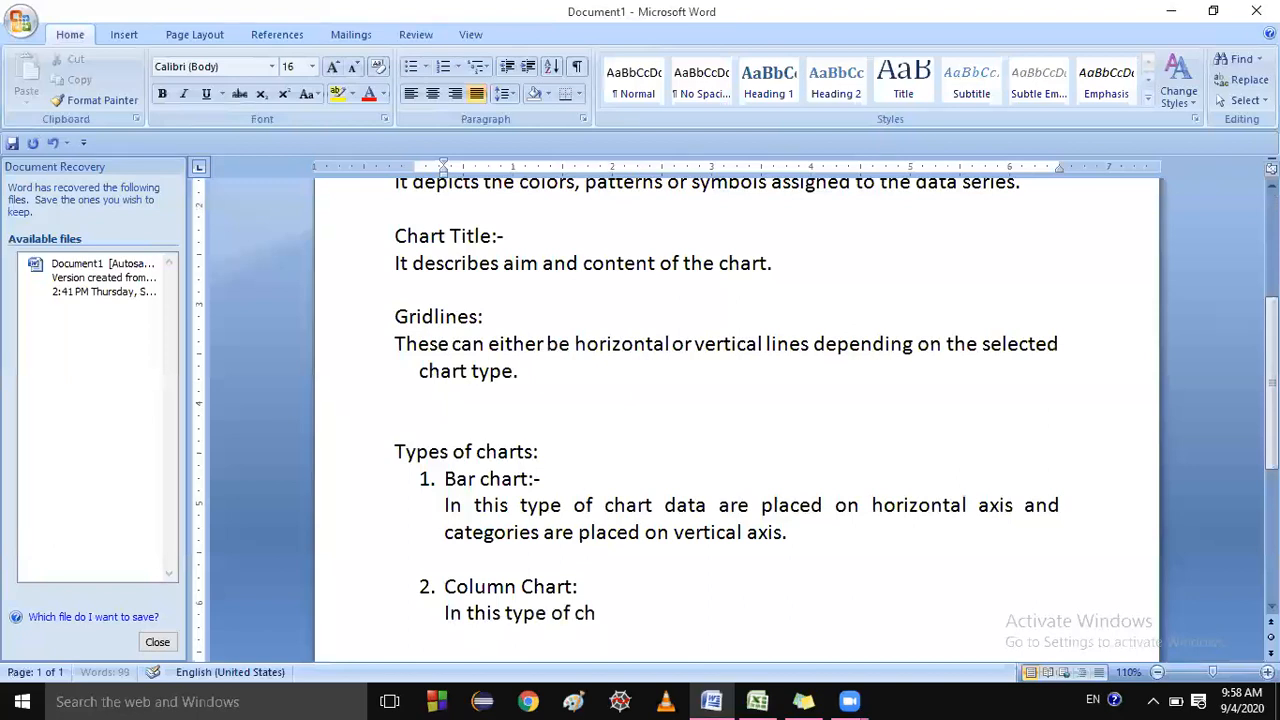
text(art categories are organized hor)
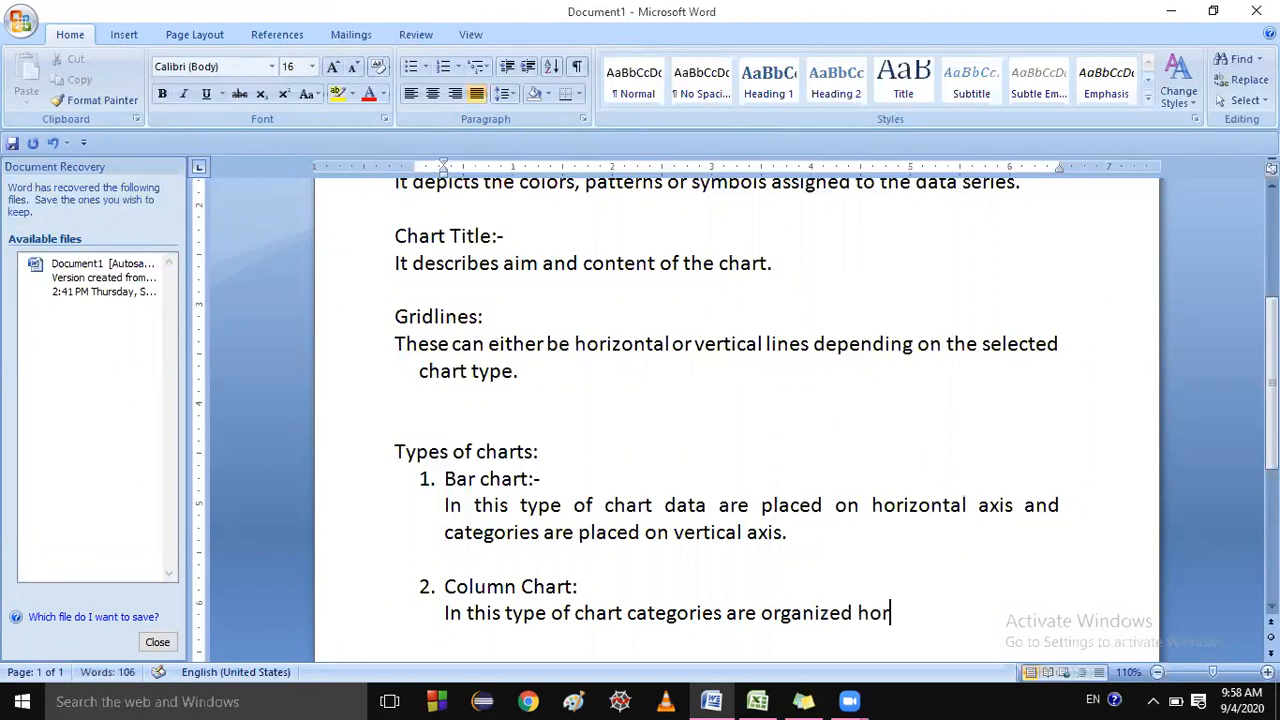
text(izontally)
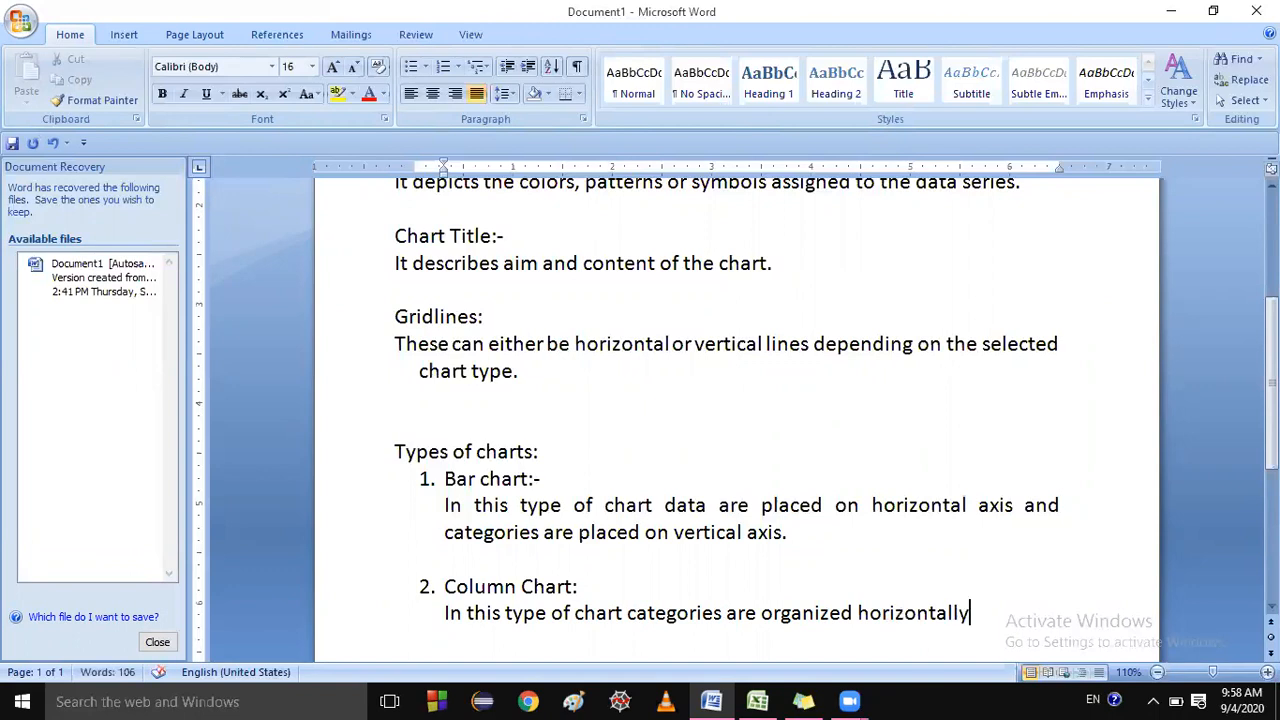
text(, and vaues)
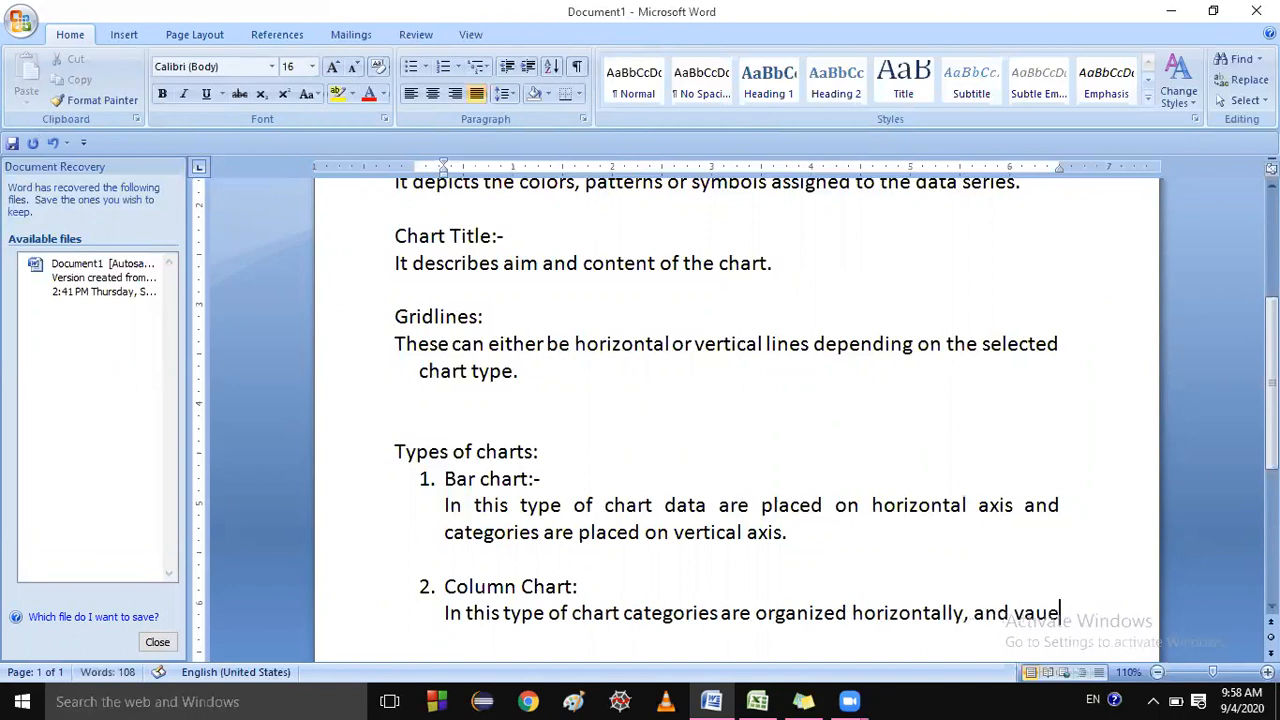
key(BackSpace)
key(BackSpace)
key(BackSpace)
text(lu)
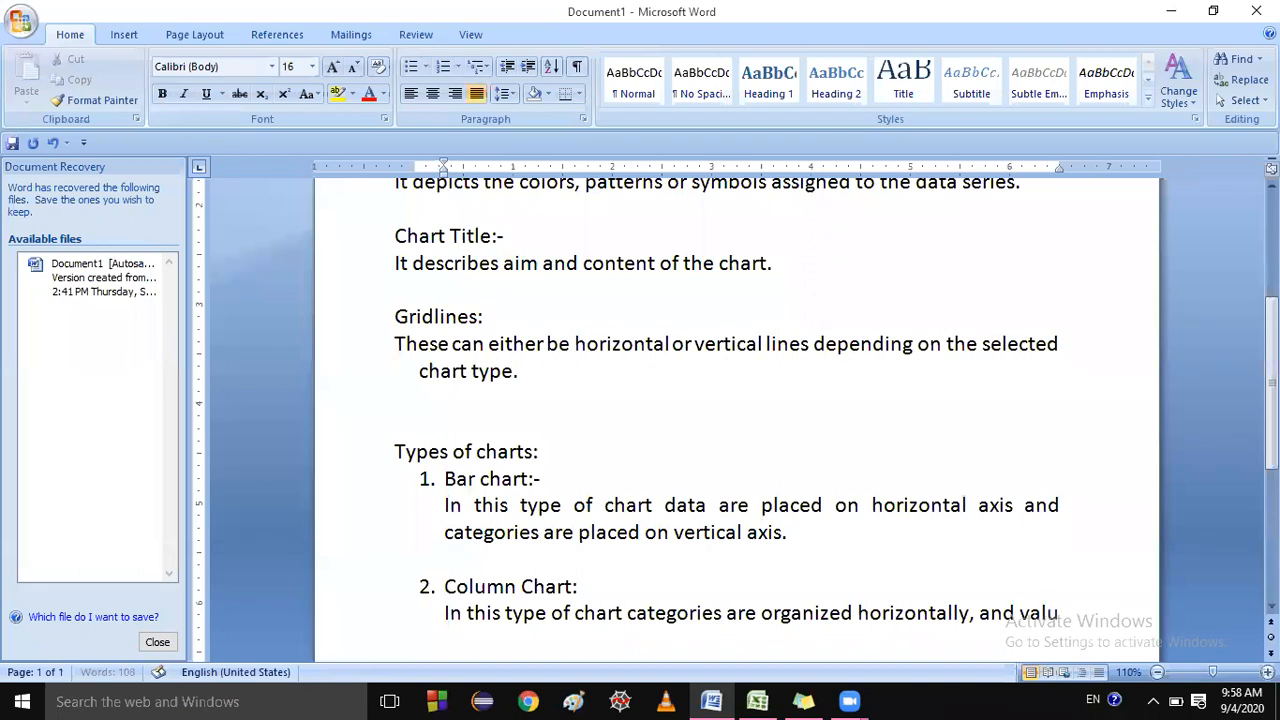
text(es )
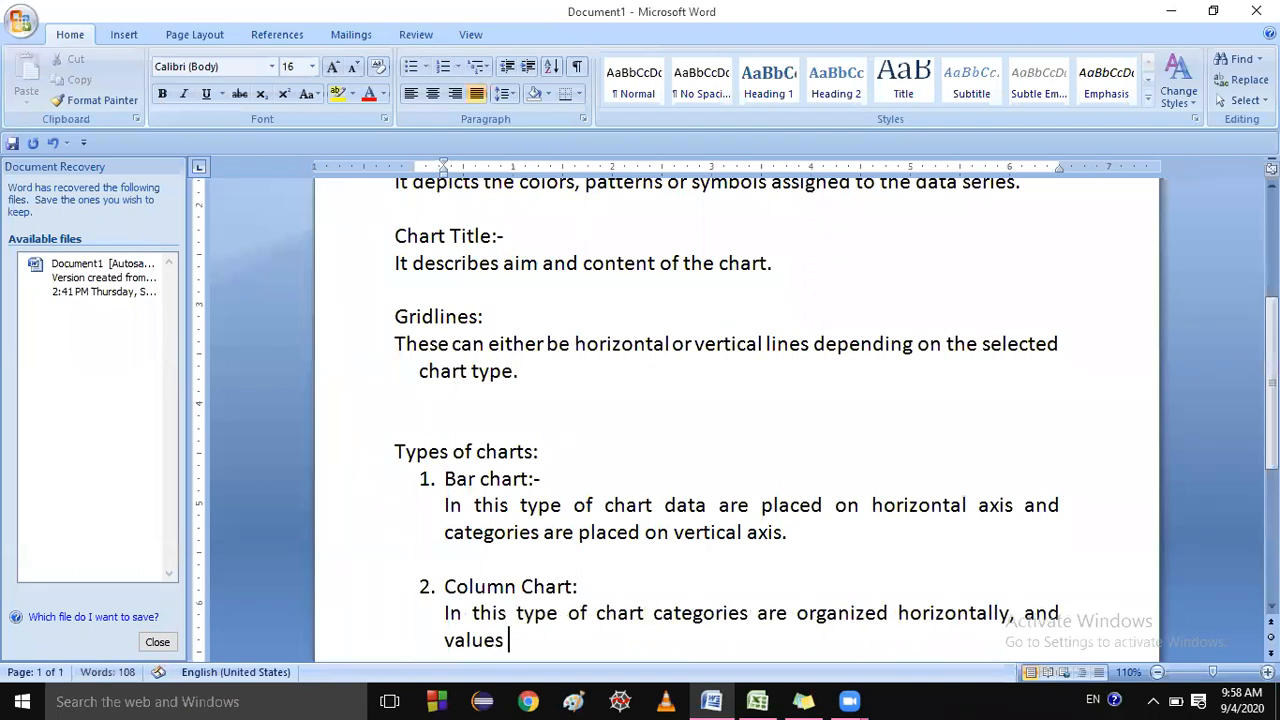
text(vertically.)
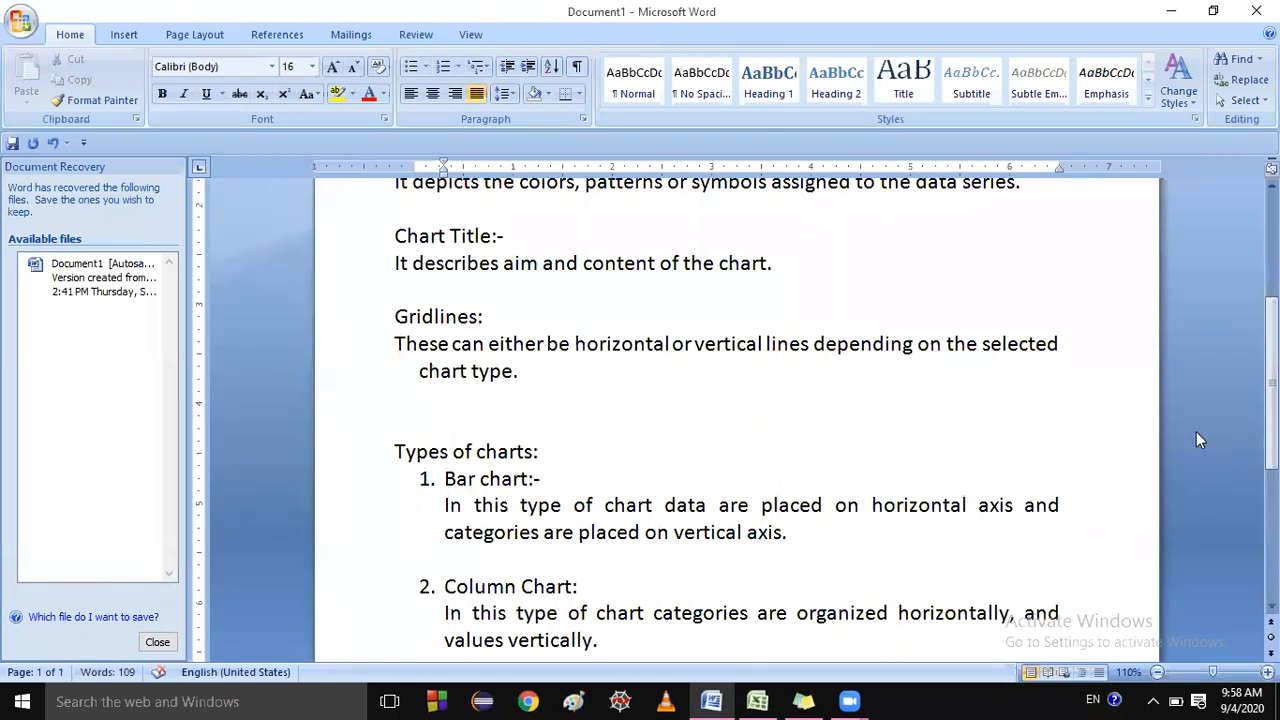
- Review the words "horizontally" and "vertically" in the column chart description, and switch to the Excel workbook to compare the chart
scroll(685, 571, down, 2)
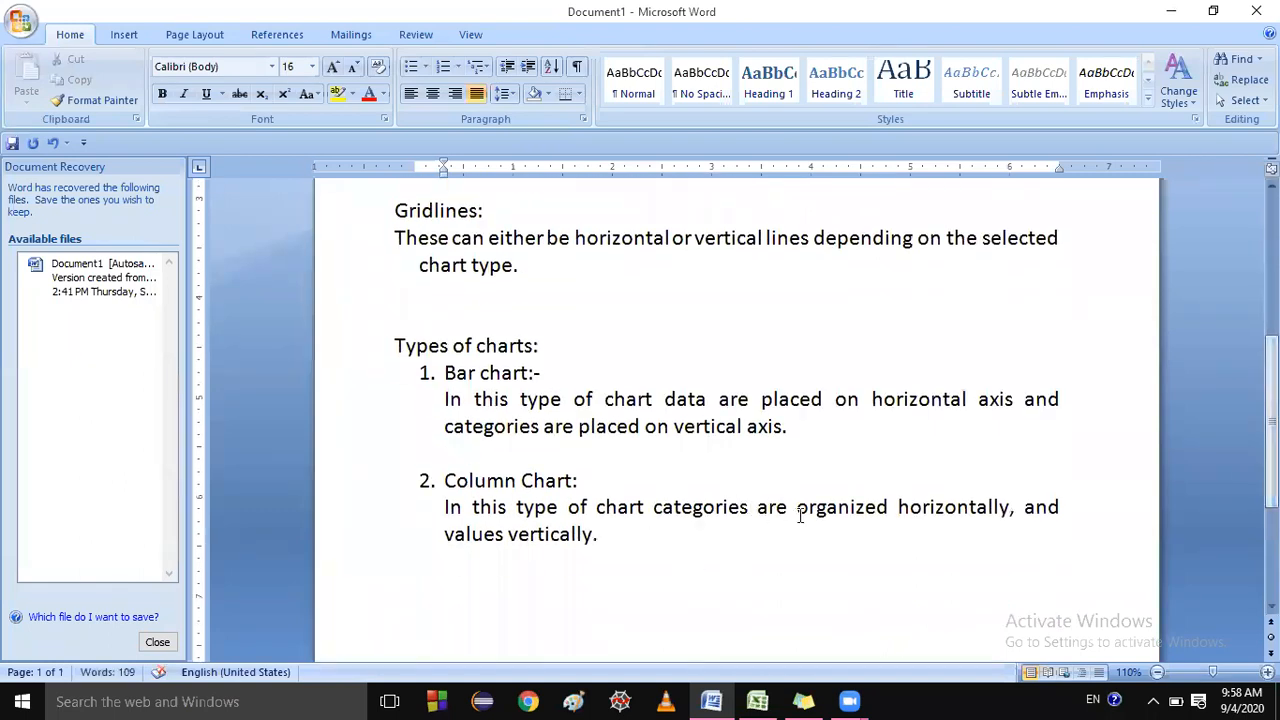
double_click(898, 515)
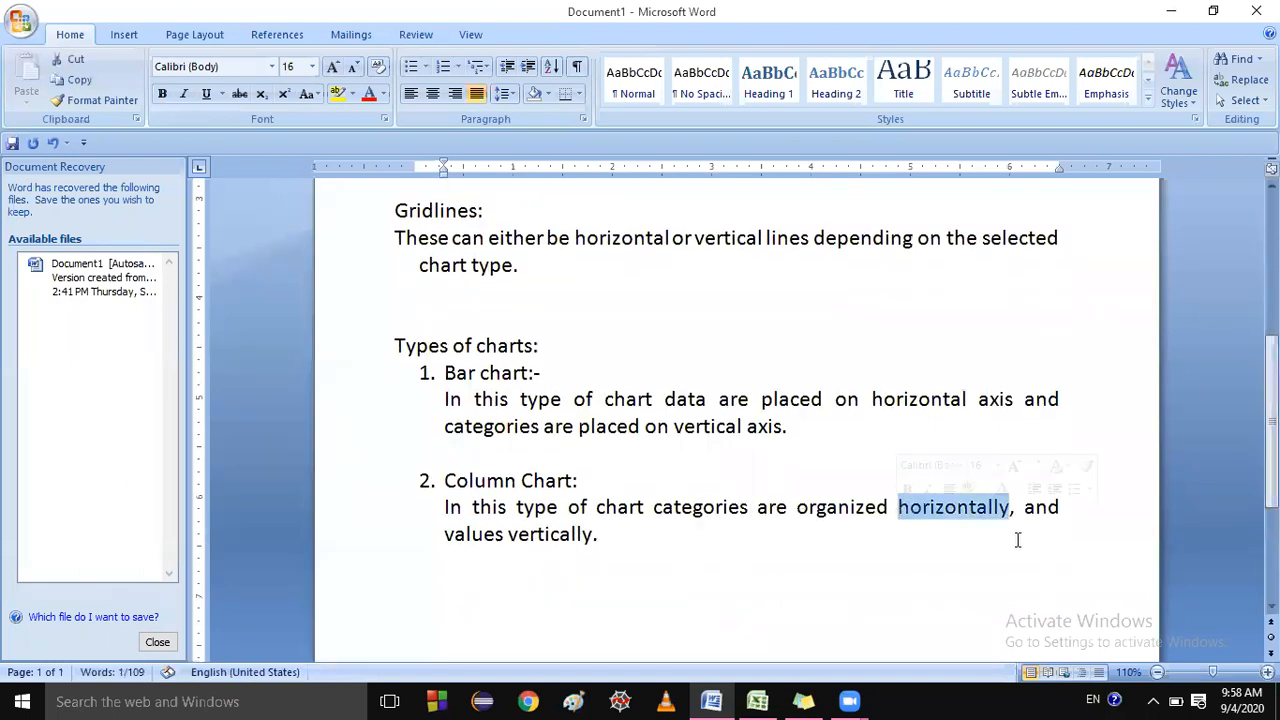
double_click(513, 542)
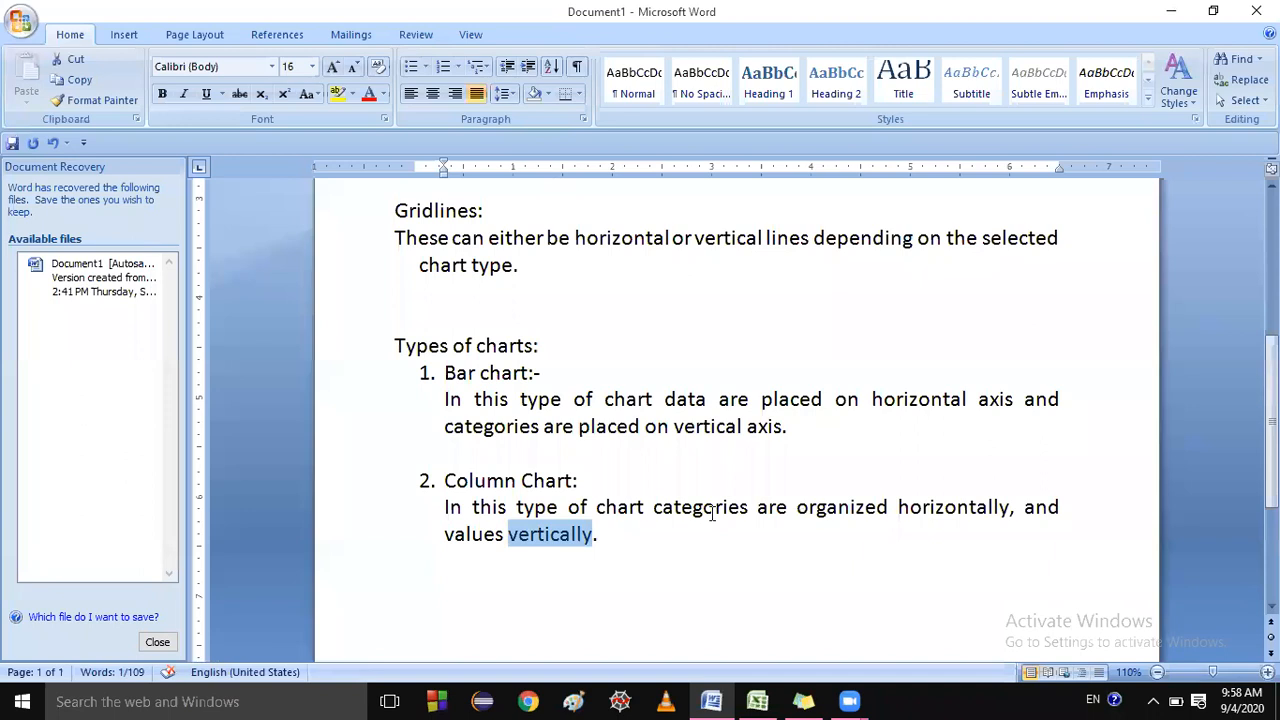
click(758, 700)
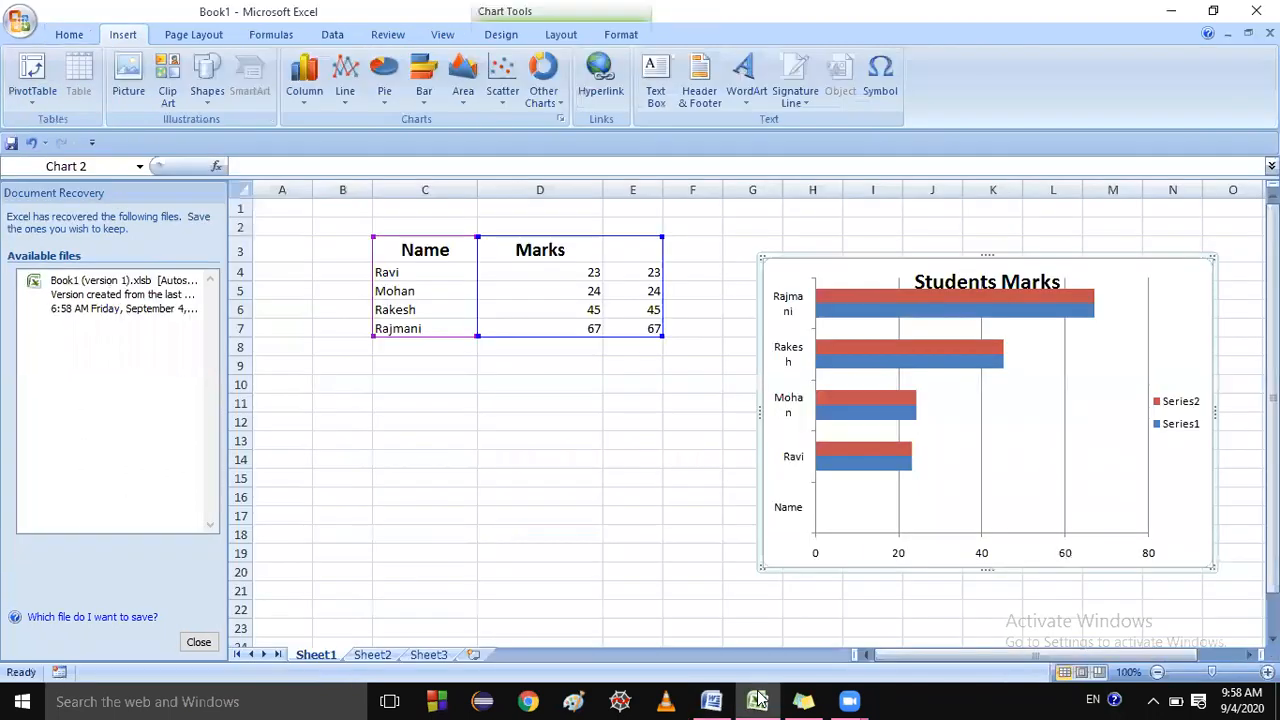
- Change the Students Marks bar chart to a 2-D clustered column chart
click(789, 276)
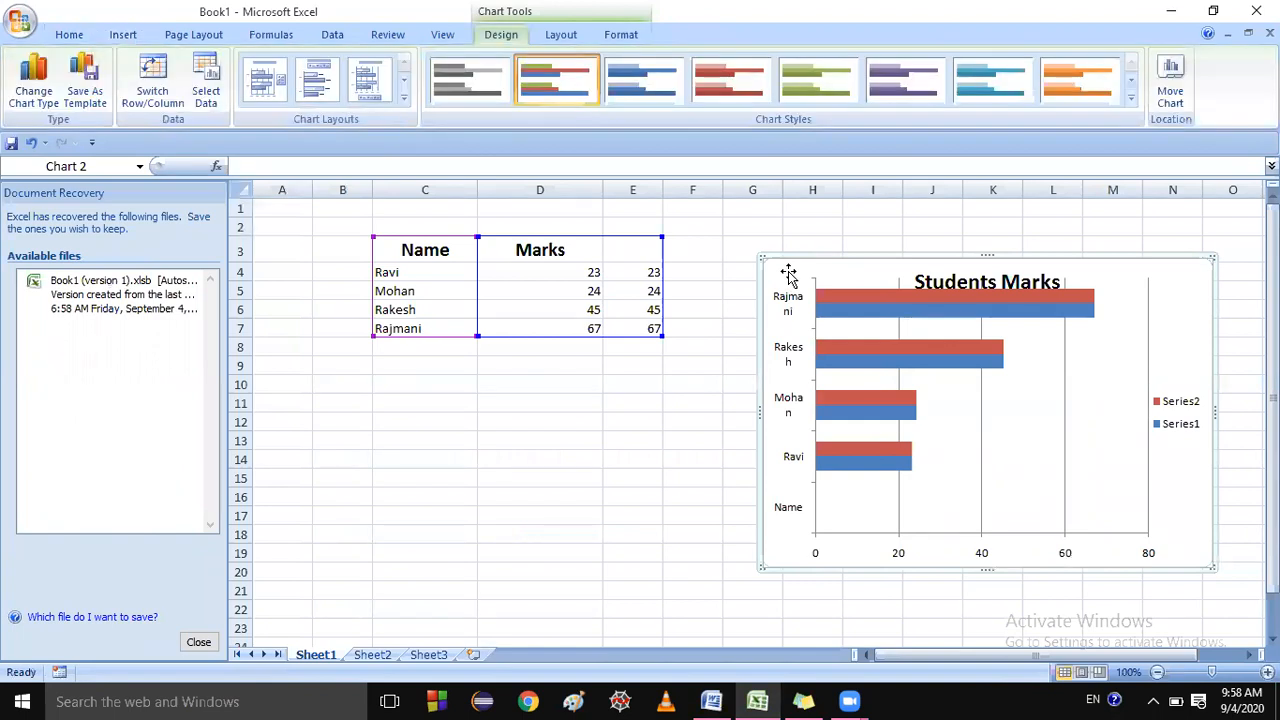
click(120, 35)
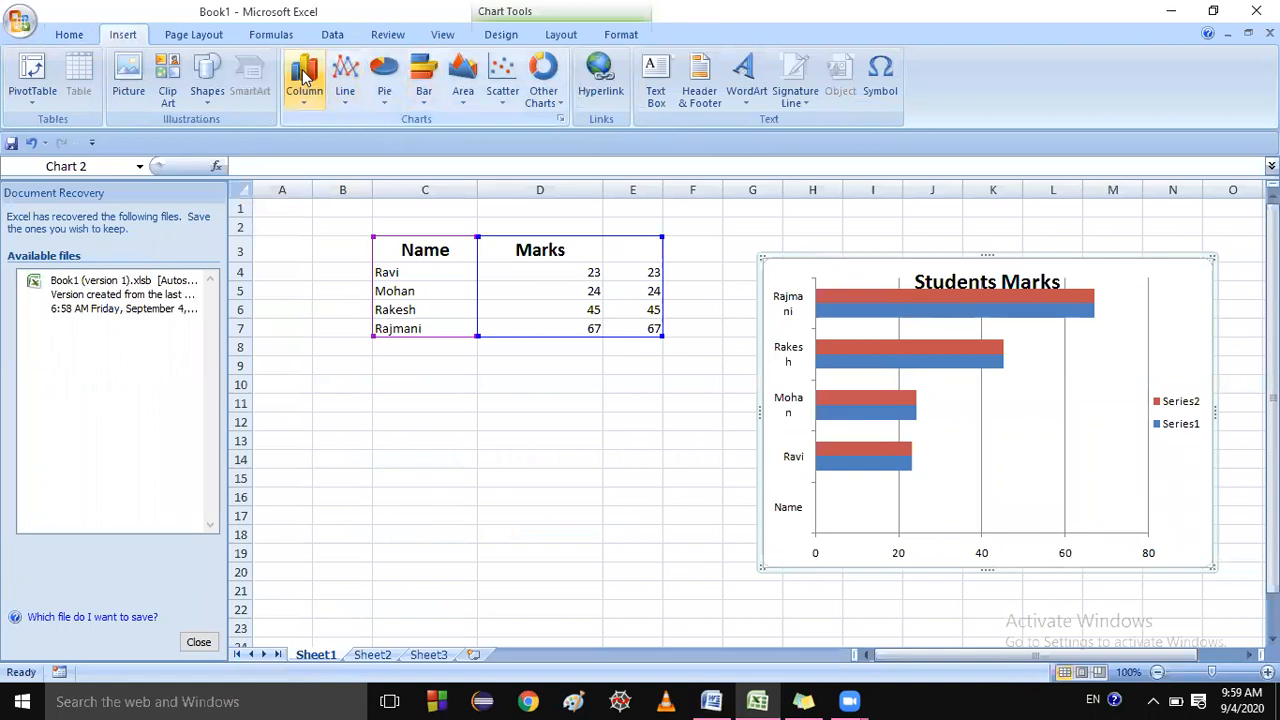
click(305, 78)
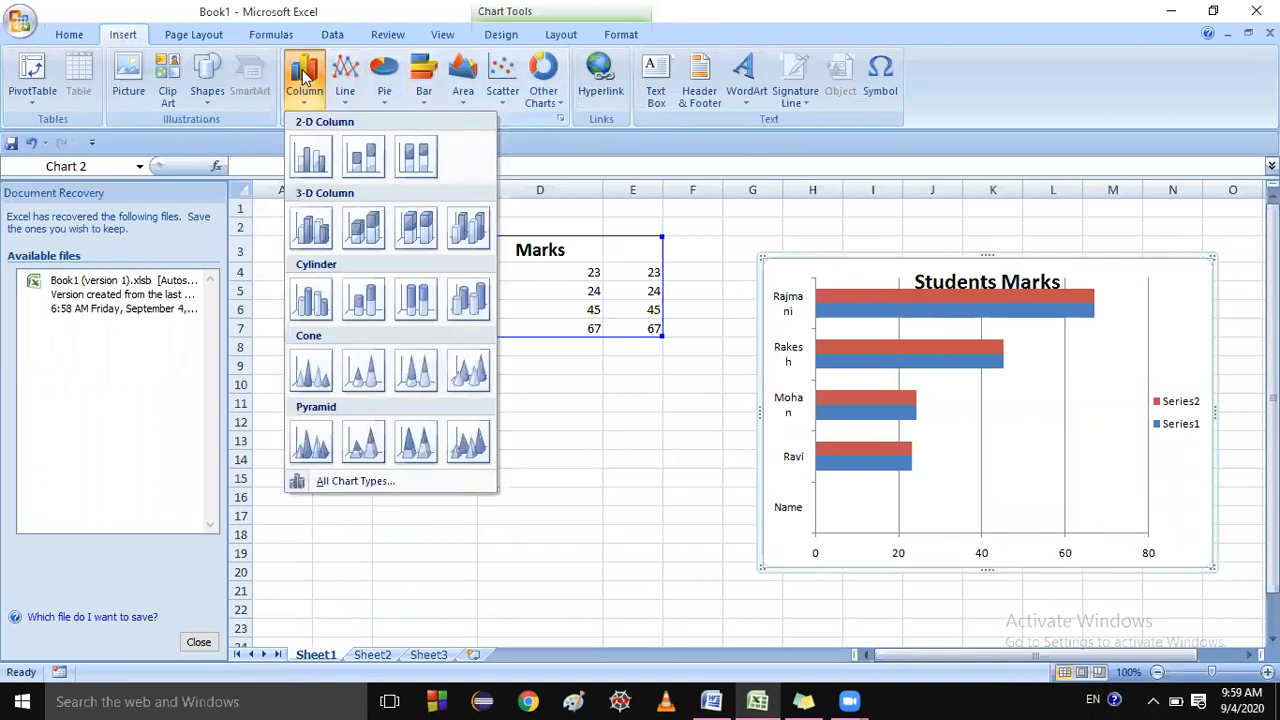
click(308, 157)
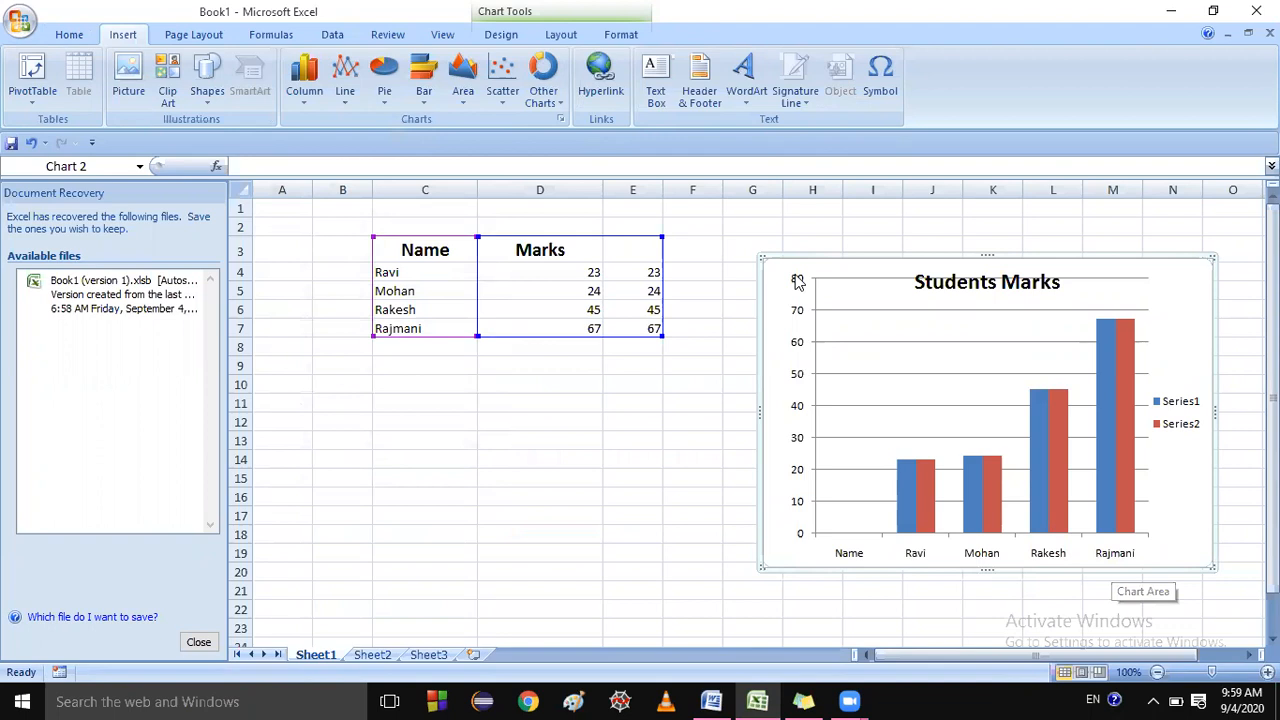
- Examine the column chart's vertical value axis and horizontal category axis by selecting each one, and reselect the whole chart
click(800, 476)
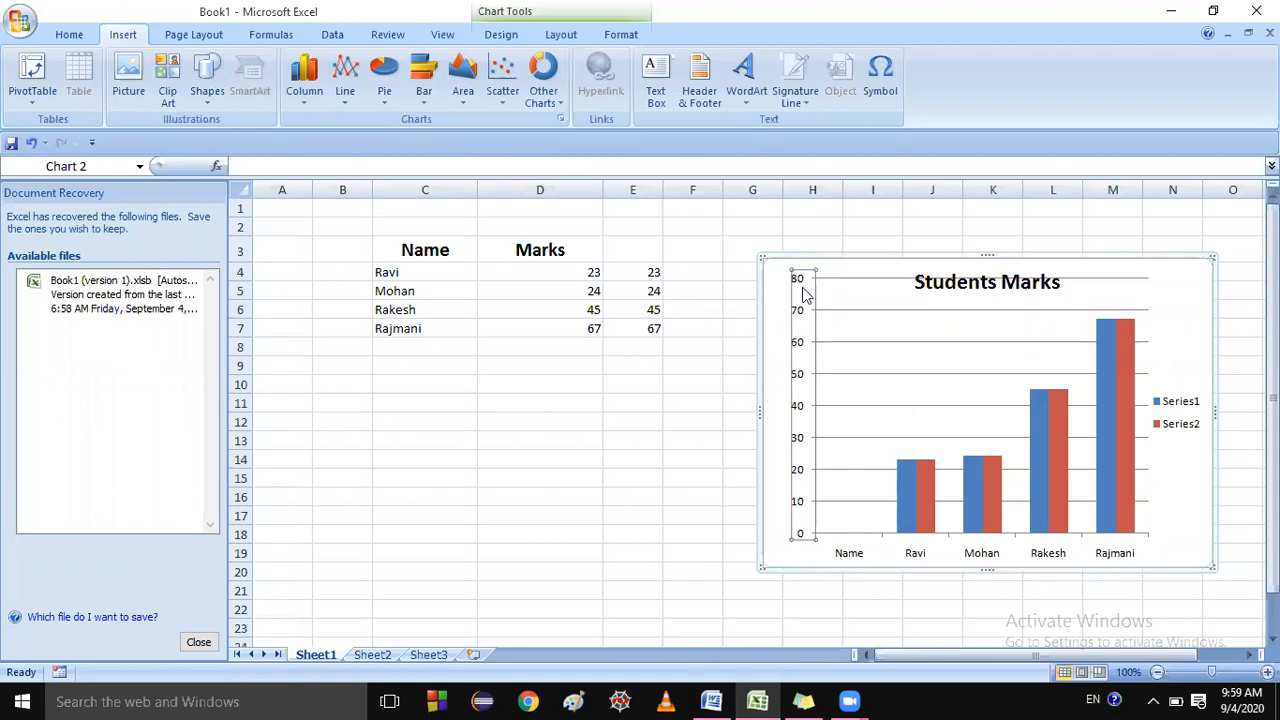
click(860, 556)
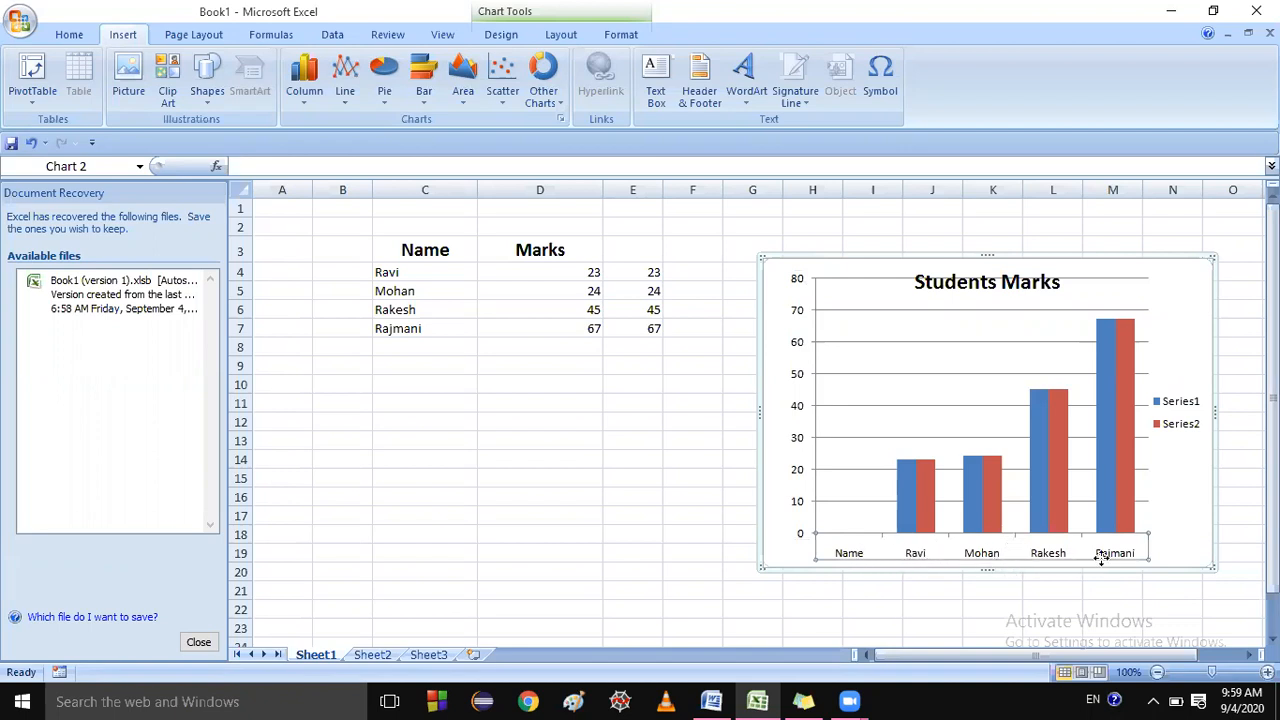
click(795, 423)
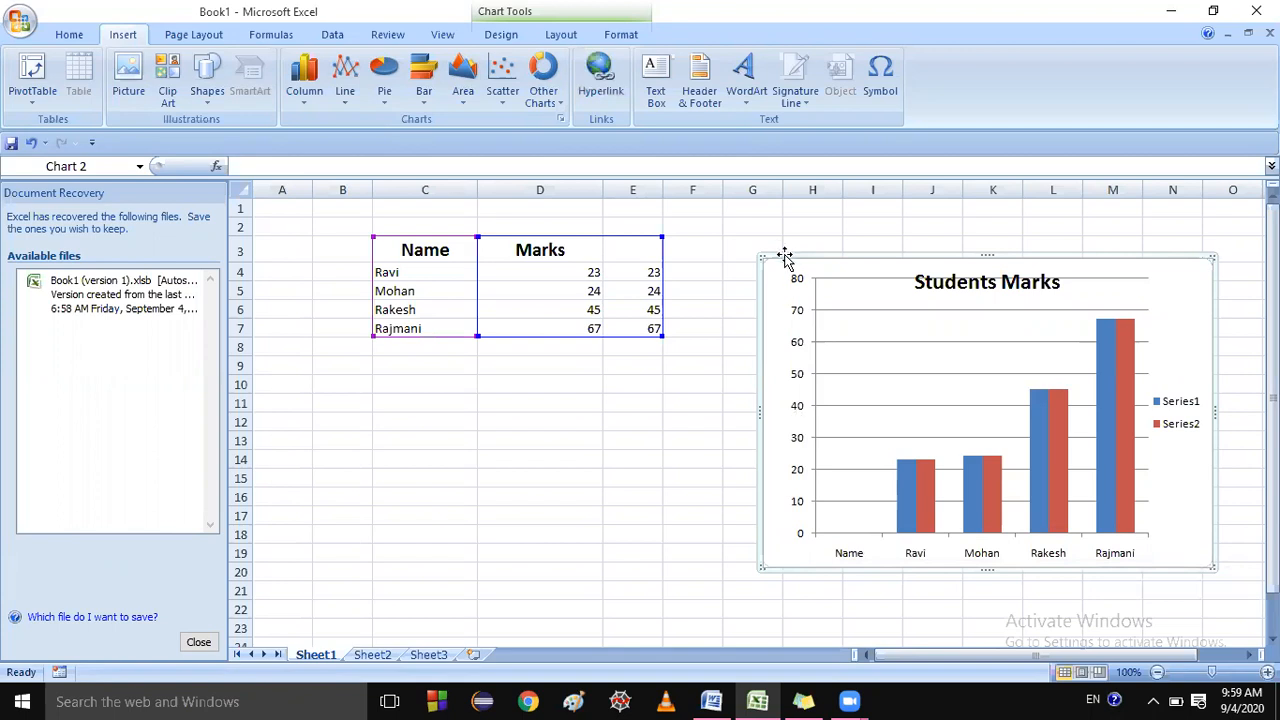